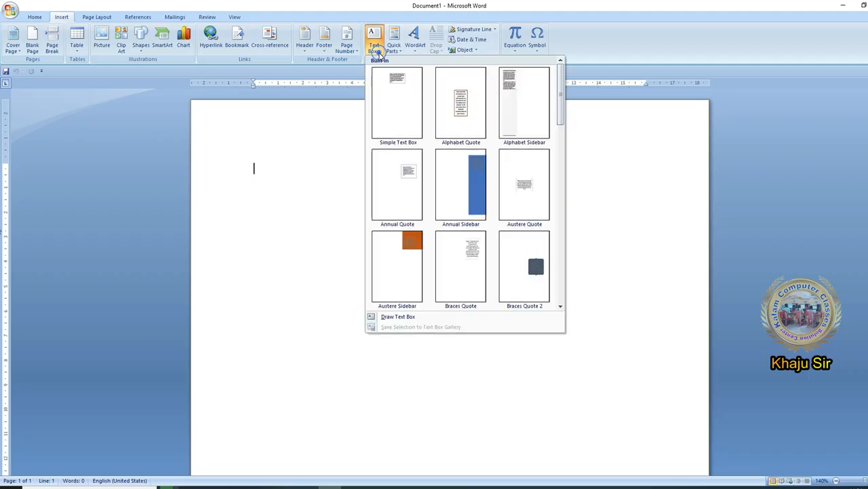
- Insert the built-in Pinstripes Sidebar text box on the blank page and look over its layout
left_click_drag(558, 98, 570, 200)
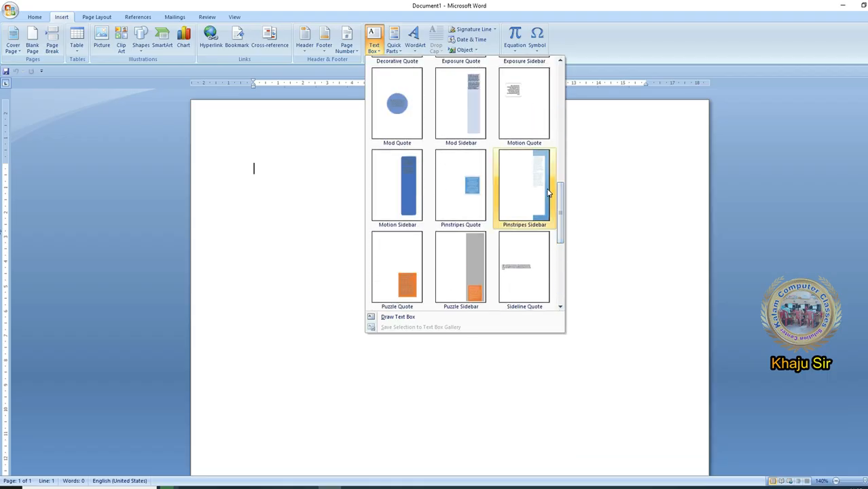
left_click(546, 187)
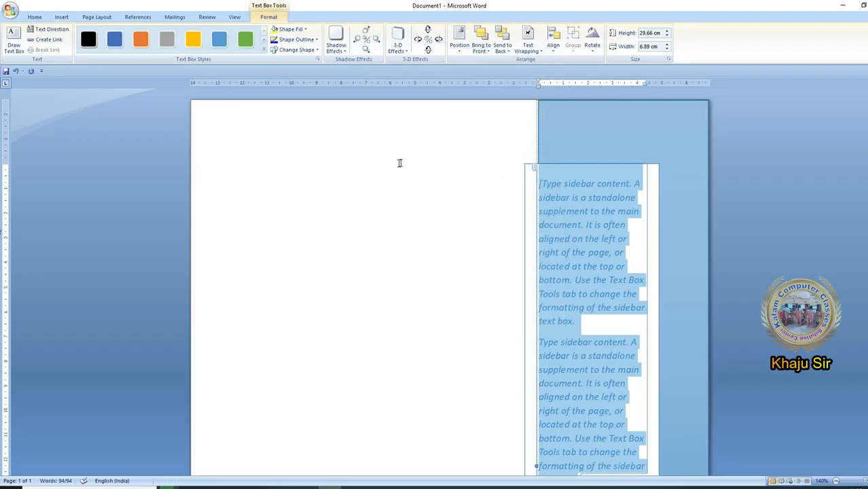
left_click(399, 163)
scroll(674, 349, "down", 6)
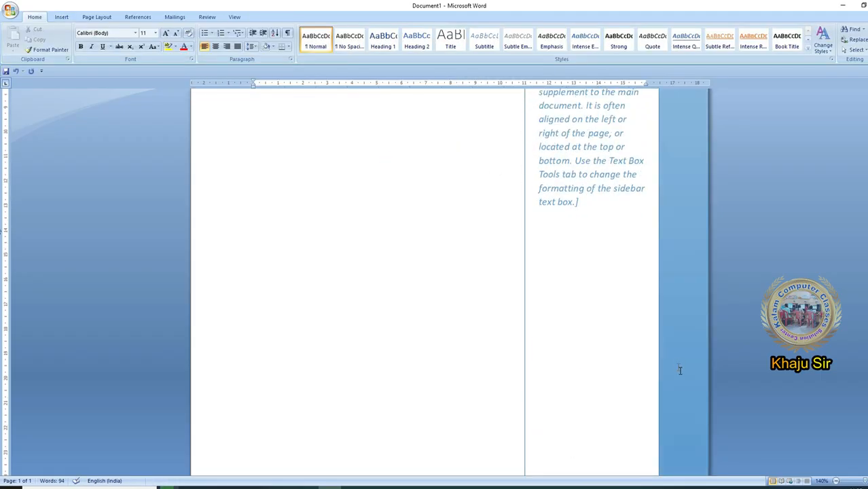
scroll(681, 377, "down", 2)
scroll(682, 379, "up", 8)
- Replace the sidebar's placeholder content with filler text beginning "dkjgldkglksdjglkjsdsdgkl"
left_click(597, 233)
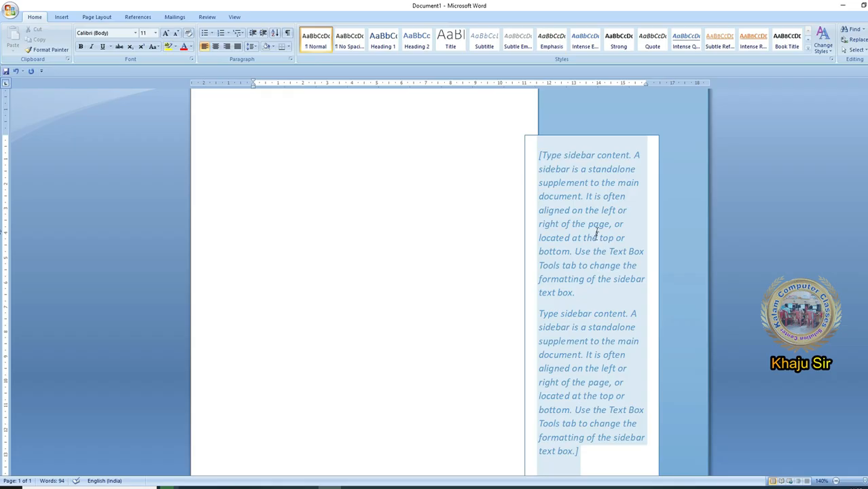
left_click(598, 217)
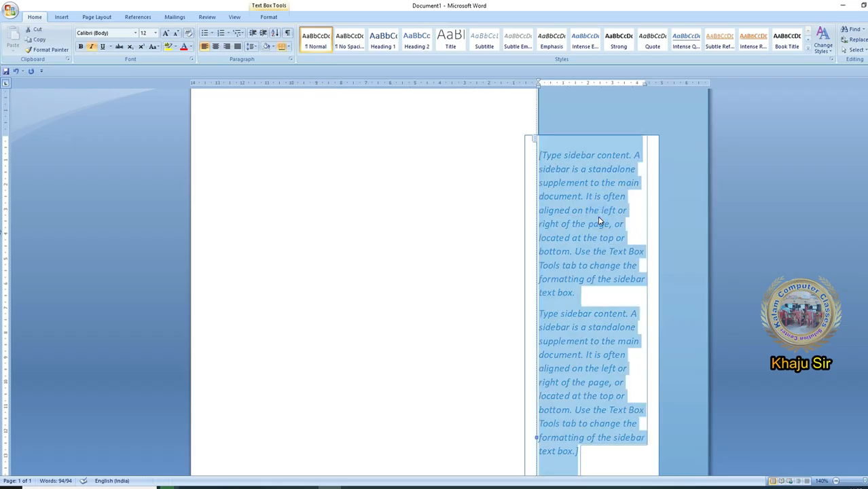
type("dkjgldkglksdjglkjsdsdgkl sdlkgjlsdk lsdkjglsdkjglksdj sdkljlsdkjglskdjglsdkjglksdj")
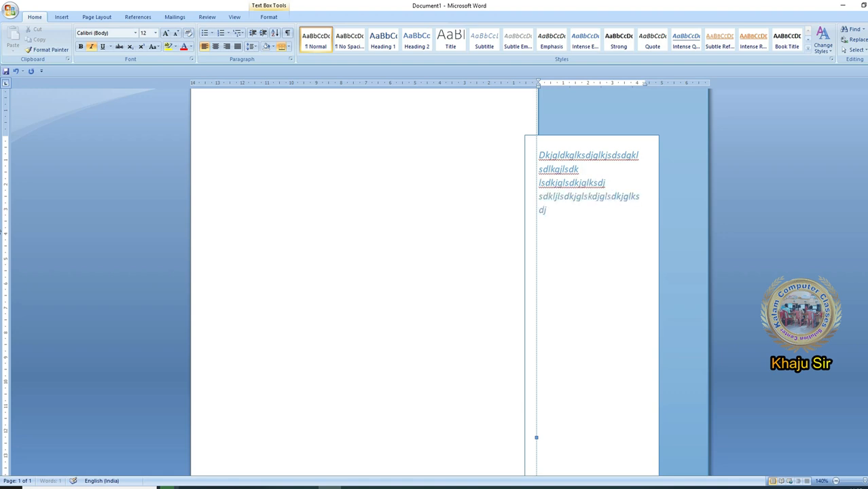
type("glksdjglkjsdlgkjsdlgkjsdlkjglsdkjglksdjgl")
left_click(489, 176)
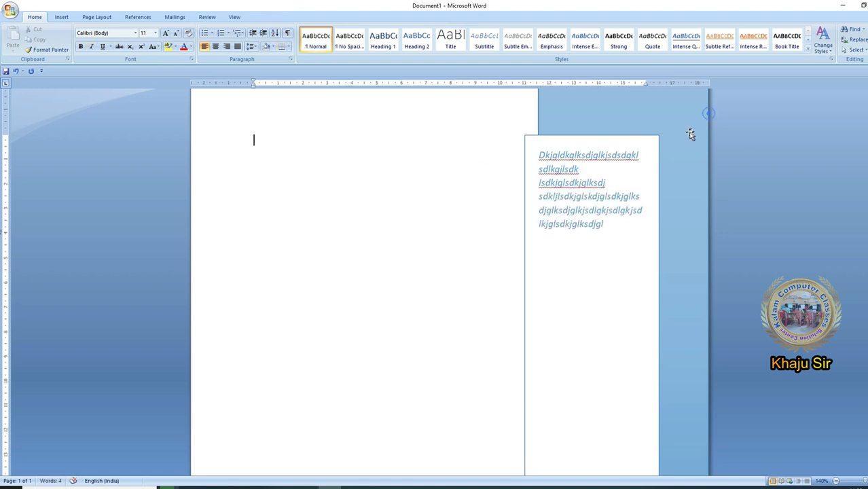
- Give the sidebar text box a yellow fill and a red outline
left_click(681, 131)
left_click(266, 15)
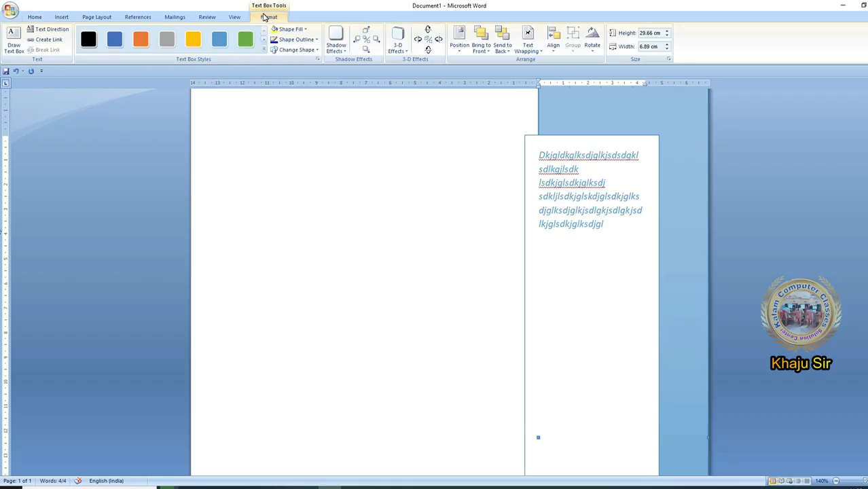
left_click(275, 29)
left_click(311, 39)
left_click(282, 110)
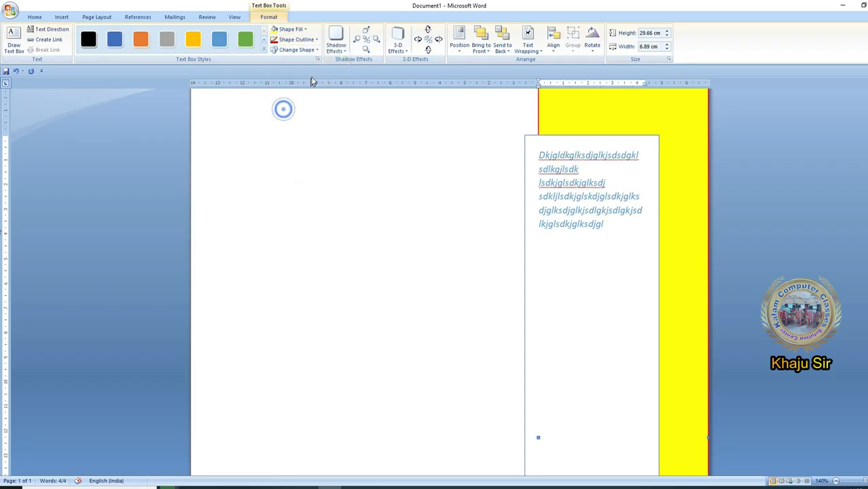
- Change the sidebar text box's shape to a cross and check the whole shape on the page
left_click(314, 51)
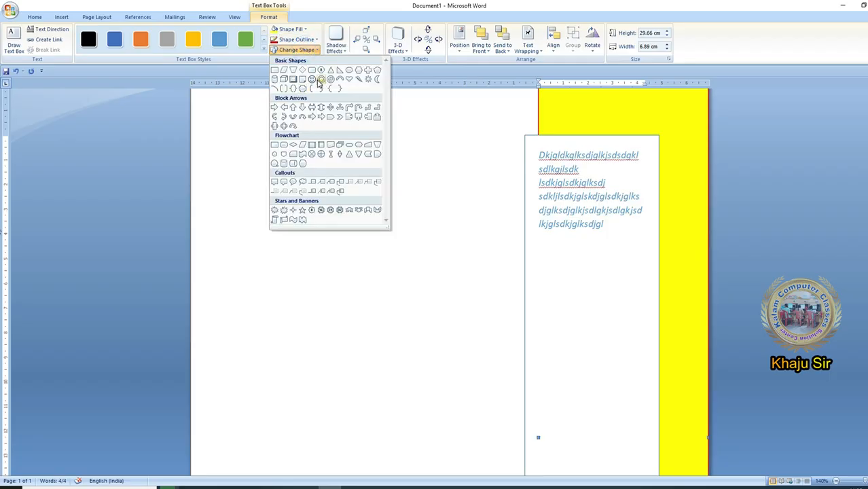
left_click(368, 70)
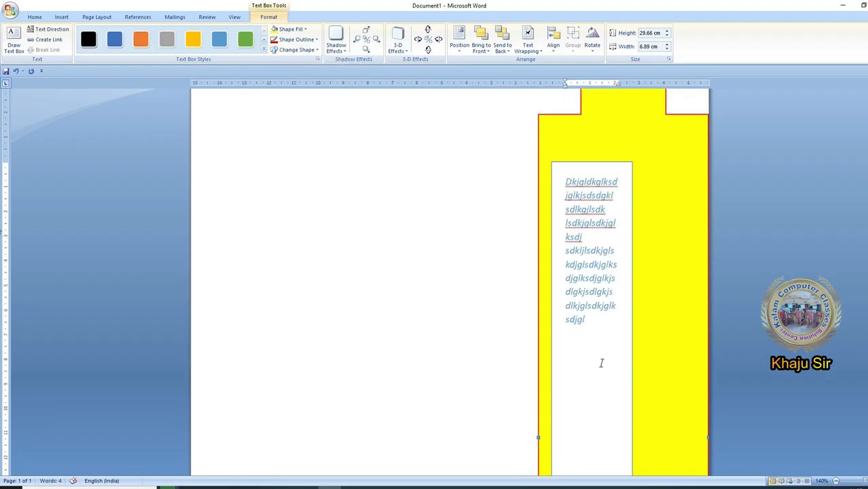
scroll(716, 449, "down", 11)
scroll(713, 447, "up", 11)
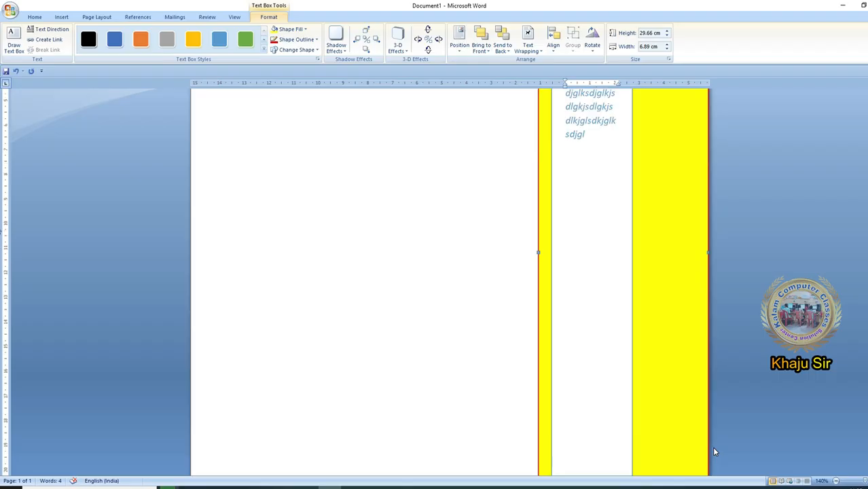
- Apply a drop shadow to the cross-shaped text box, followed by the second Parallel 3-D effect
left_click(336, 42)
left_click(371, 112)
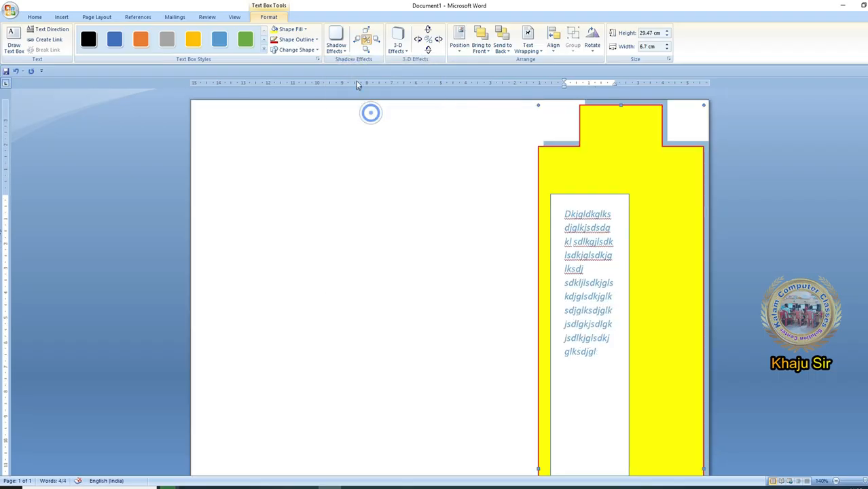
left_click(406, 50)
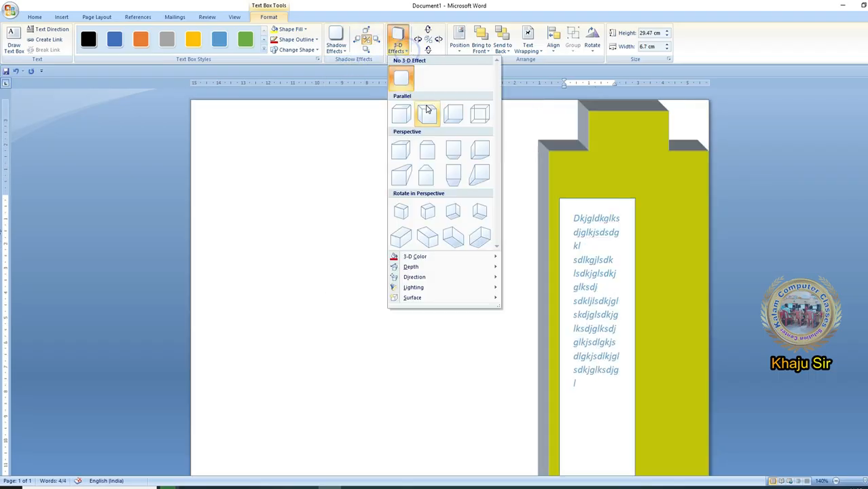
left_click(426, 106)
scroll(565, 328, "down", 9)
scroll(565, 328, "up", 6)
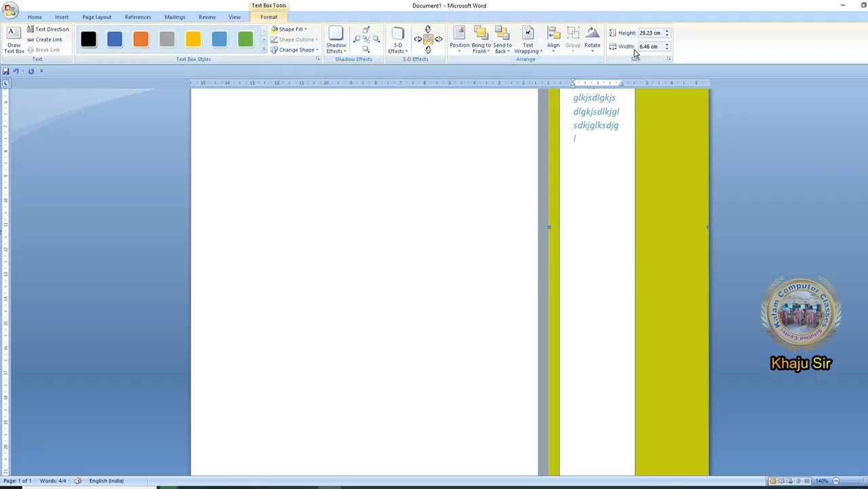
scroll(591, 123, "up", 5)
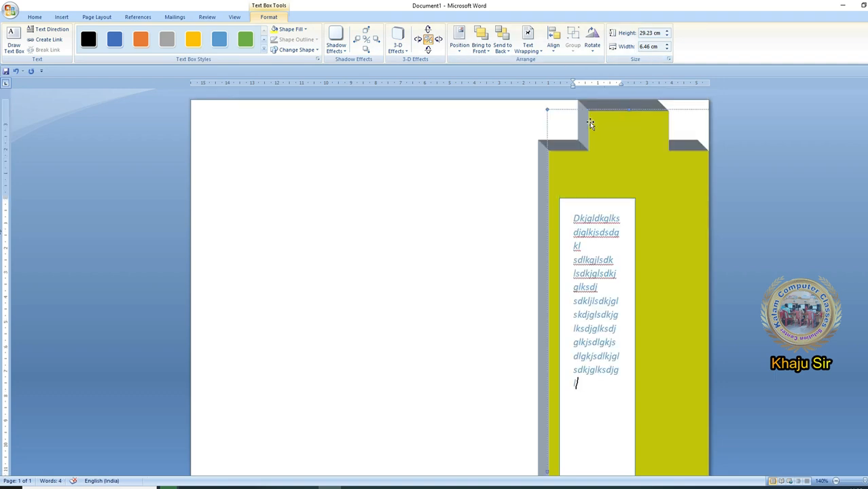
- Cut the 3-D cross-shaped text box from the page
right_click(590, 123)
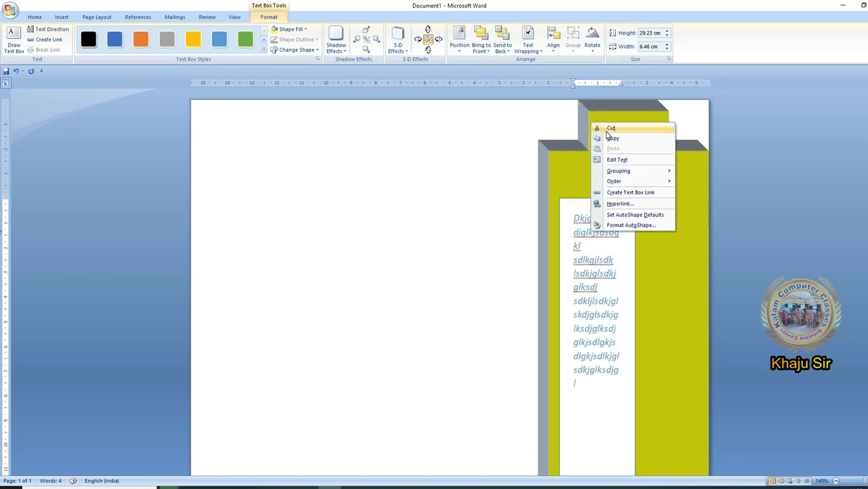
left_click(606, 129)
left_click(58, 17)
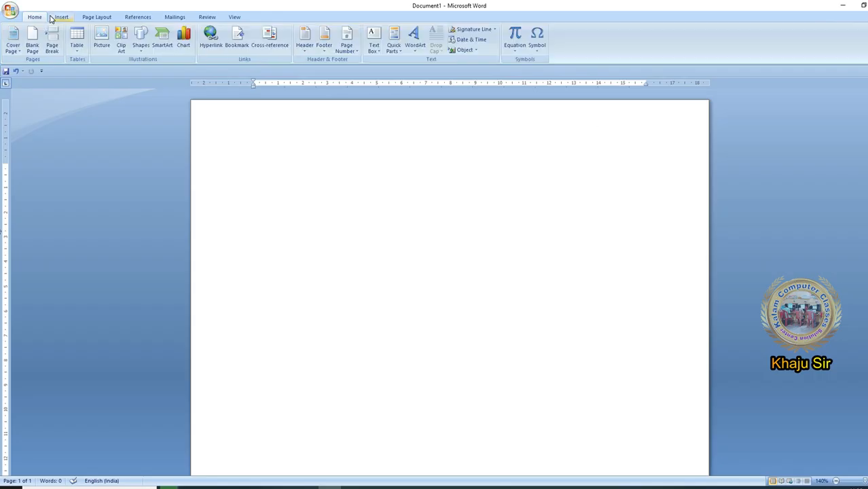
left_click(376, 43)
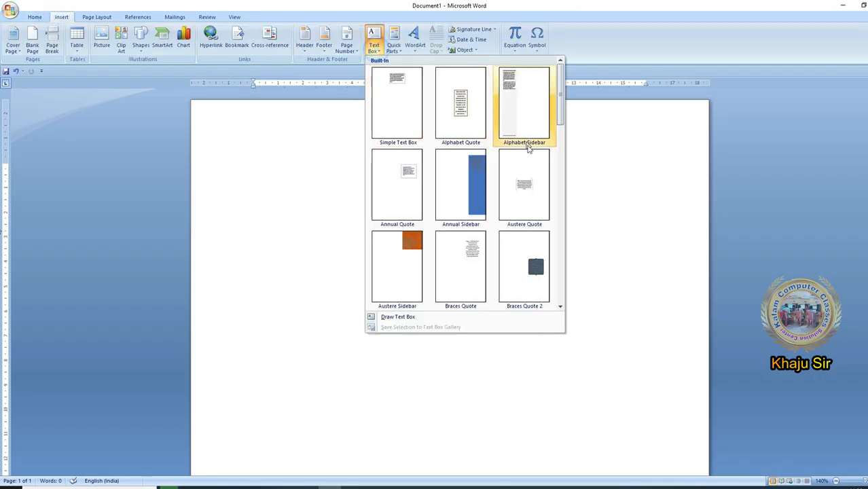
left_click_drag(557, 100, 248, 139)
left_click(294, 149)
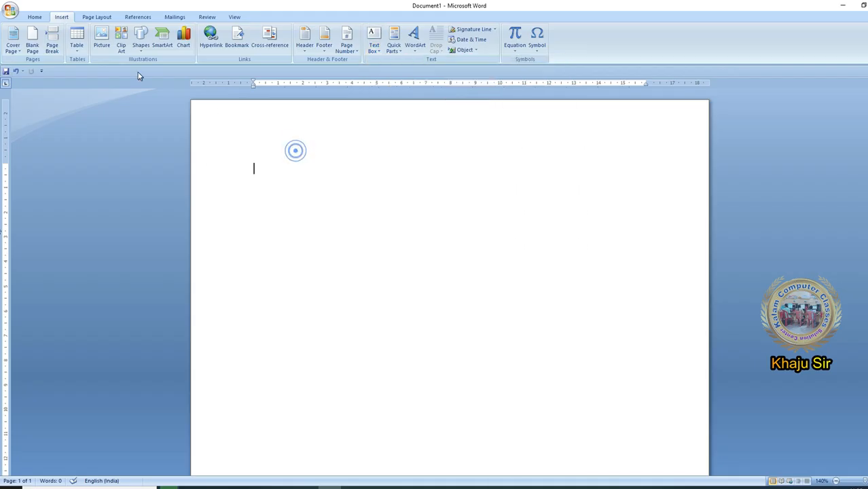
- Draw a rounded rectangle about 14.86 cm wide and 4.91 cm high near the page's top and shift it slightly to centre it
left_click(140, 48)
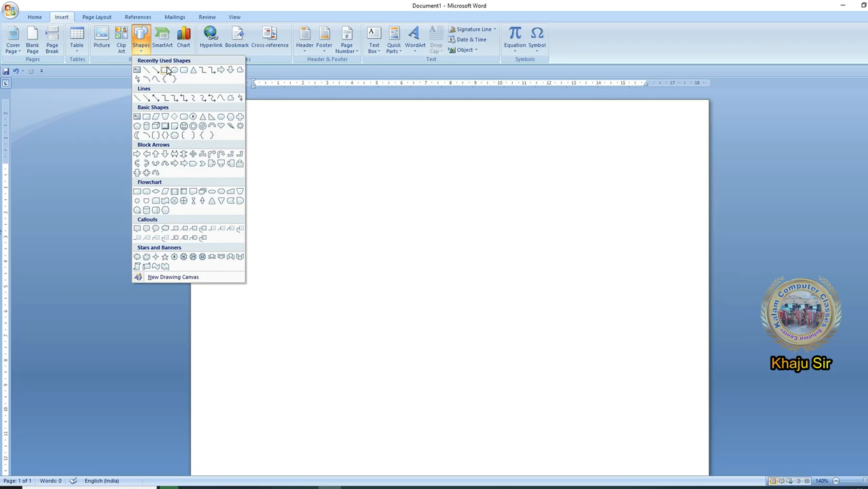
left_click(185, 72)
left_click_drag(292, 182, 658, 302)
left_click_drag(535, 257, 513, 266)
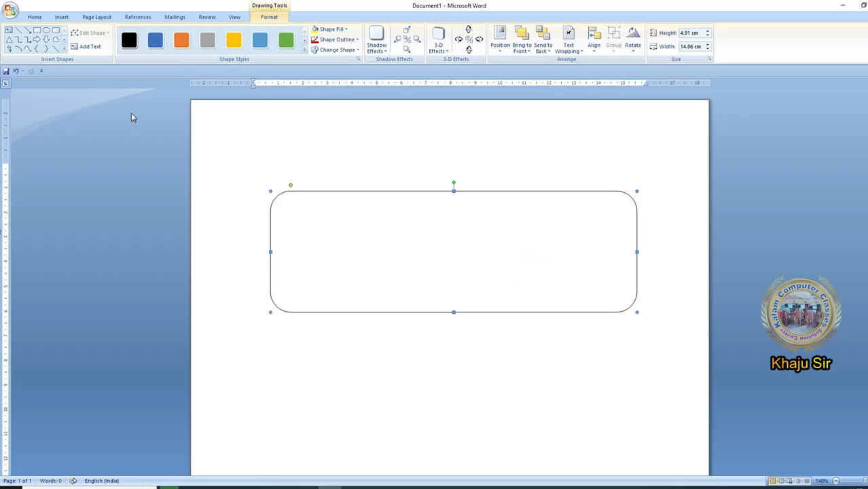
- Draw a plain rectangle about 13.36 cm wide and 3.81 cm high inside the rounded rectangle
left_click(65, 51)
left_click(37, 38)
left_click_drag(286, 203, 616, 298)
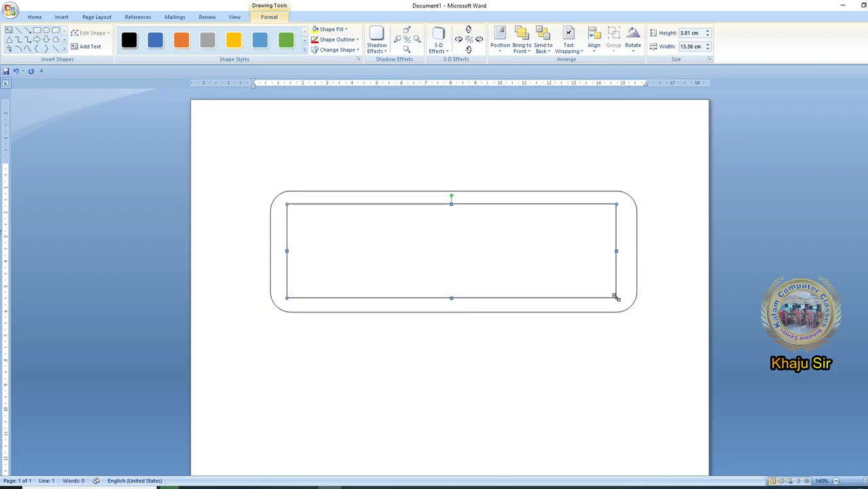
- Apply the solid green shape style to the rounded rectangle and fill the inner rectangle with yellow
left_click(613, 201)
left_click(286, 40)
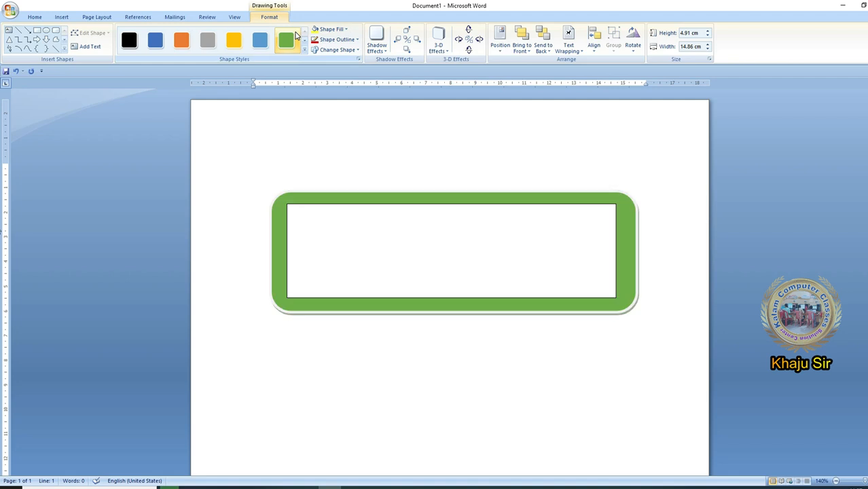
left_click(342, 227)
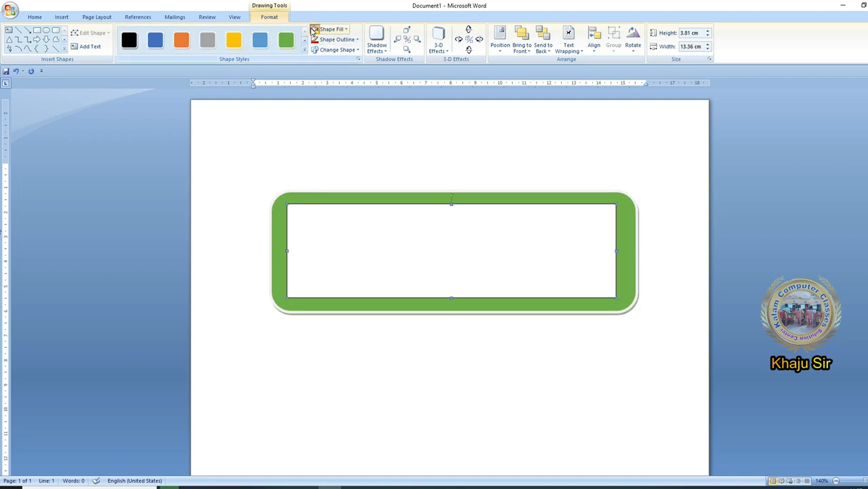
left_click(315, 30)
- Add filler text beginning "sdglkjsdlkjglsdjkgljksdlgkjsdlkj" inside the yellow rectangle
right_click(439, 233)
left_click(468, 270)
type("sdglkjsdlkjglsdjkgljksdlgkjsdlkjglsdjkgljksdlkjsdlgjksdlgjk")
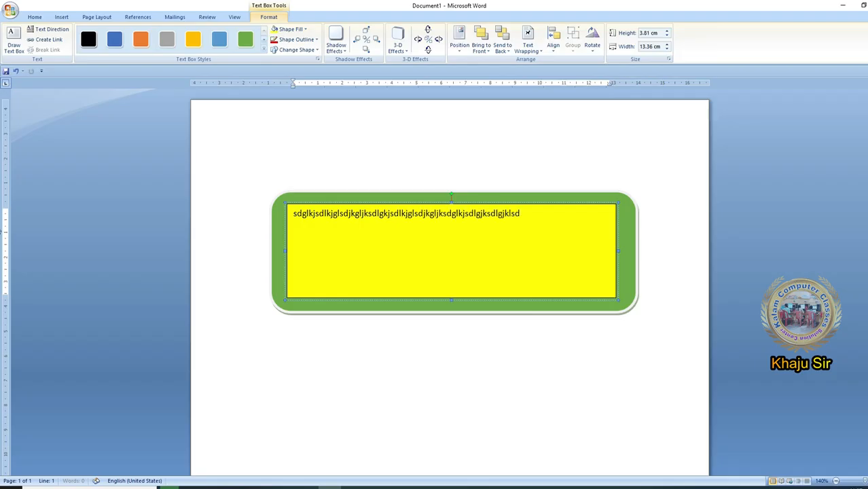
type("lsdkjglsdjgljksdlgjsdlkgjlsdkjglsdkjglksdjgl")
- Group the green rounded rectangle with the yellow rectangle and move the group slightly left on the page
left_click(601, 298, "ctrl")
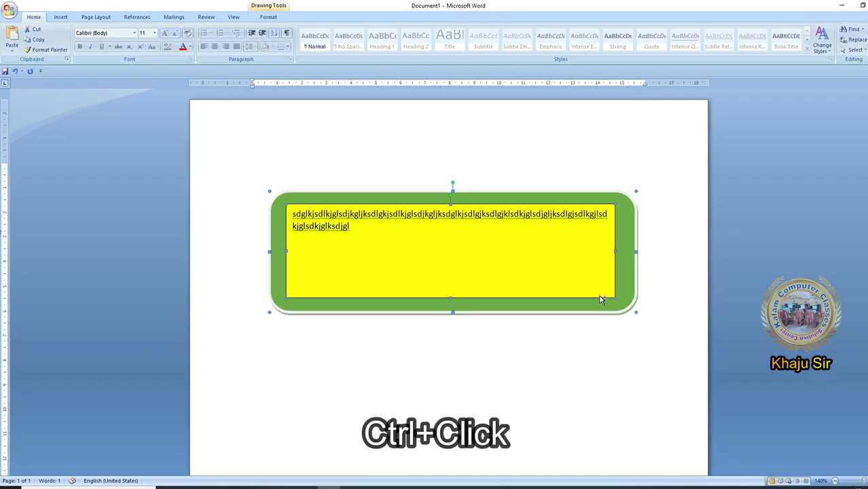
left_click(600, 298, "ctrl")
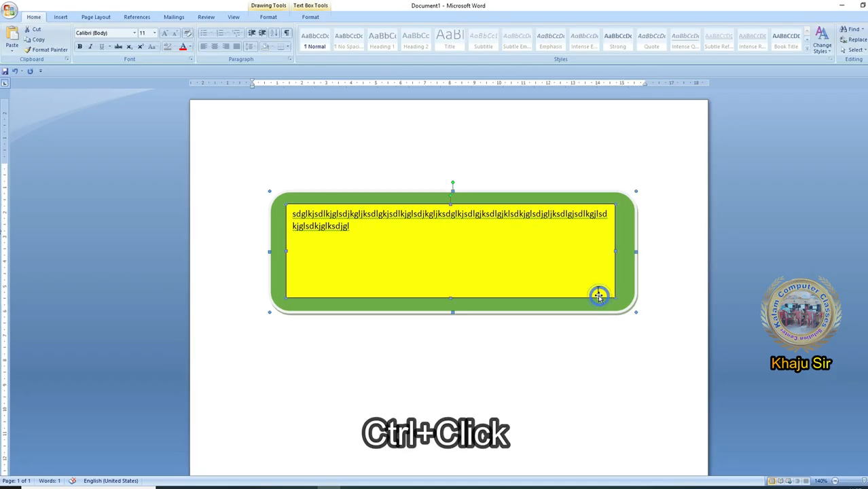
right_click(583, 299)
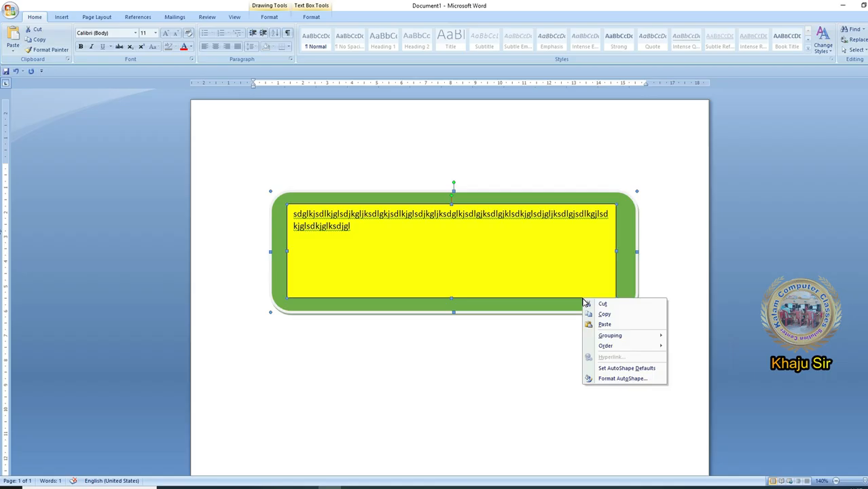
left_click(620, 335)
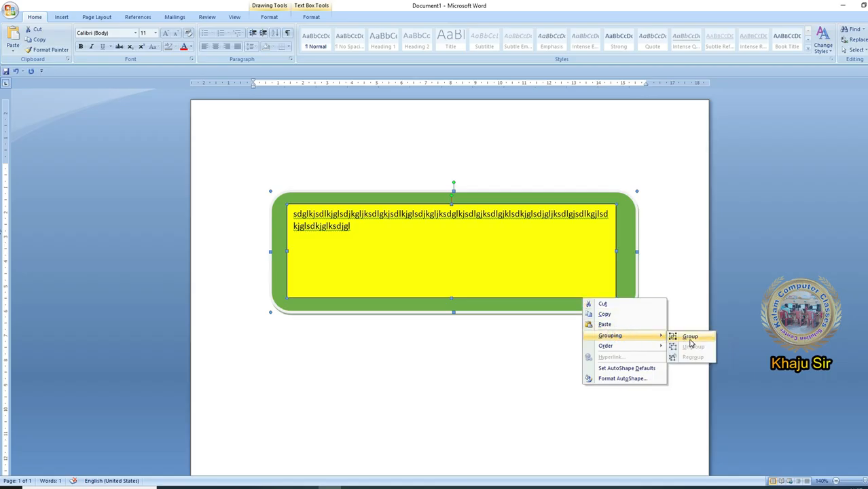
left_click(689, 337)
left_click_drag(553, 200, 489, 197)
left_click(489, 198)
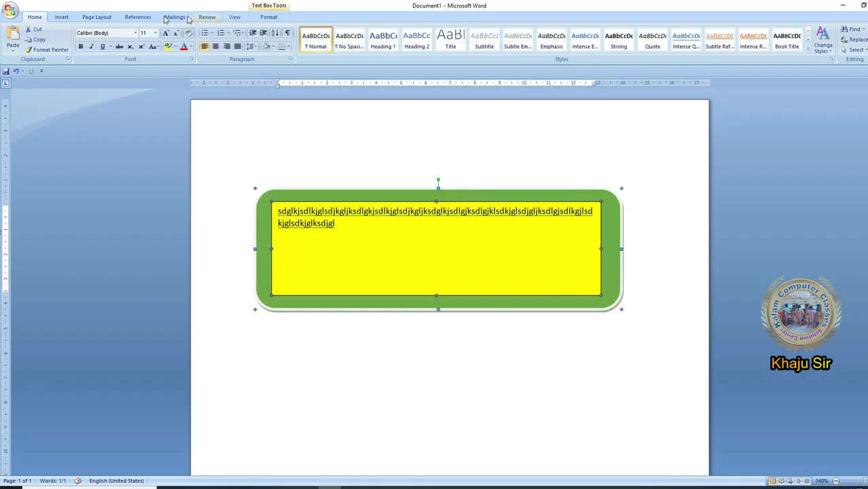
- Save the grouped green and yellow shape to the Text Box Gallery as a building block named "Kalam" in the Text Boxes gallery
left_click(51, 18)
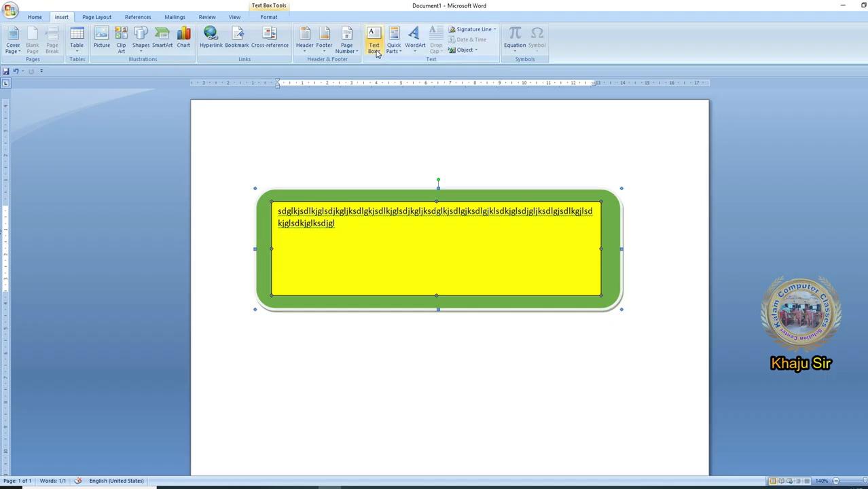
left_click(374, 49)
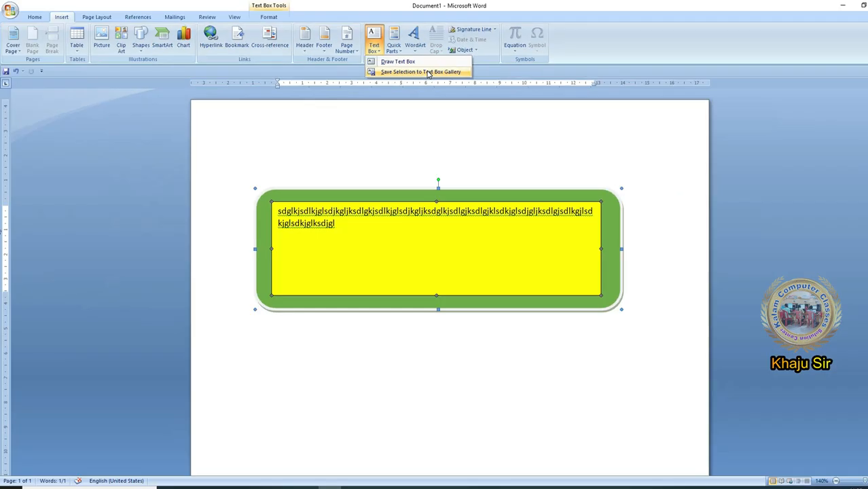
left_click(448, 73)
left_click(394, 150)
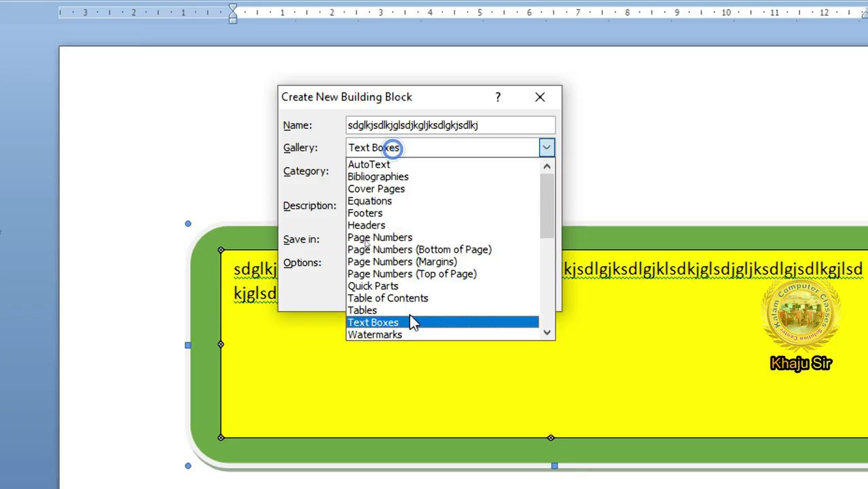
left_click(406, 324)
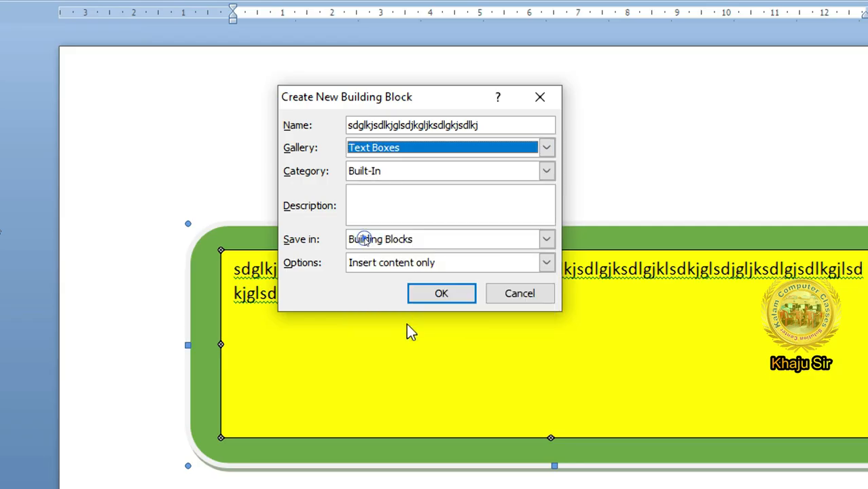
left_click(509, 126)
left_click_drag(509, 129, 326, 122)
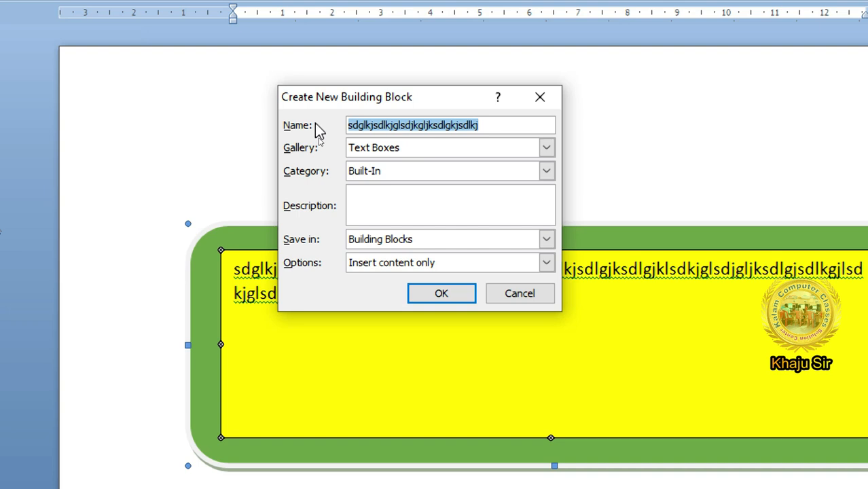
type("Kalam")
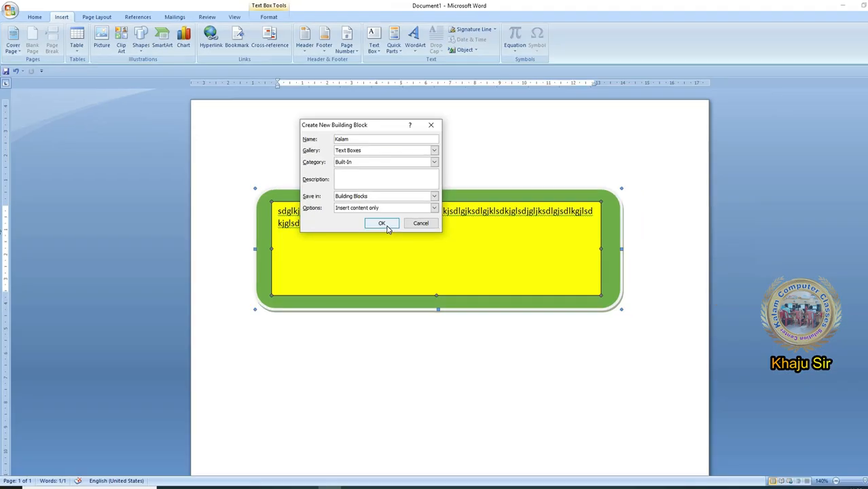
left_click(386, 224)
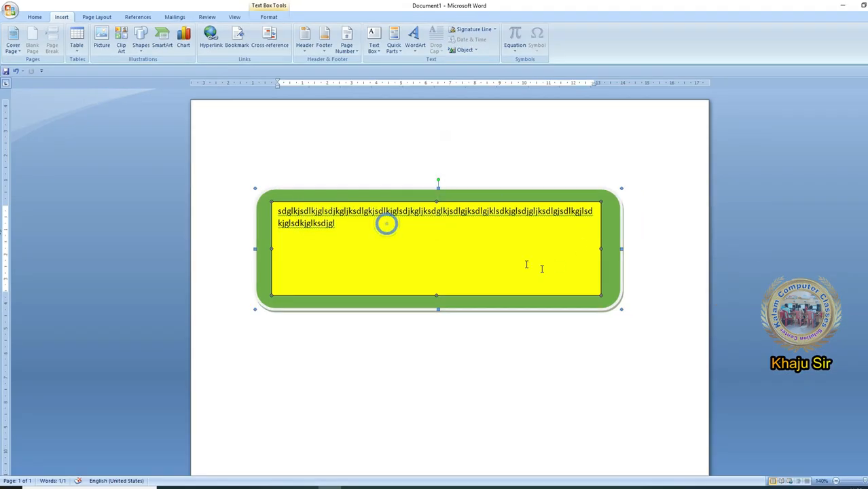
- Insert the saved "Kalam" text box from the gallery into the current document
left_click(396, 355)
left_click(373, 39)
left_click_drag(559, 90, 561, 182)
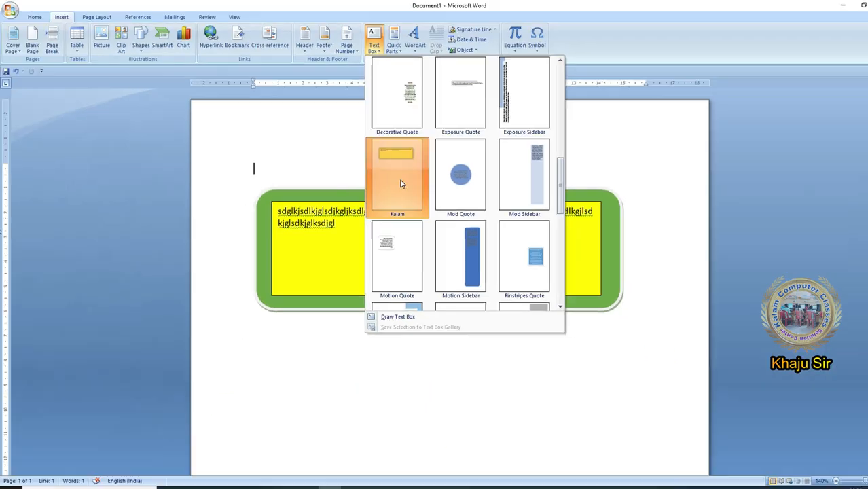
left_click(399, 183)
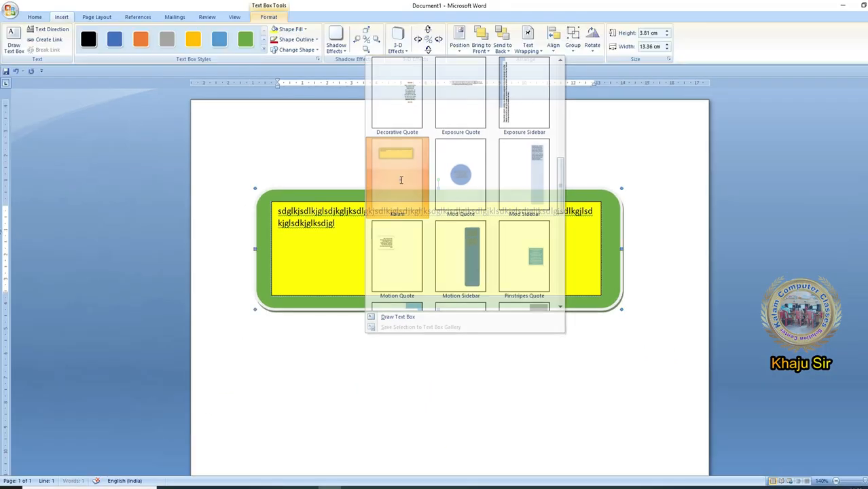
- Create a new blank document
left_click(10, 8)
left_click(29, 32)
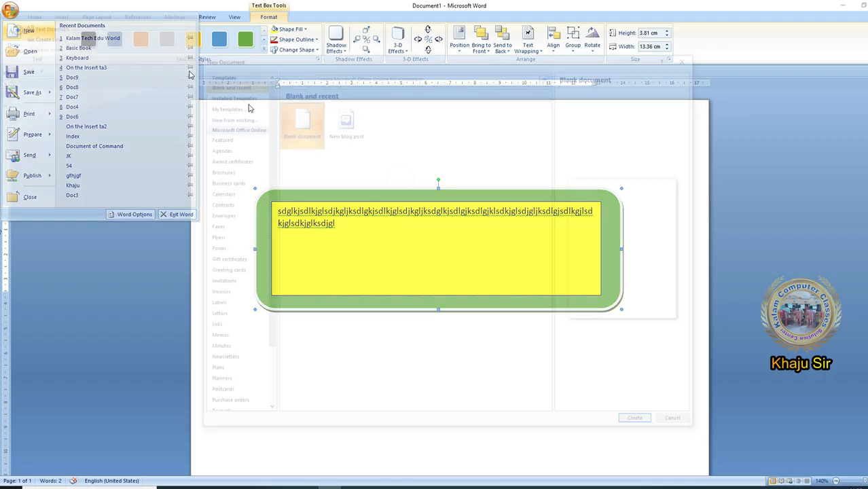
double_click(281, 117)
- Insert the custom "Kalam" text box from the gallery into the new blank document
left_click(65, 19)
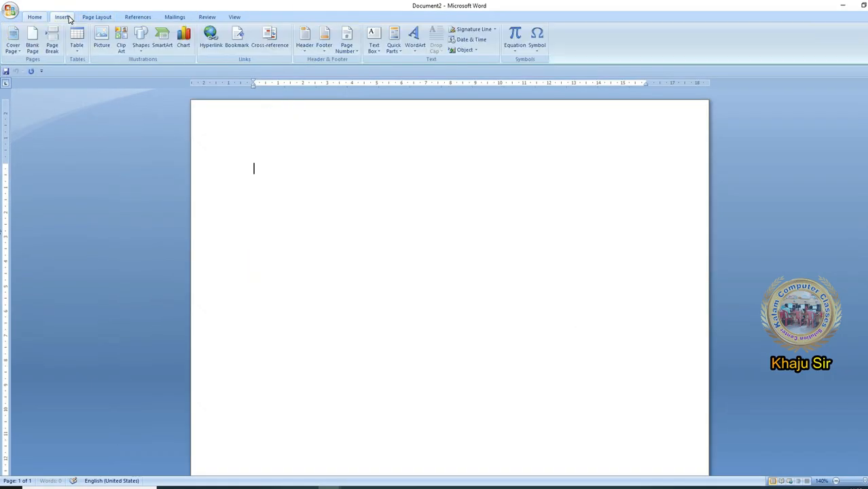
left_click(375, 46)
left_click_drag(560, 95, 563, 192)
left_click(387, 211)
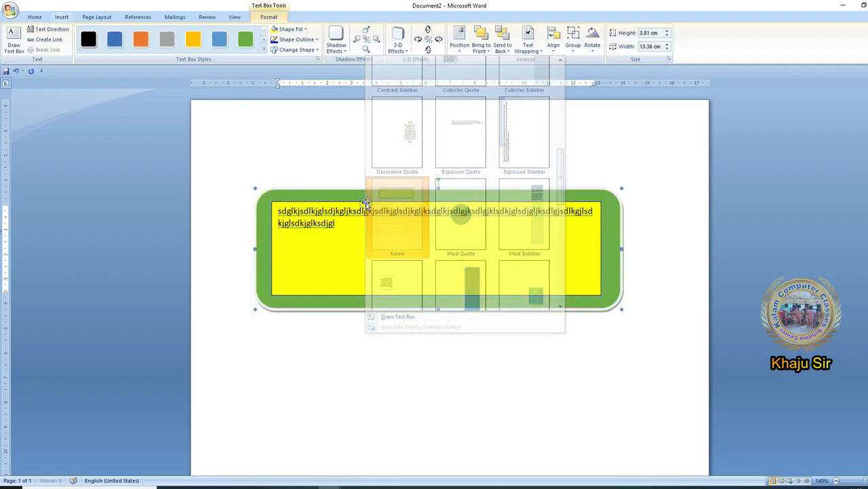
- Replace the yellow box's filler text with "sdgdsgsdkljgsdlkgjlsdkjgds" and remove the whole text box from the page
key("ctrl+a")
type("sdg")
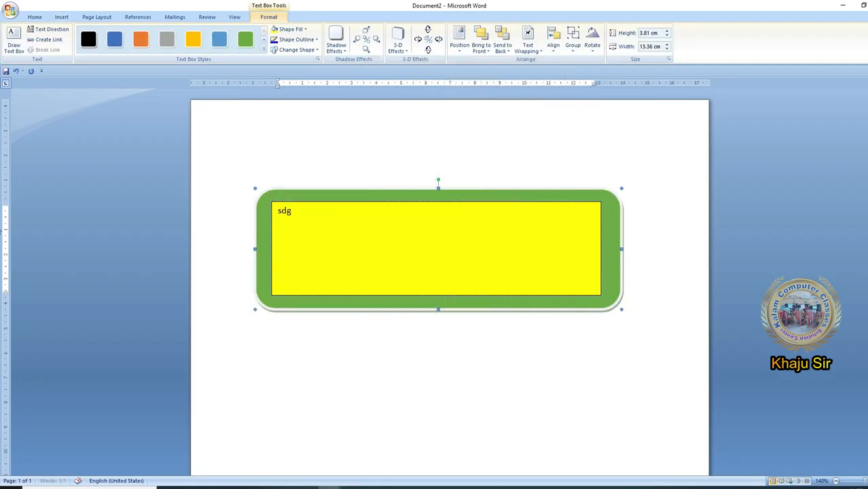
type("dsgsdkljgsdlkgjlsdkjgds")
right_click(500, 200)
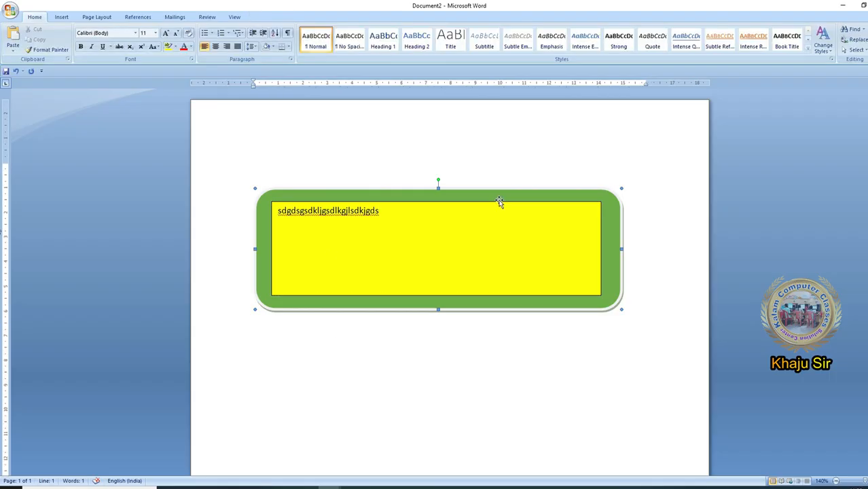
left_click(527, 207)
- Draw a plain text box about 14.25 cm wide and 4.99 cm high, fill it with "asdgdsgsdgsdg", and delete it
left_click(60, 17)
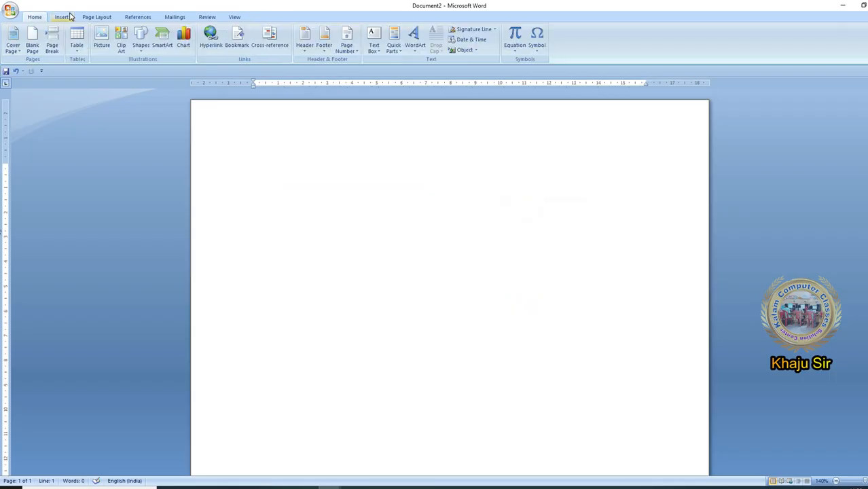
left_click(375, 45)
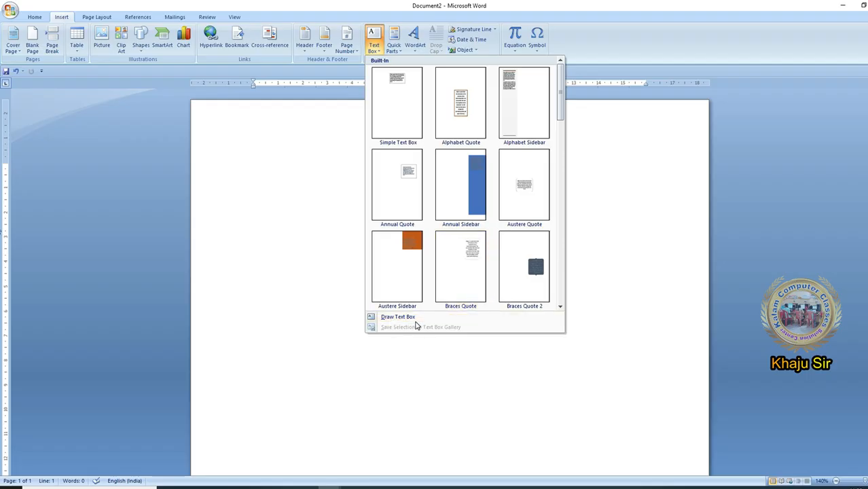
left_click(406, 317)
left_click_drag(286, 196, 642, 320)
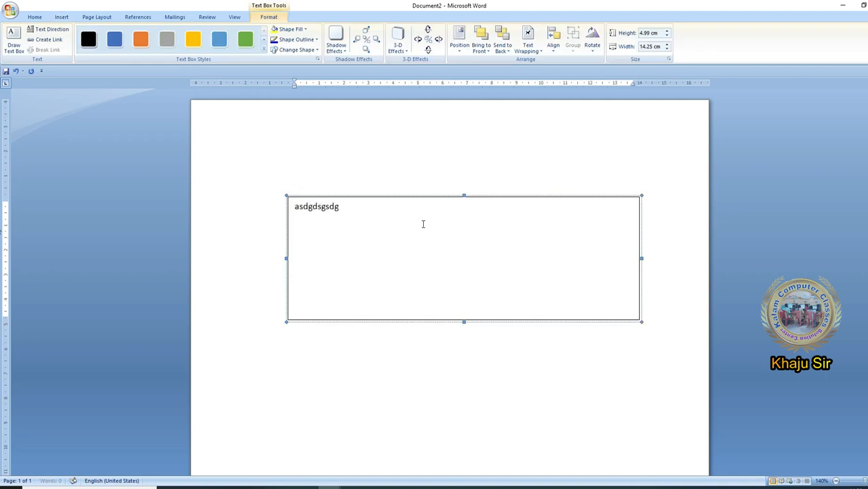
left_click(452, 197)
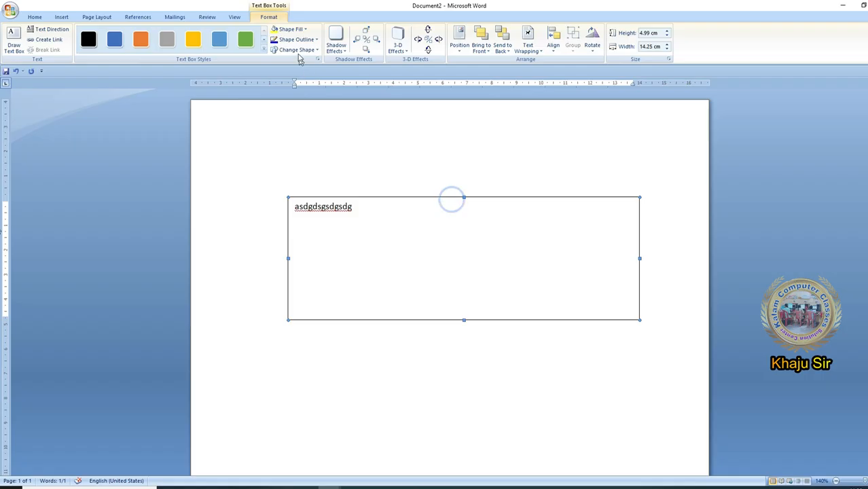
key("Delete")
left_click(62, 17)
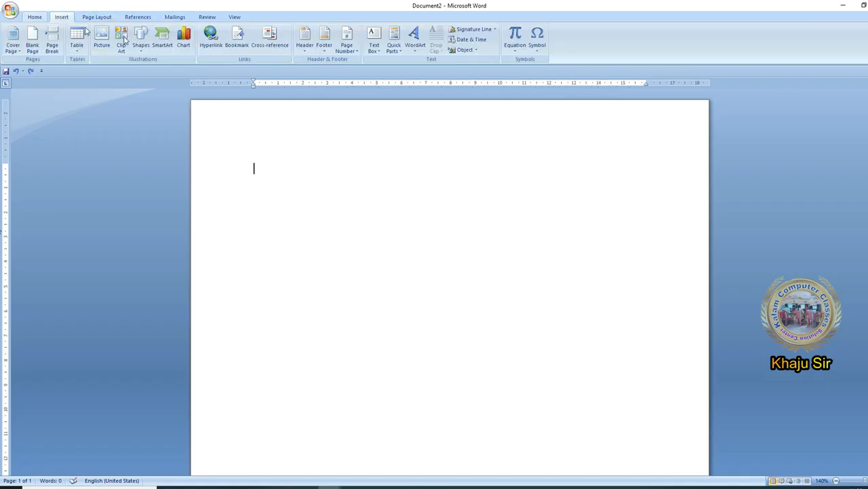
left_click(374, 41)
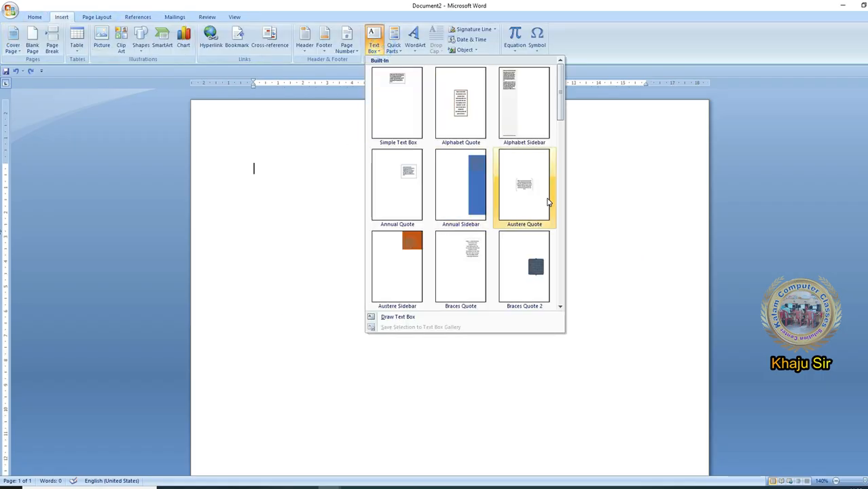
left_click(575, 103)
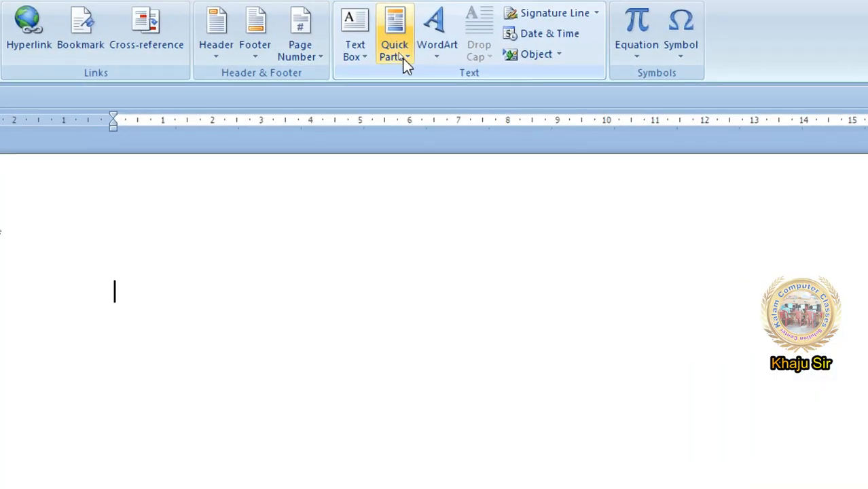
left_click(403, 59)
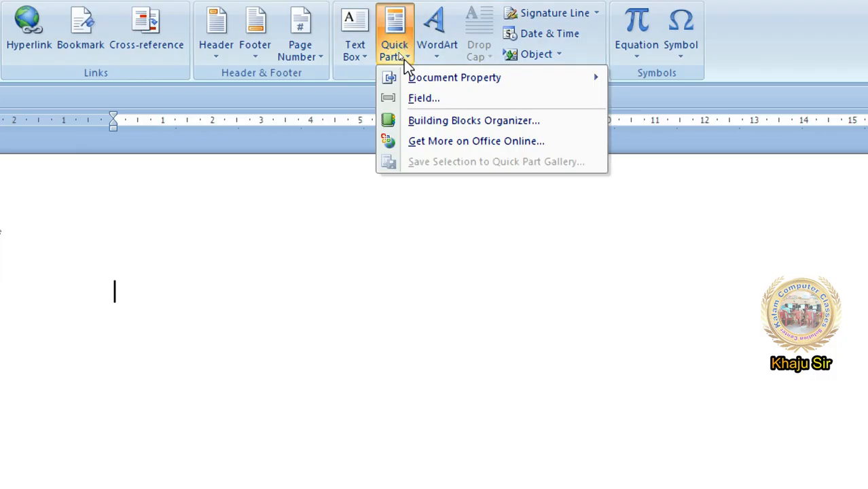
left_click(404, 59)
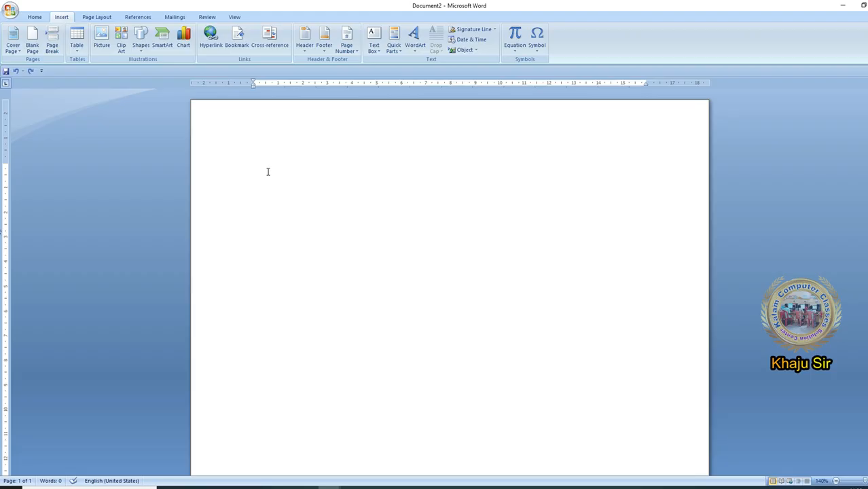
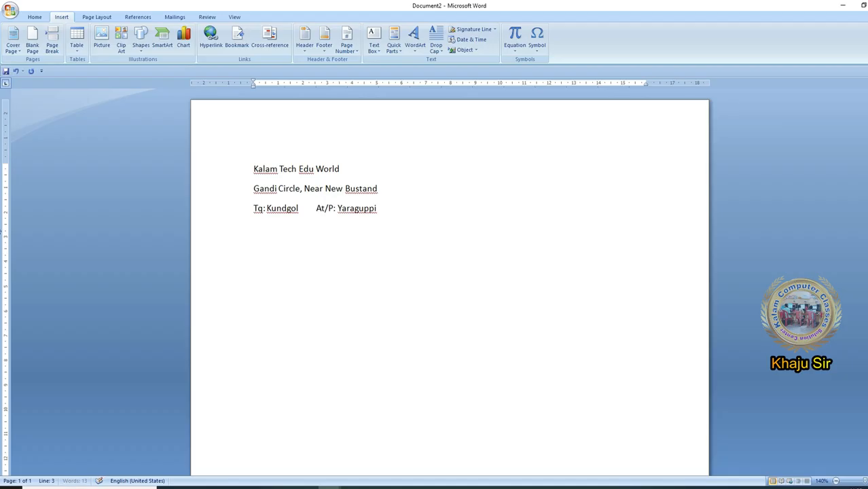
- Enter the letterhead text: "Kalam Tech Edu World", the street address line, the Tq, At/P and Dist line, and the mobile number line
key("Return")
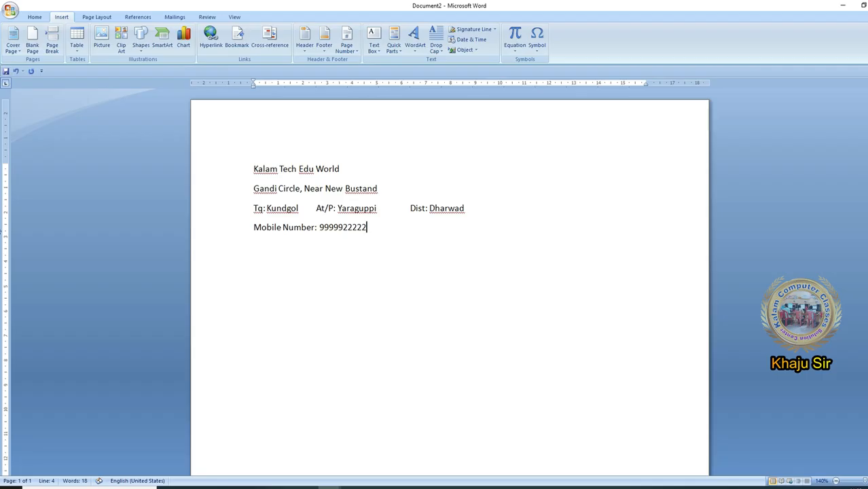
- Format the "Kalam Tech Edu World" heading as centred, bold, Bodoni MT Black, 26 pt, in red
triple_click(345, 169)
key("ctrl+e")
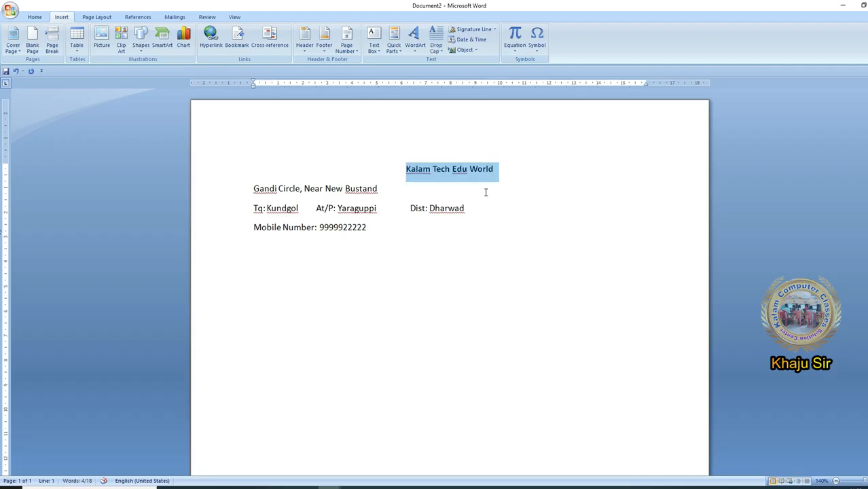
left_click(34, 16)
left_click(136, 34)
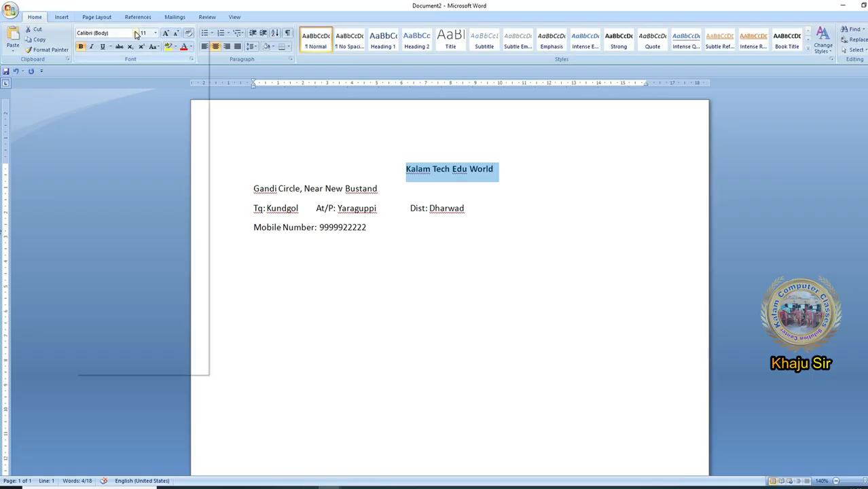
left_click(153, 100)
left_click(166, 32)
left_click(165, 33)
left_click(166, 32)
left_click(165, 33)
left_click(166, 32)
left_click(166, 33)
left_click(166, 32)
left_click(166, 32)
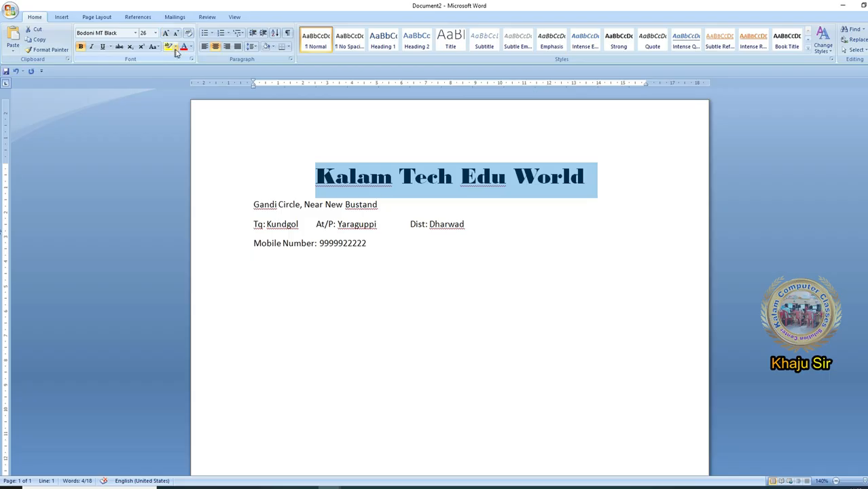
left_click(183, 46)
- Centre the lines below the heading and format the street address line as 14 pt bold italic in purple
left_click_drag(249, 204, 456, 258)
left_click(215, 46)
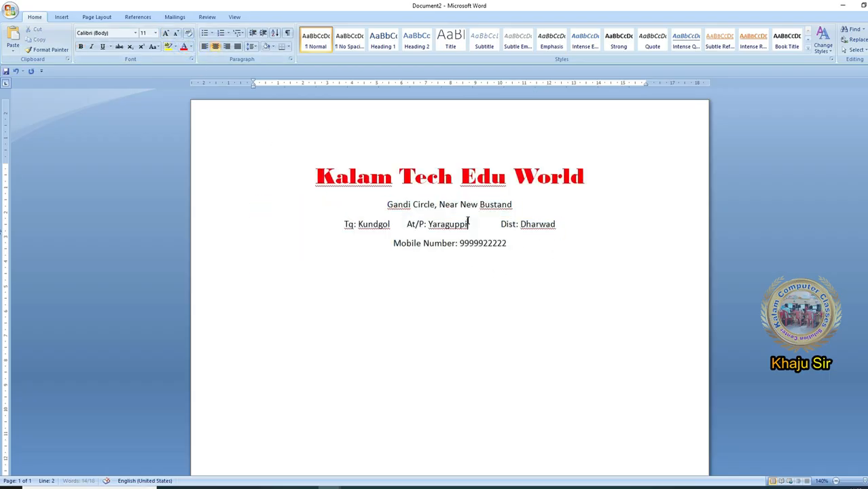
left_click_drag(385, 203, 533, 206)
left_click(165, 33)
left_click(165, 33)
left_click(165, 33)
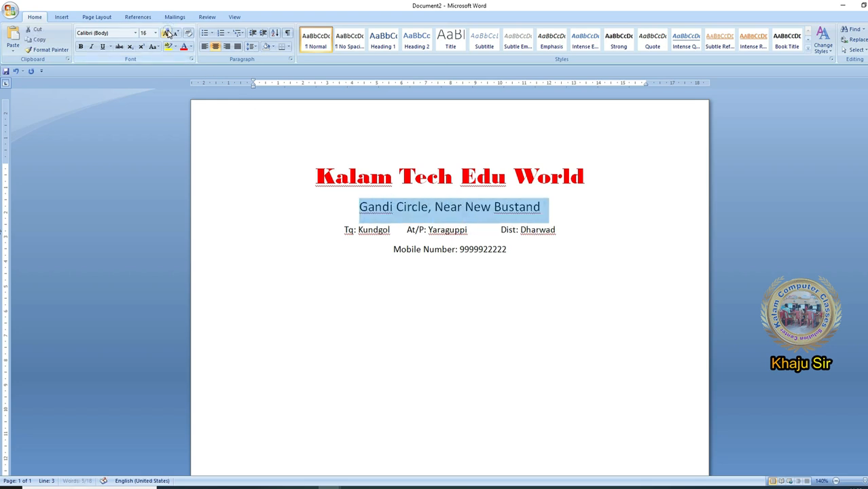
left_click(176, 33)
left_click(80, 46)
left_click(91, 46)
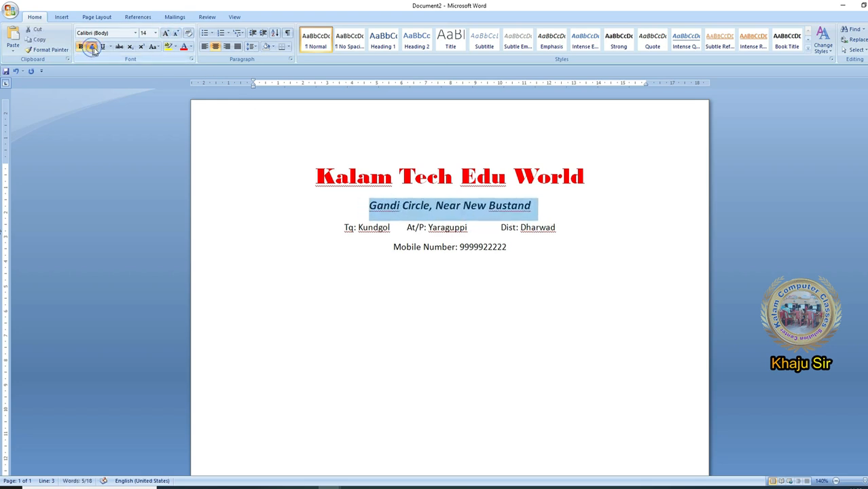
left_click(191, 47)
left_click(255, 128)
- Spread the Tq, At/P and Dist entries across the full width of the third line with extra tab spacing
left_click(358, 234)
left_click(397, 227)
key("Tab")
left_click(492, 229)
key("Tab")
left_click(377, 227)
key("Tab")
left_click(494, 227)
key("Tab")
key("Tab")
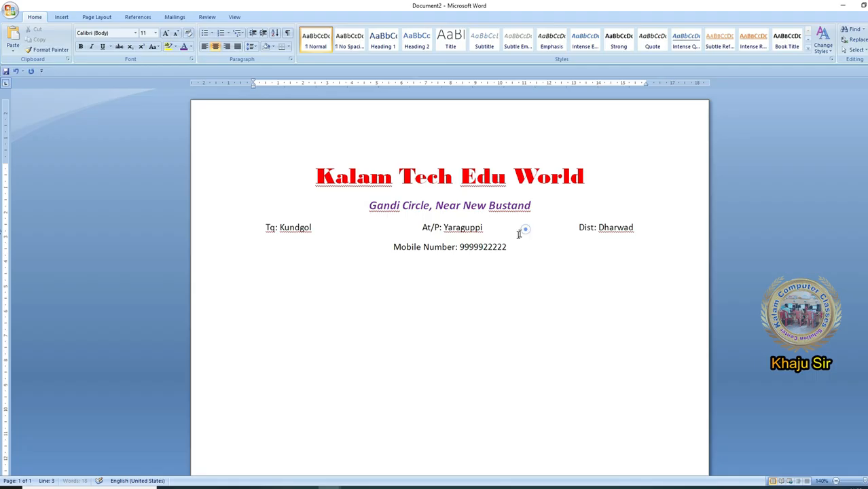
- Make the Tq/At/P/Dist line and the mobile number line bold dark blue, and right-align the mobile number line
left_click_drag(260, 229, 610, 254)
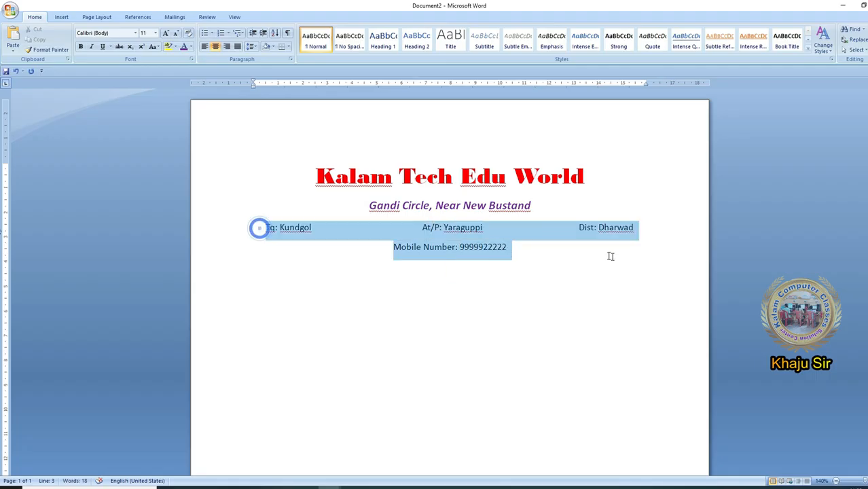
left_click(191, 46)
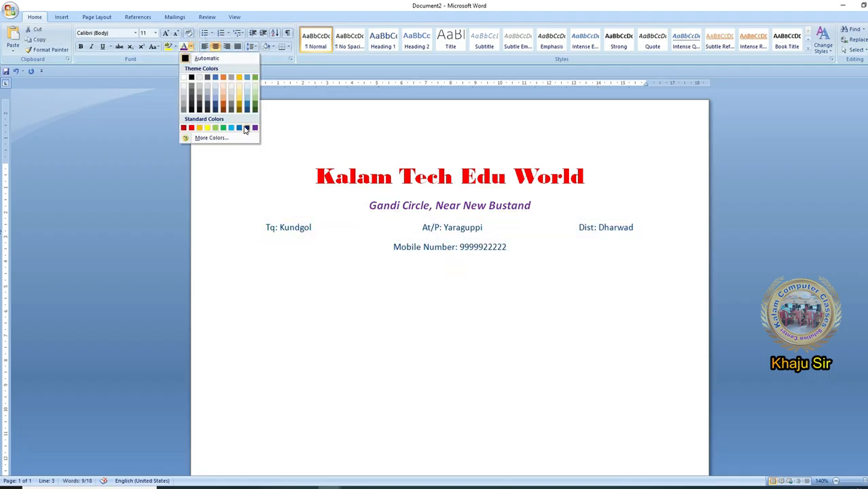
left_click(246, 128)
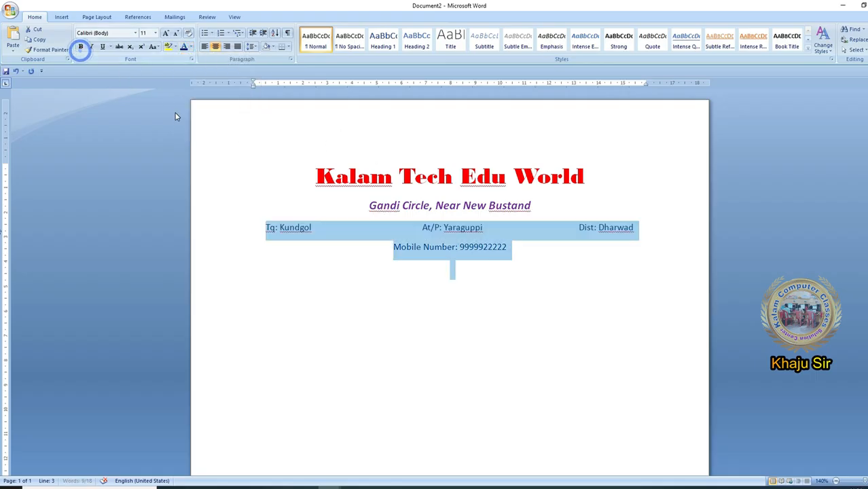
left_click(80, 47)
left_click(511, 259)
left_click(483, 252)
key("ctrl+r")
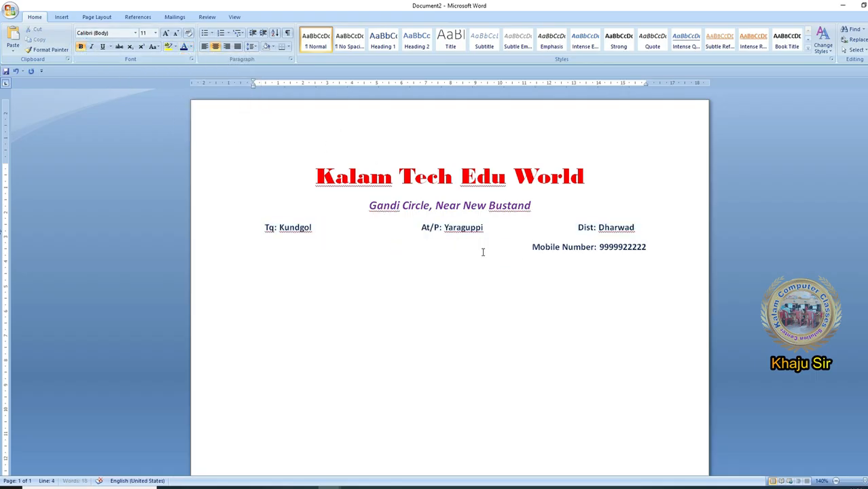
- Draw a horizontal line about 19.26 cm wide under the mobile number line and place a duplicate directly beneath it
left_click(449, 233)
left_click(61, 17)
left_click(141, 39)
left_click(145, 71)
mouse_move(209, 256)
left_mouse_down()
mouse_move(593, 305)
mouse_move(684, 299)
left_mouse_up()
key("ctrl+d")
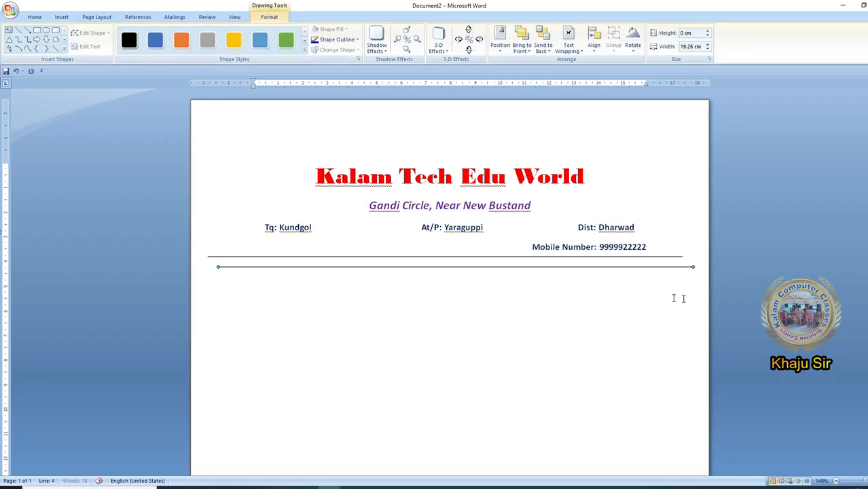
left_click_drag(537, 267, 527, 259)
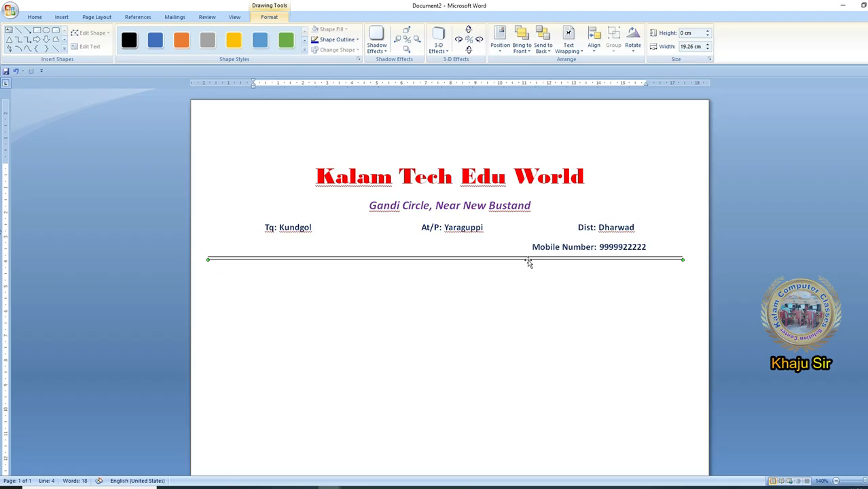
- Set the outline of the lower of the two lines to 1½ pt in red
left_click(333, 39)
mouse_move(362, 142)
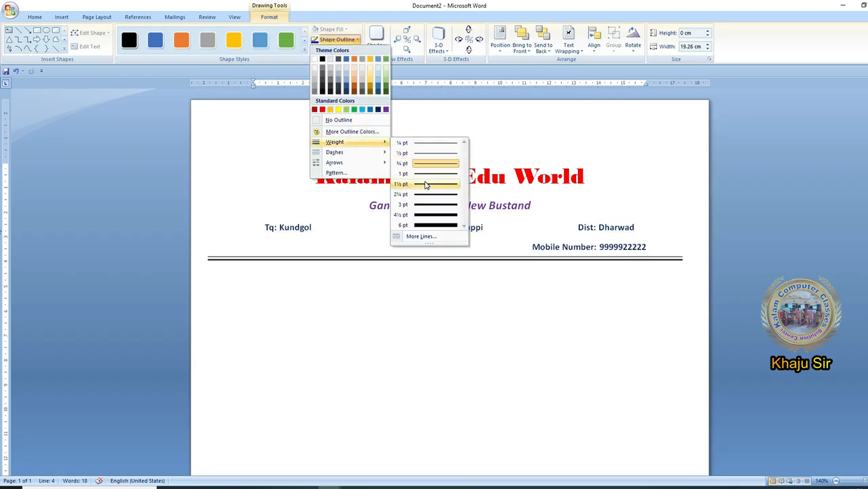
left_click(422, 184)
left_click(338, 40)
left_click(322, 109)
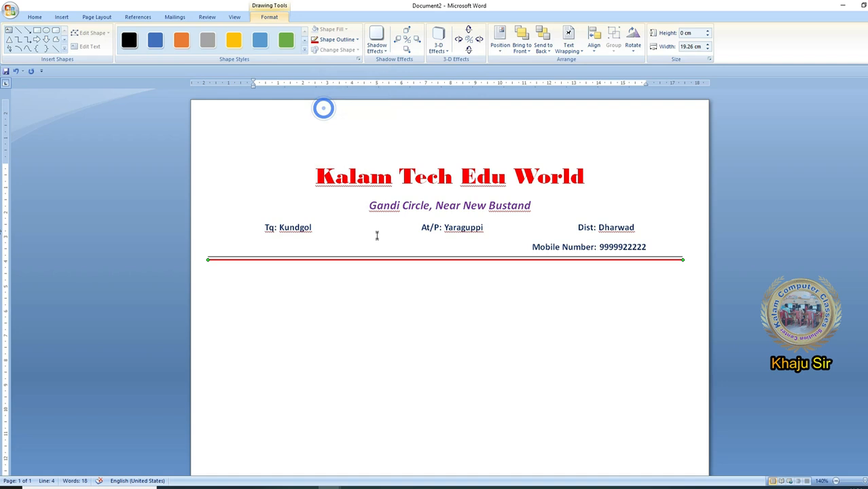
- Increase the outline weight of the upper of the two lines under the mobile number
left_click(336, 40)
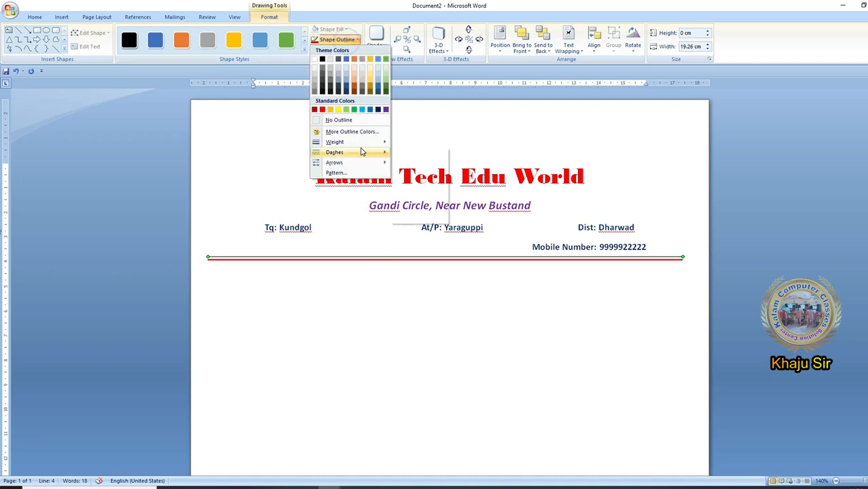
mouse_move(362, 142)
left_click(424, 179)
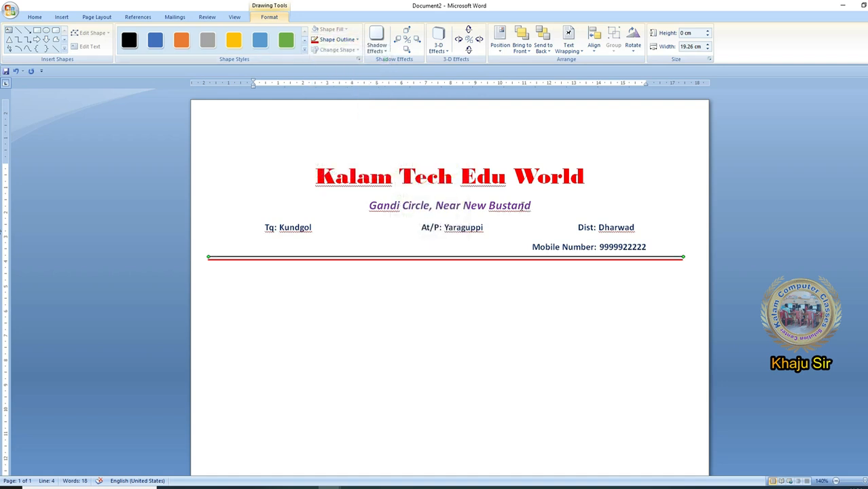
left_click(523, 207)
- Insert the picture Abd from the WALLS > Kalam Ji Photos folder on drive F at the start of the heading
left_click(316, 176)
left_click(62, 17)
left_click(102, 37)
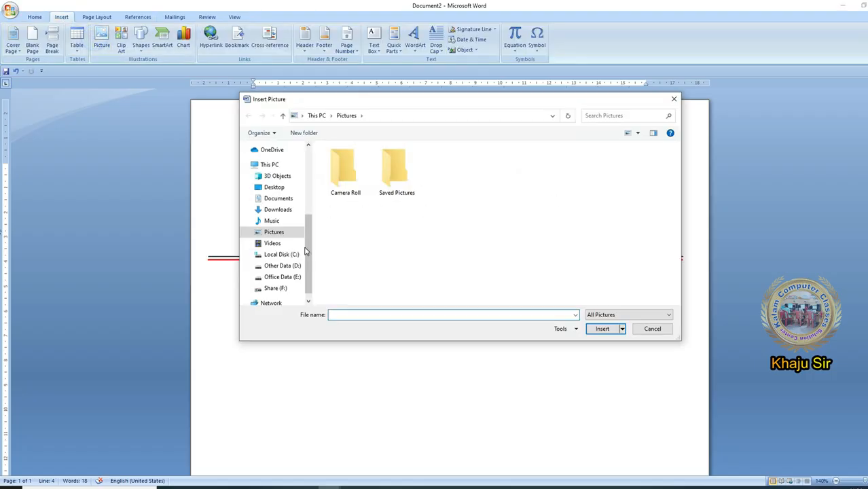
left_click(275, 288)
double_click(343, 226)
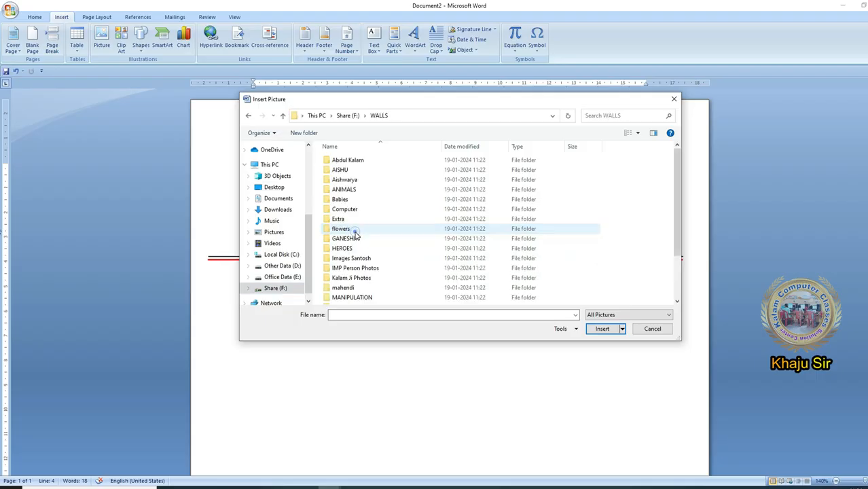
double_click(364, 279)
left_click(495, 231)
left_click(445, 234)
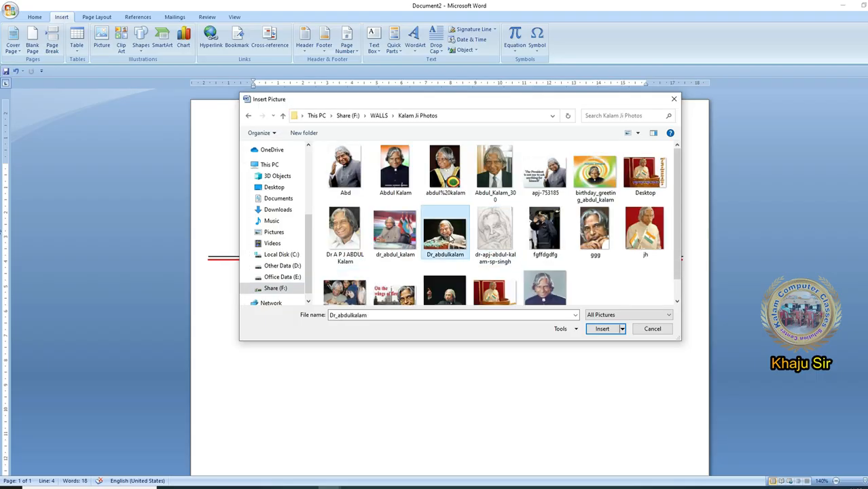
left_click(410, 239)
left_click(445, 168)
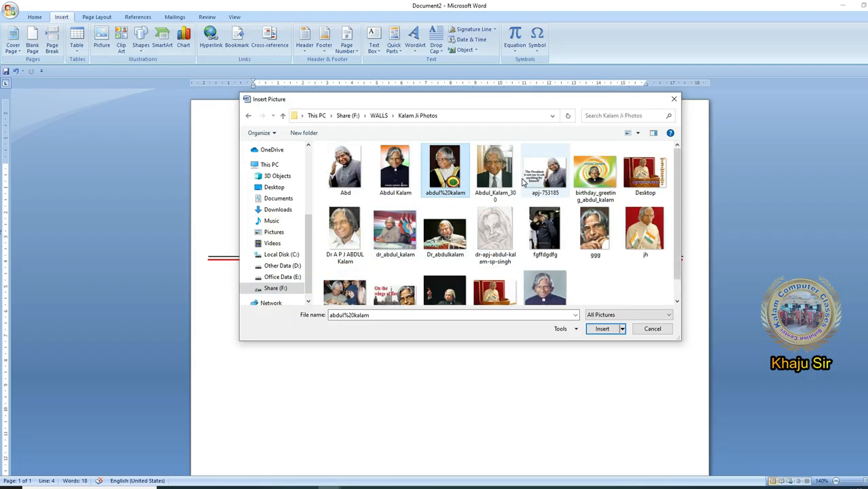
double_click(367, 176)
- Make the inserted picture float freely over the text and place it beside the end of the heading
left_click(744, 49)
left_click(761, 105)
left_click_drag(316, 196, 610, 184)
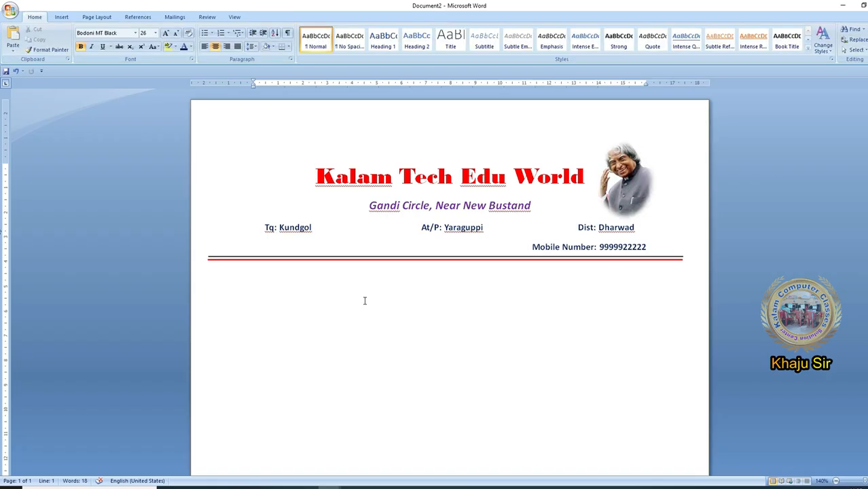
left_click(304, 175)
- Change the font of the street address line to Berlin Sans FB Demi
left_click_drag(370, 203, 531, 205)
left_click(135, 33)
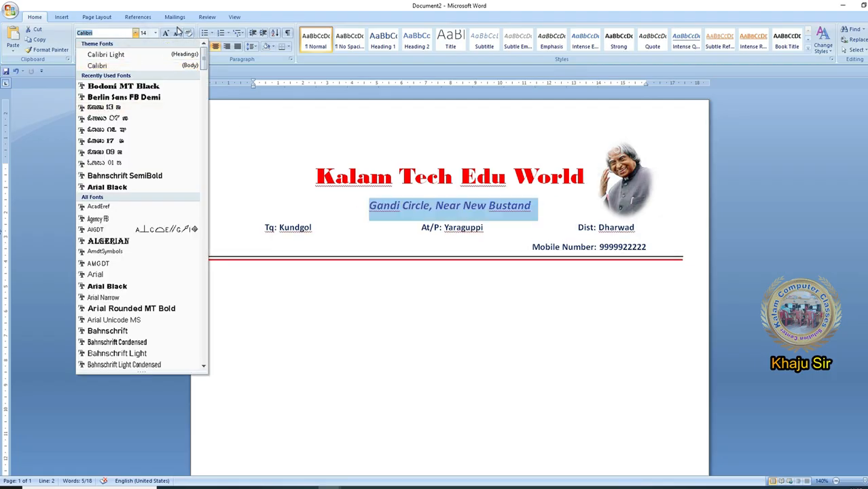
left_click(153, 98)
left_click(439, 294)
- Enlarge the Tq/At/P/Dist and mobile number lines to 12 pt and remove surplus tabs so the entries fit one line
left_click_drag(264, 226, 261, 246)
left_click(165, 32)
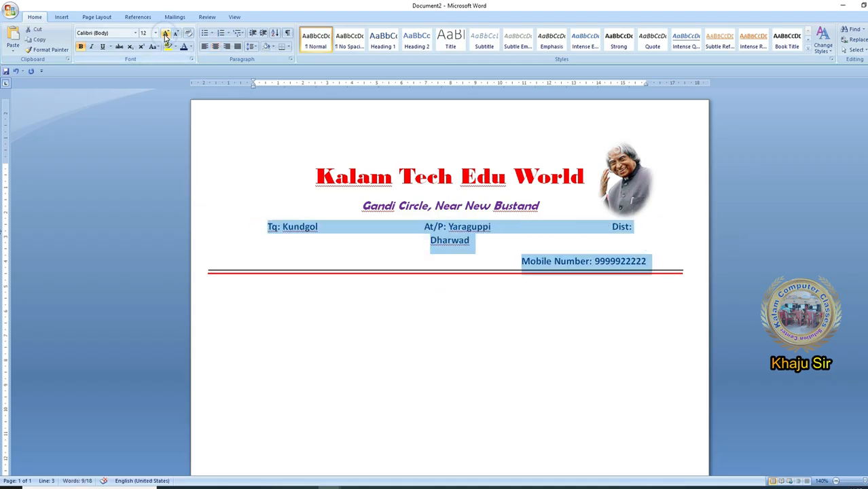
left_click(537, 227)
key("Delete")
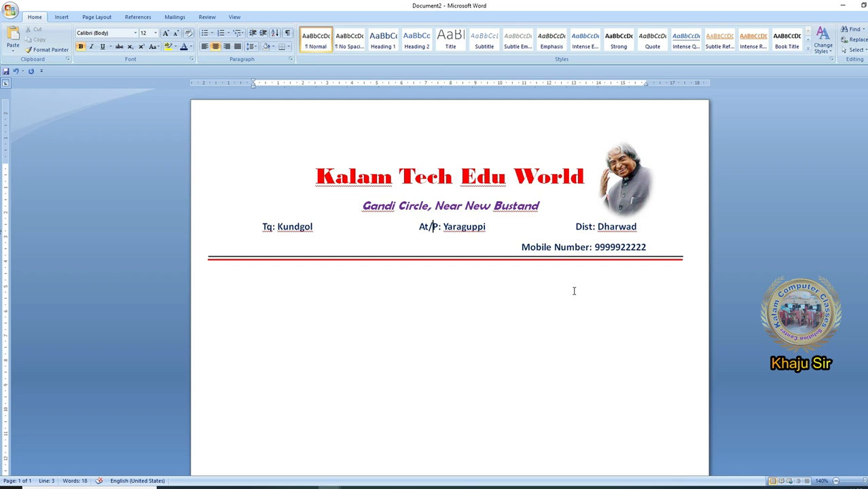
key("Right")
key("Delete")
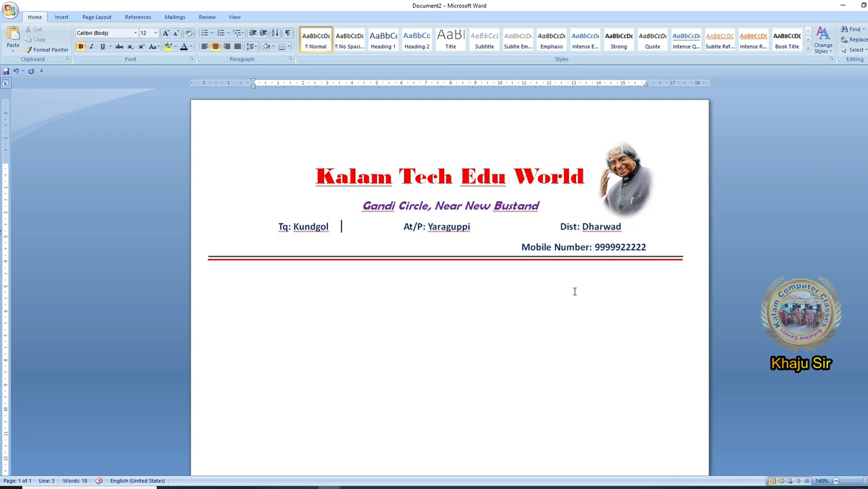
double_click(445, 271)
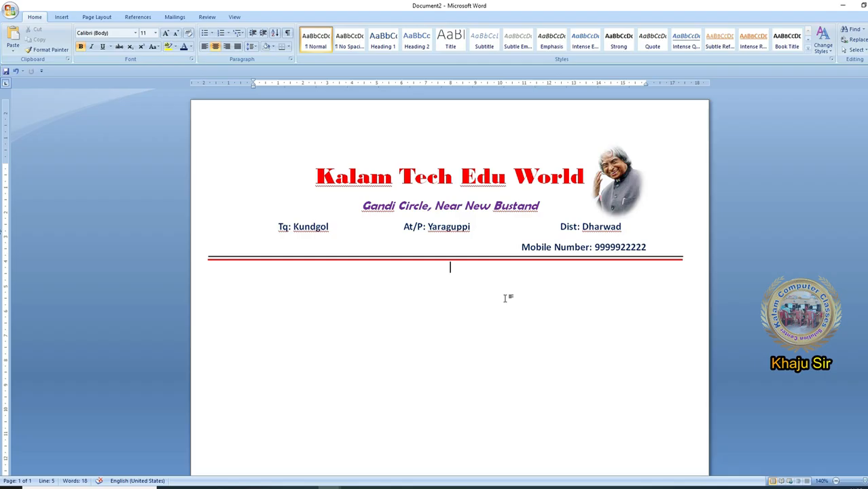
- Save the whole letterhead to the Quick Parts gallery as "Kalam Tech" in the General category
left_click(304, 163)
left_click_drag(308, 169, 691, 273)
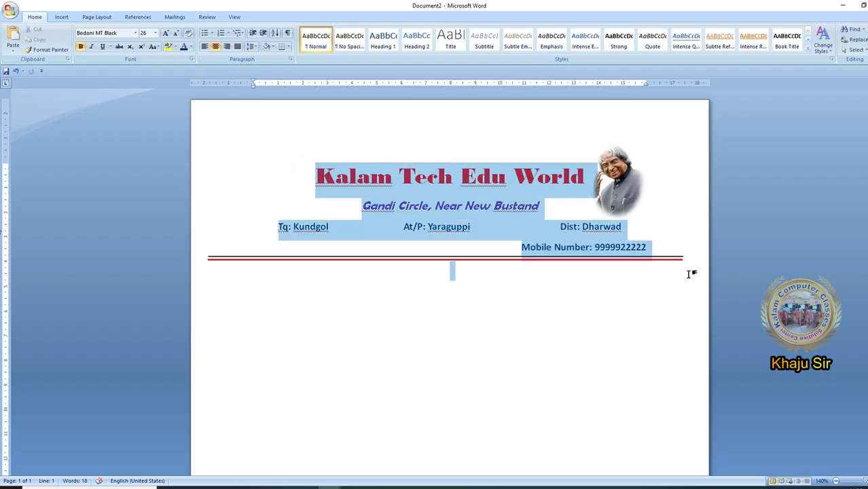
left_click(62, 16)
left_click(394, 41)
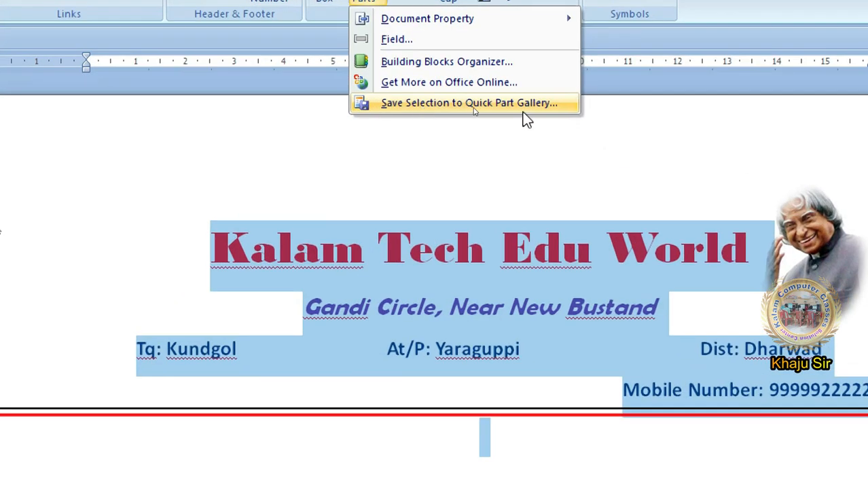
left_click(528, 108)
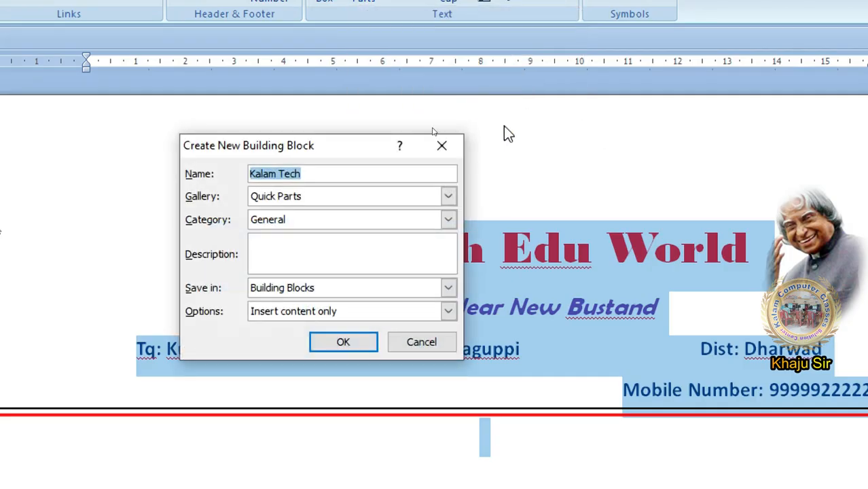
left_click(303, 176)
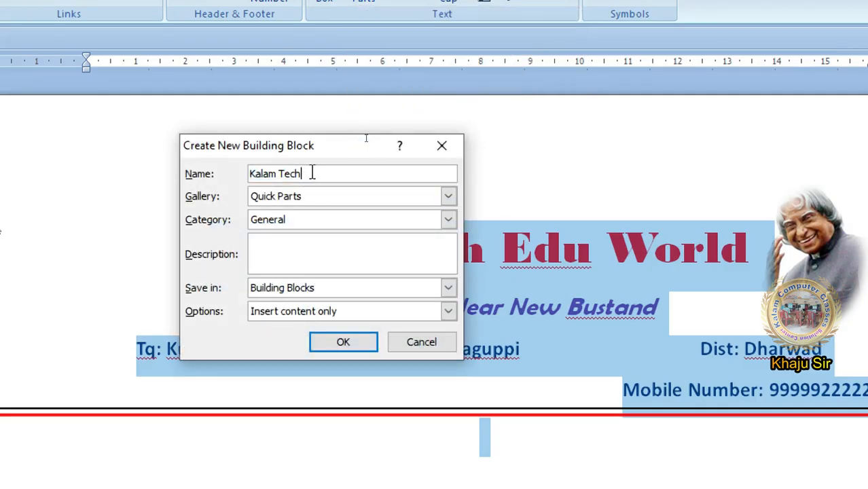
left_click_drag(310, 172, 242, 175)
left_click(331, 178)
left_click(309, 197)
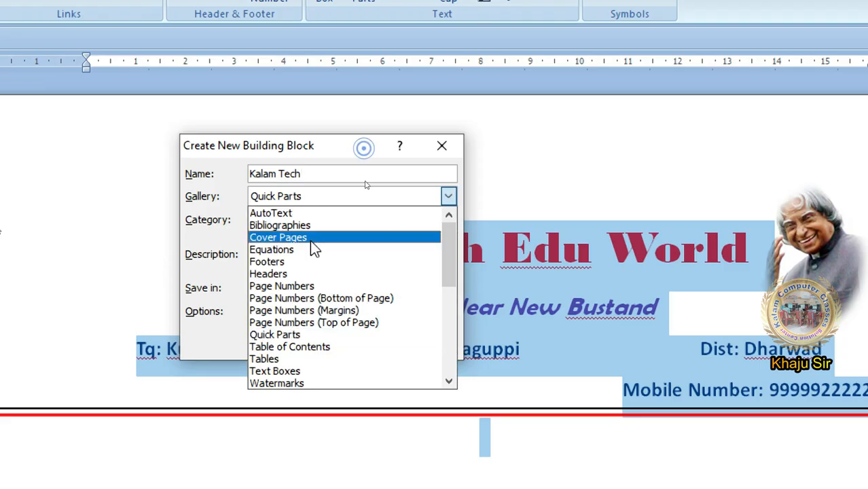
left_click(306, 335)
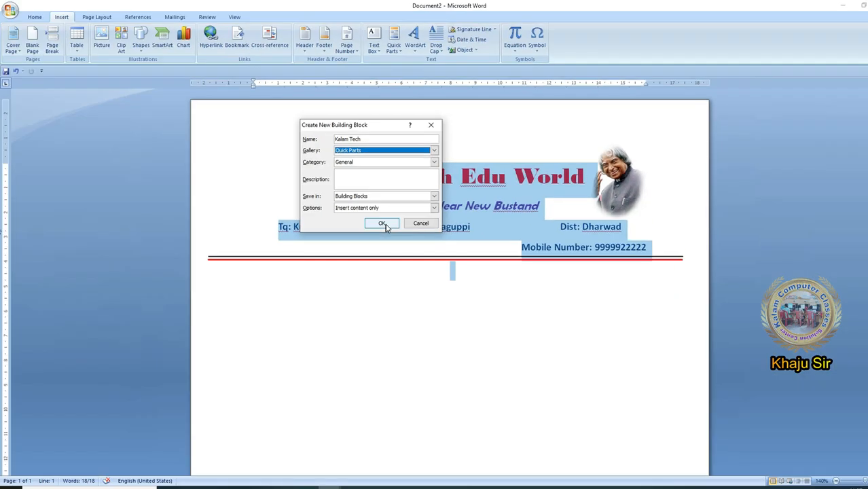
left_click(382, 224)
- Check the saved Kalam Tech entry in the Quick Parts gallery
left_click(339, 292)
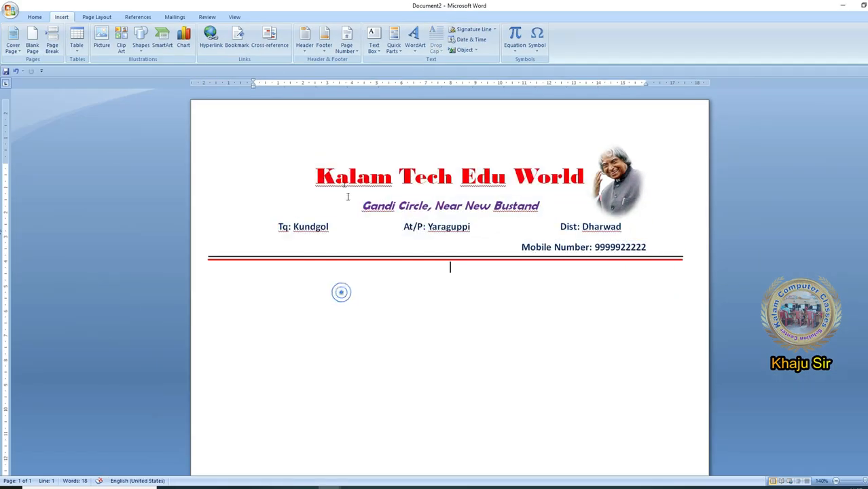
left_click(393, 39)
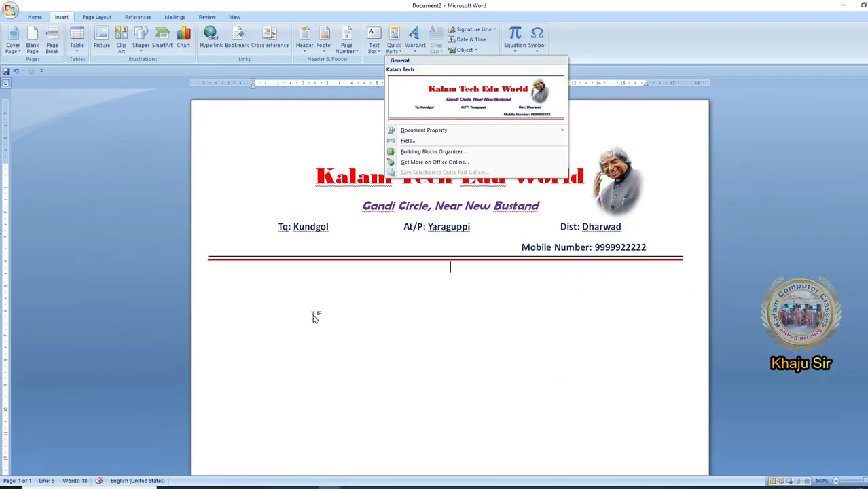
left_click(271, 364)
- Create a new blank document
left_click(9, 10)
left_click(28, 56)
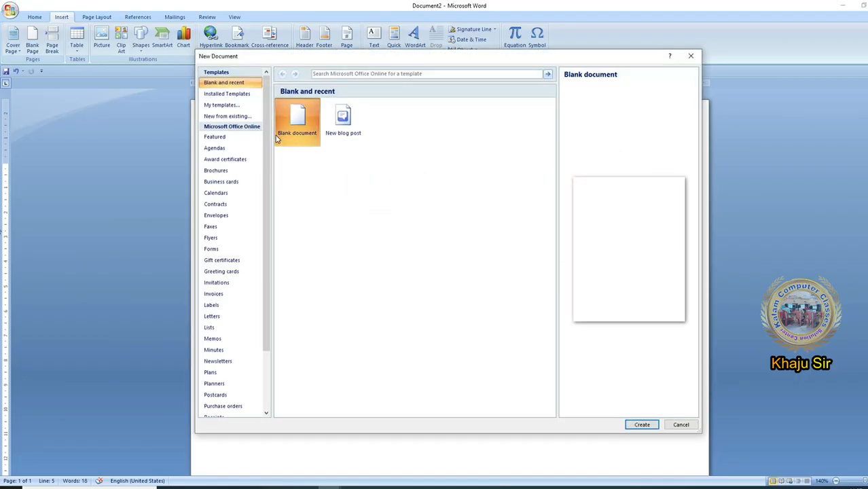
double_click(281, 131)
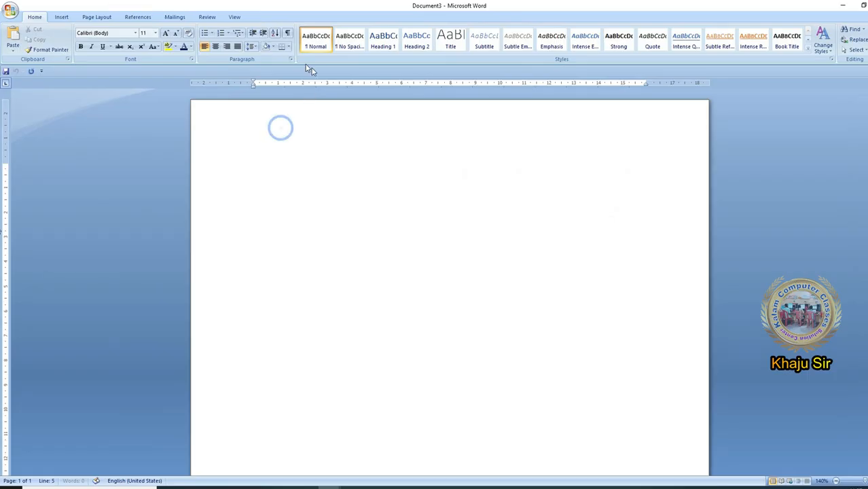
- Insert the saved Kalam Tech quick part into the blank document
left_click(61, 17)
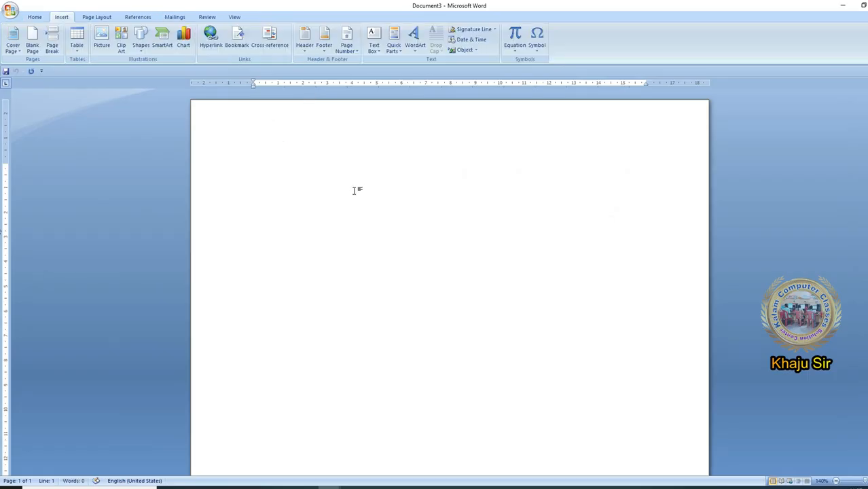
left_click(394, 40)
left_click(437, 100)
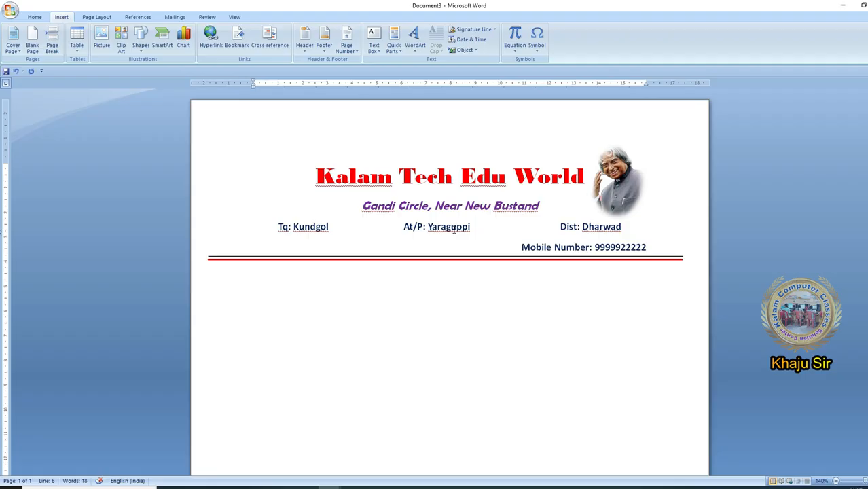
- Examine the Quick Parts gallery preview alongside the letterhead inserted in the new document
left_click(394, 48)
left_click(402, 54)
left_click(279, 316)
left_click(396, 55)
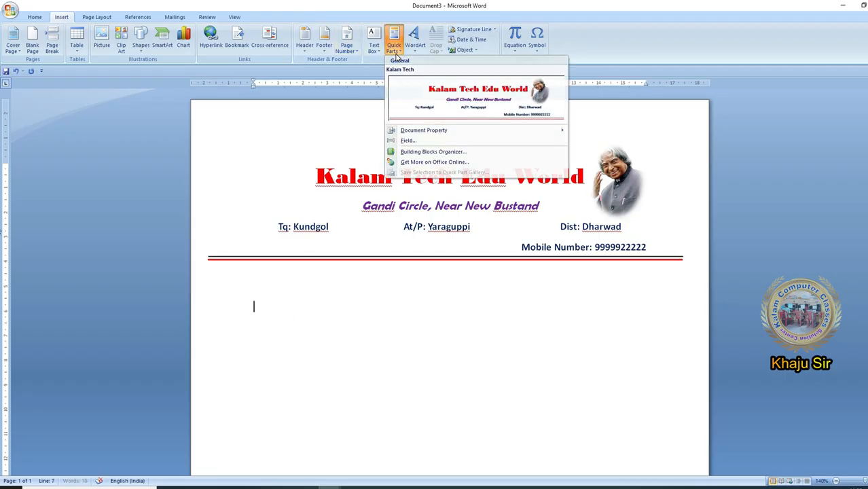
left_click(397, 53)
left_click(284, 305)
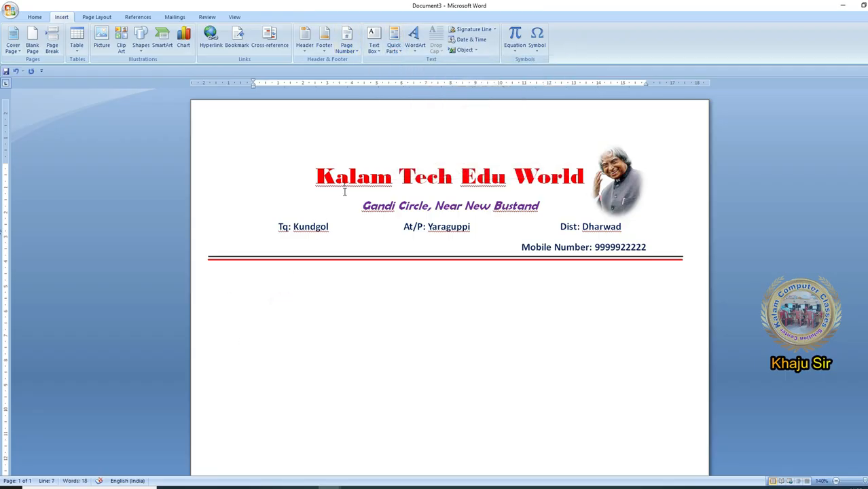
left_click(394, 44)
left_click(291, 328)
- Undo the inserted letterhead, enter Kalam Tech at the start of the blank page, and expand it into the saved quick part
key("ctrl+z")
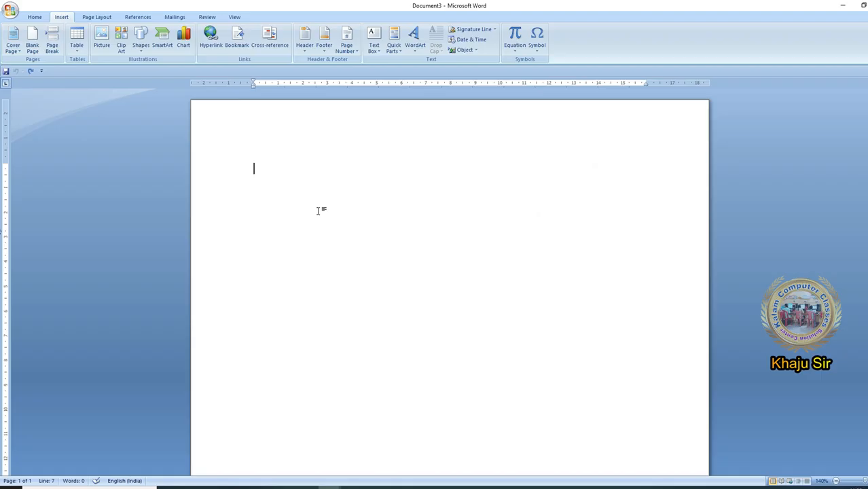
type("alam Tech")
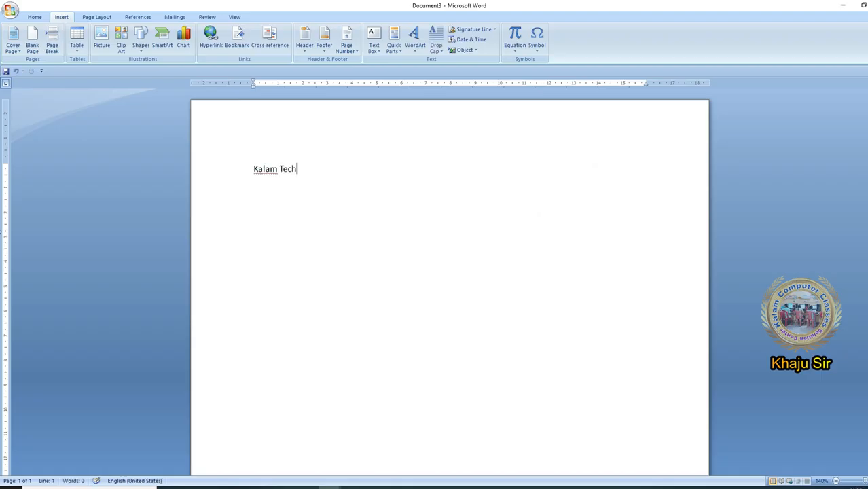
key("F3")
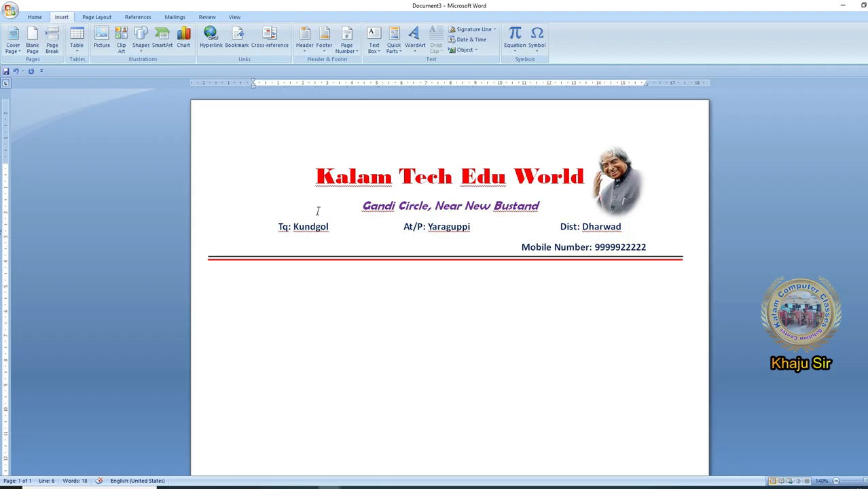
- Undo the letterhead expansion and check the Kalam Tech entry's name in the Quick Parts gallery
left_click(396, 49)
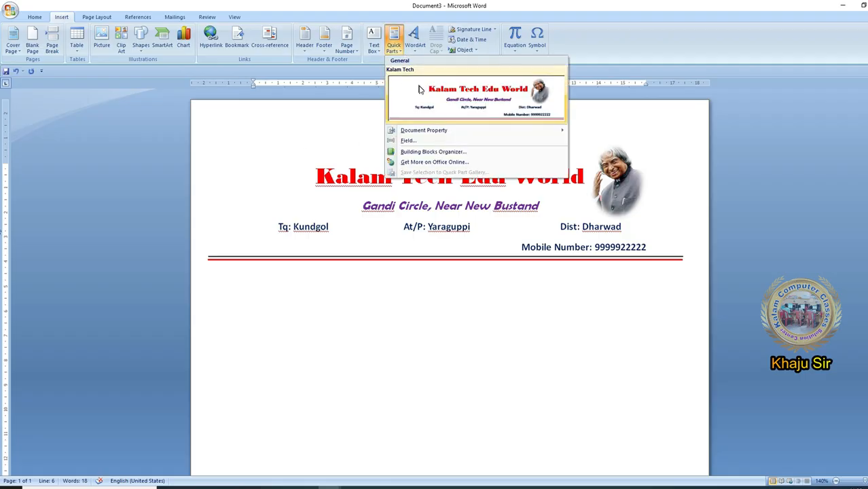
left_click(263, 334)
key("ctrl+z")
left_click(393, 42)
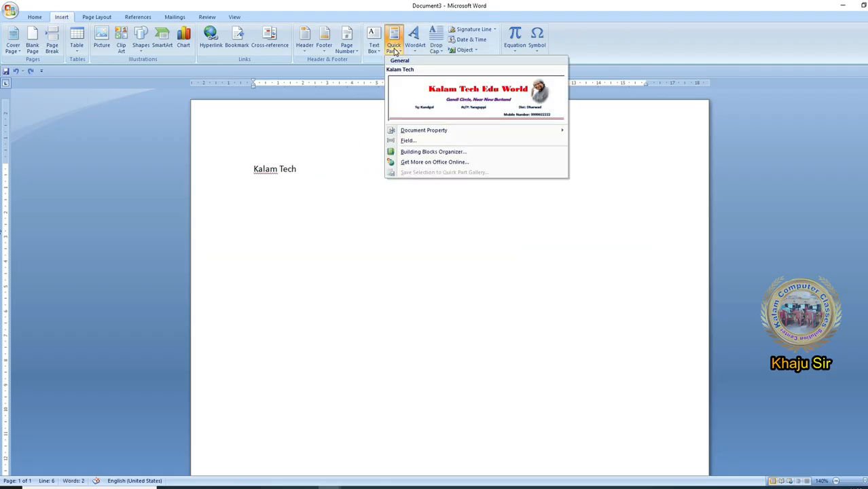
left_click(302, 179)
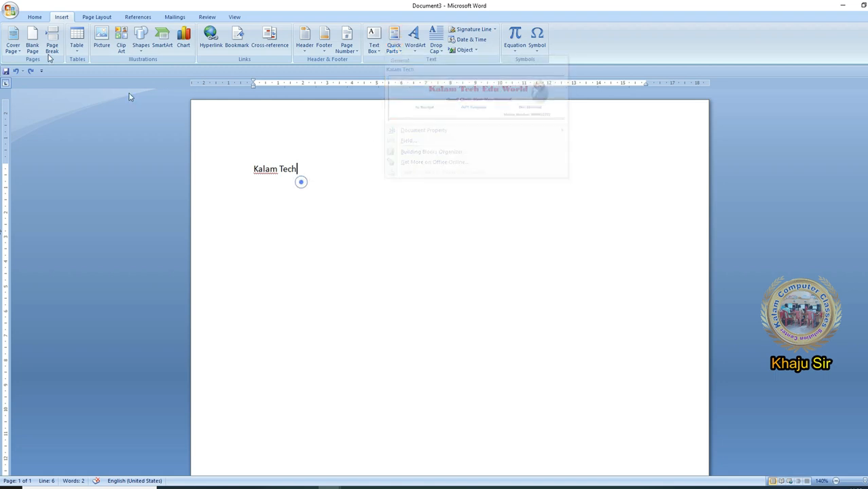
- Expand the Kalam Tech text on the page into the full letterhead again
left_click(31, 16)
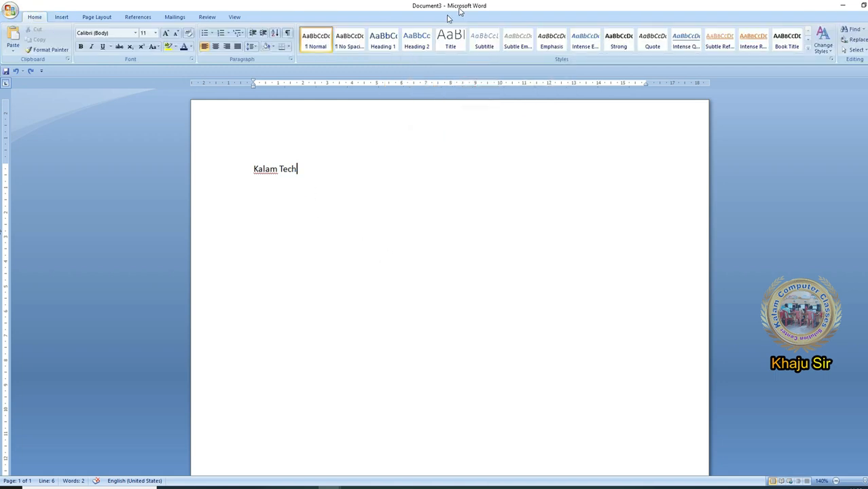
left_click(296, 171)
left_click(298, 169)
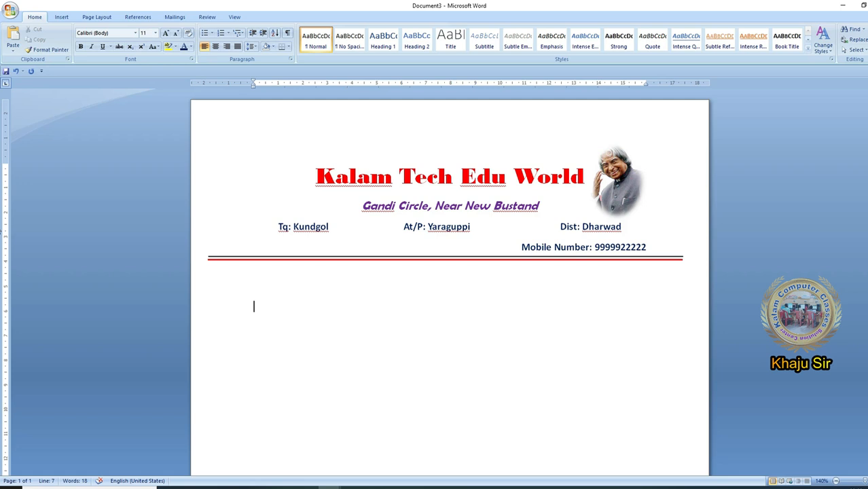
- Enter the line Avul Pakir Jainulabdeen Abdul Kalam below the letterhead's double rule
type("l Pakir J")
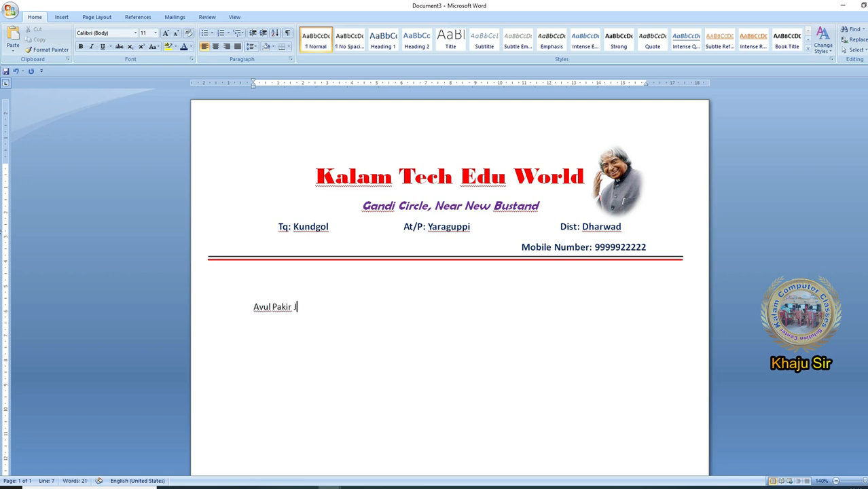
type("ainulabdeen Abdul Kalam")
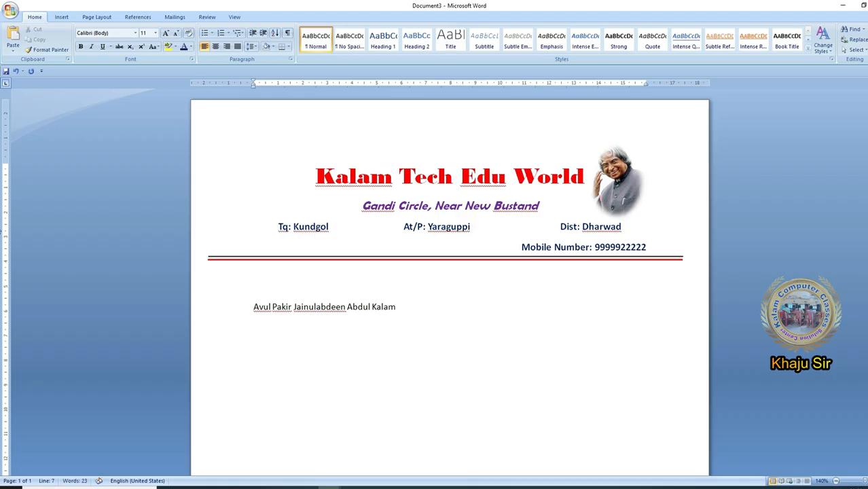
left_click(266, 304)
left_click(260, 302)
left_click(285, 304)
left_click(316, 306)
left_click(382, 308)
- Make the full-name line below the letterhead bold and set its font size to 12
left_click_drag(410, 310, 254, 312)
key("ctrl+]")
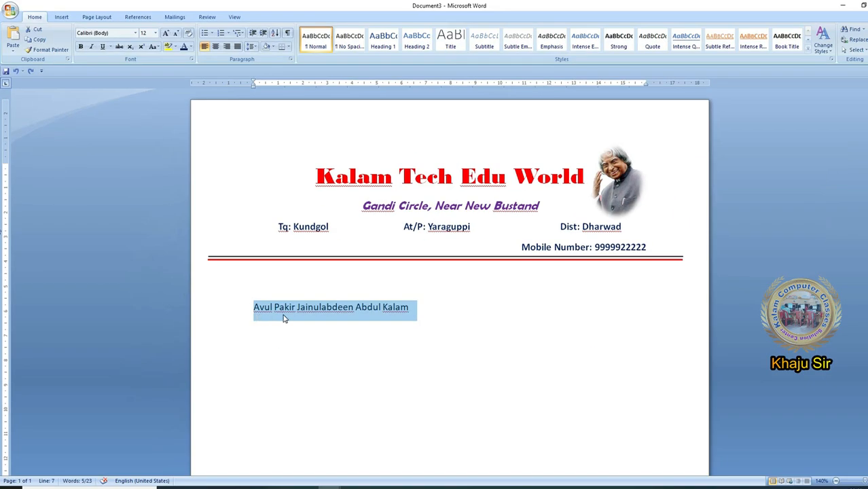
left_click_drag(251, 304, 400, 309)
left_click(80, 46)
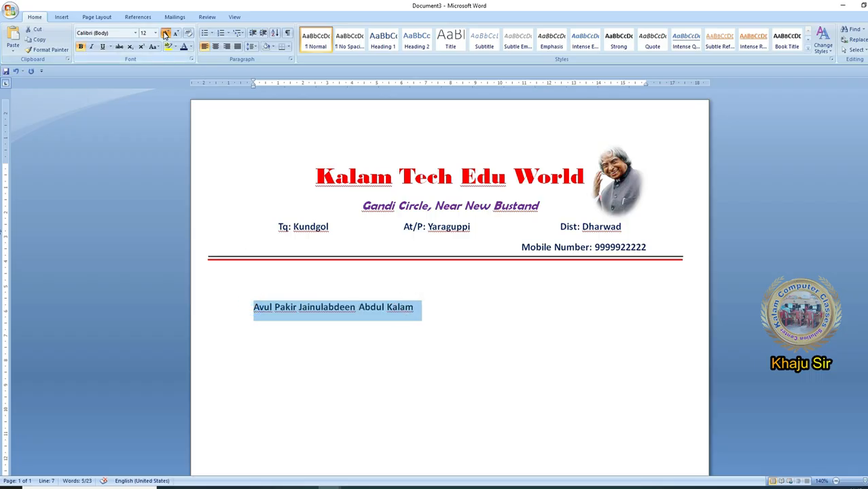
left_click(165, 33)
left_click(190, 46)
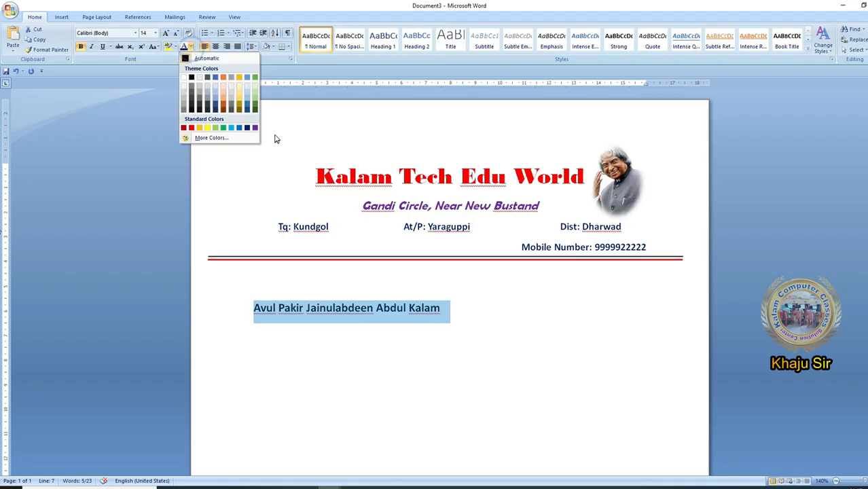
left_click(420, 301)
left_click(445, 308)
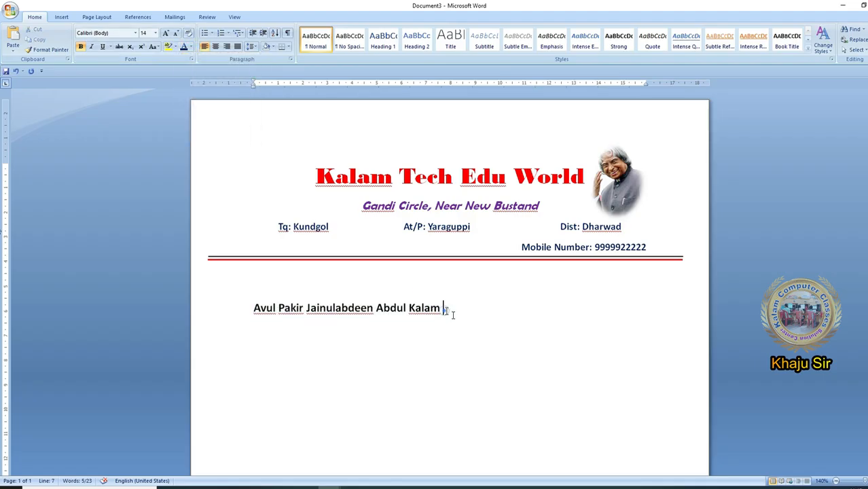
left_click_drag(445, 308, 265, 319)
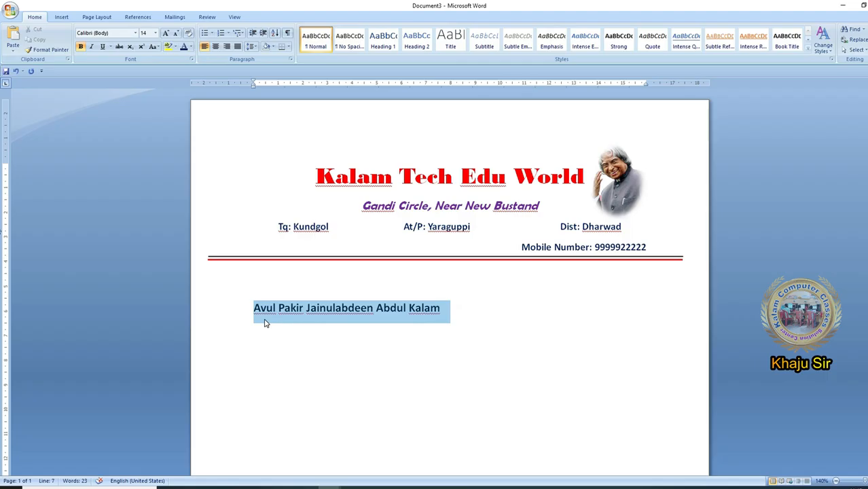
key("ctrl+shift+comma")
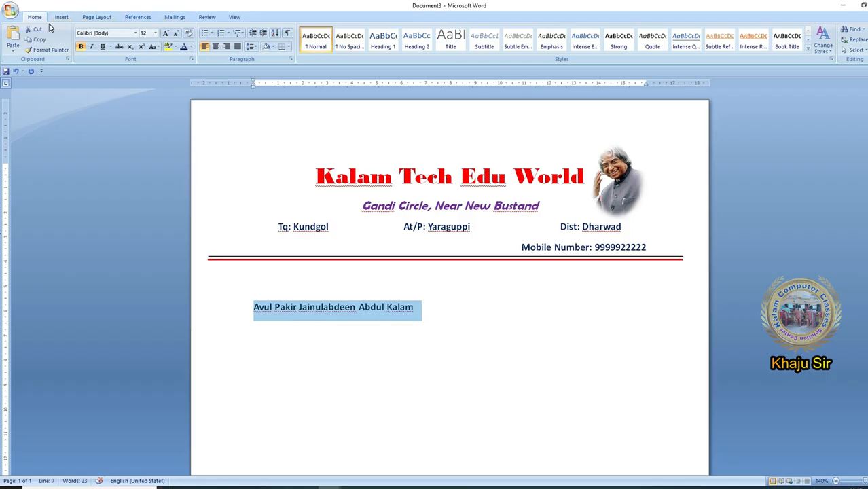
- Save the selected full-name line as a building block named APJ in the Quick Parts gallery, General category
left_click(61, 15)
left_click(394, 43)
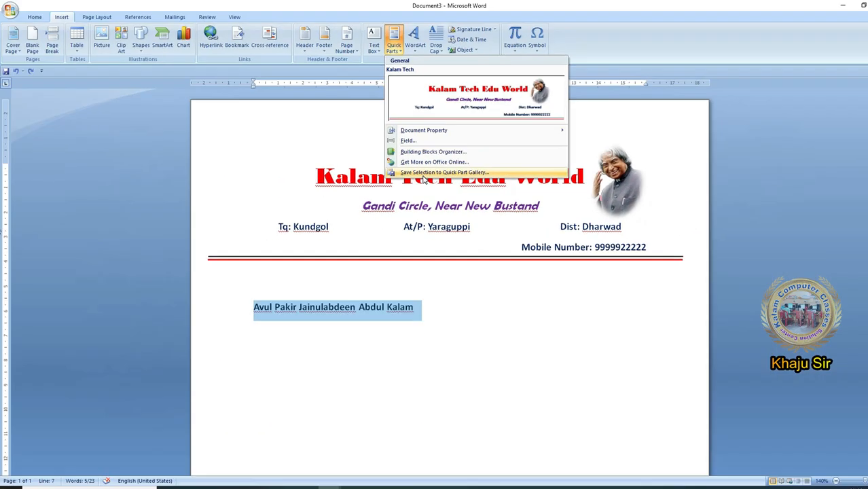
left_click(422, 174)
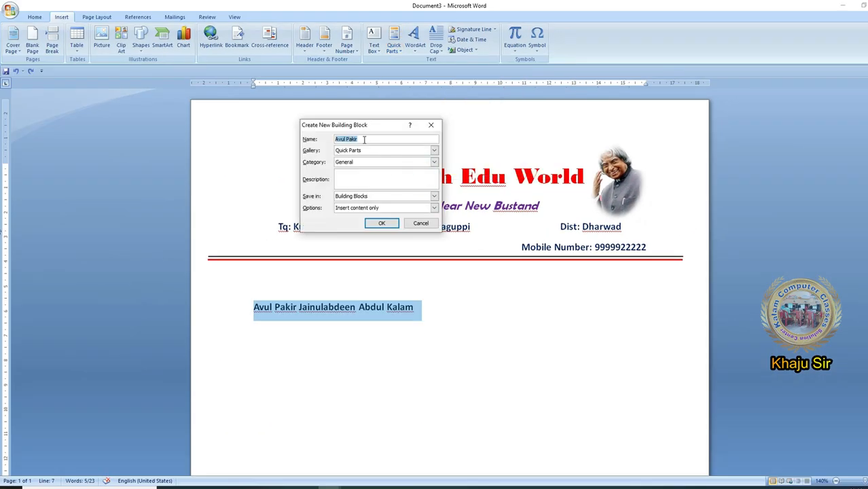
key("BackSpace")
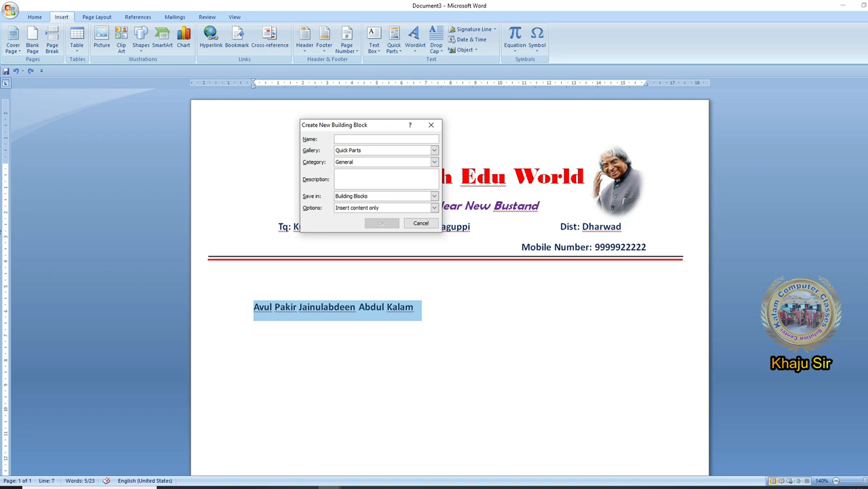
type("APJ")
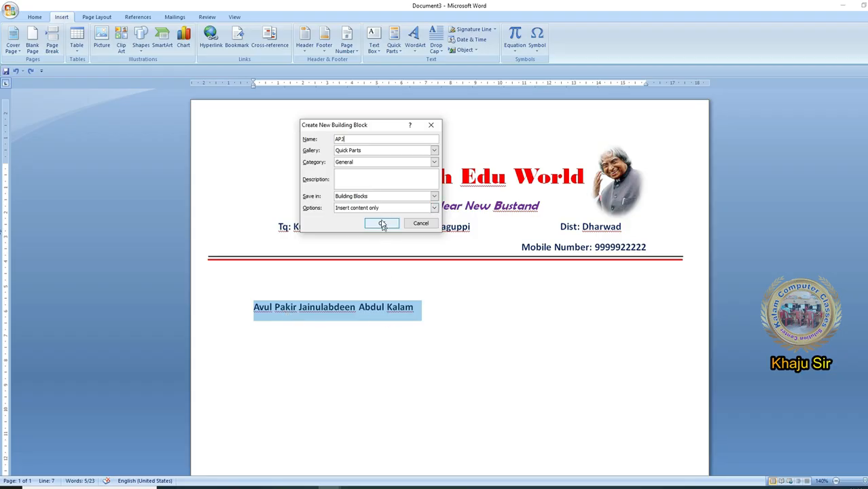
left_click(434, 150)
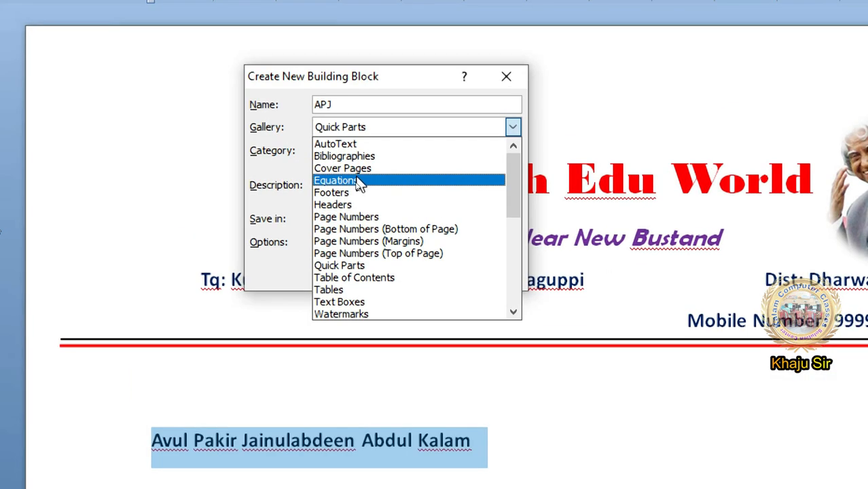
left_click(354, 265)
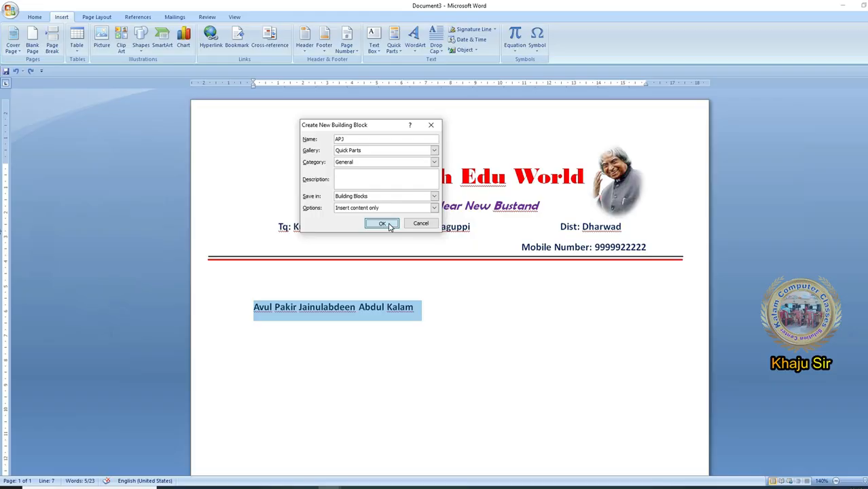
left_click(384, 224)
- Generate sample paragraphs below the full-name line with =rand()
left_click(441, 315)
key("Return")
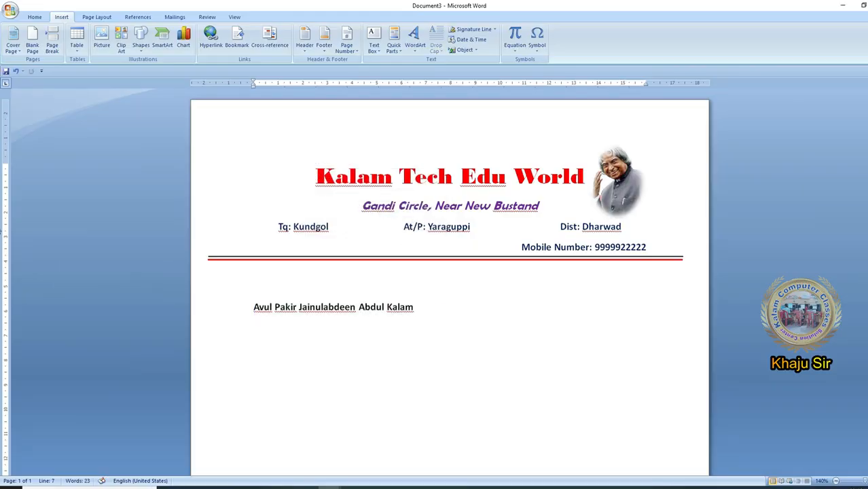
type("=rand()")
key("Return")
scroll(575, 387, "down", 2)
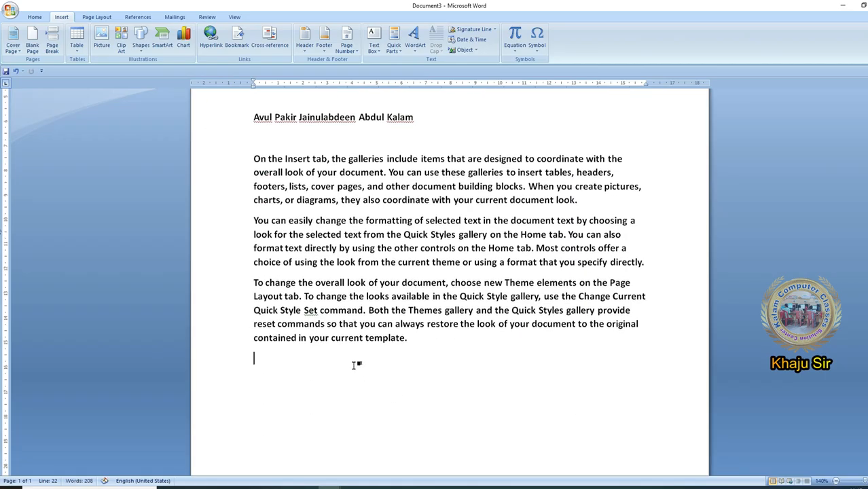
- Enter APJ at the end of the last sample paragraph and expand it into the saved full name
left_click(405, 338)
type("APJ")
key("F3")
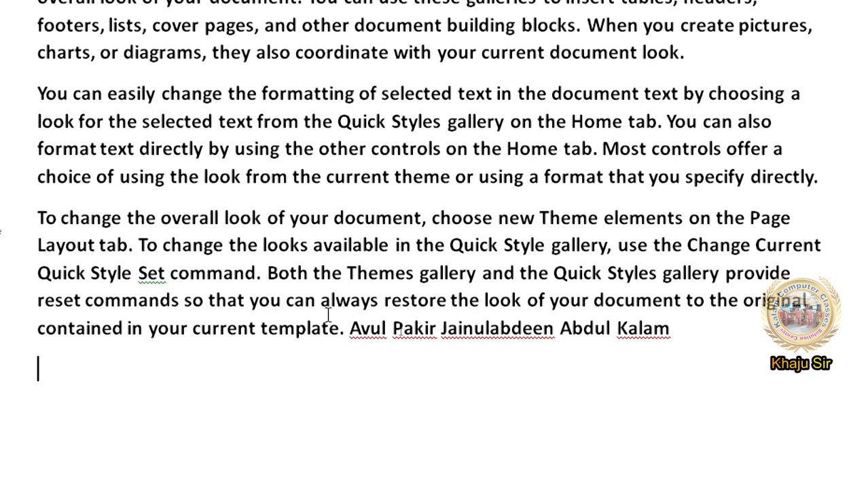
left_click_drag(347, 328, 672, 333)
- Expand the APJ entry two more times after the name at the end of the last paragraph
left_click(700, 347)
type("APJ")
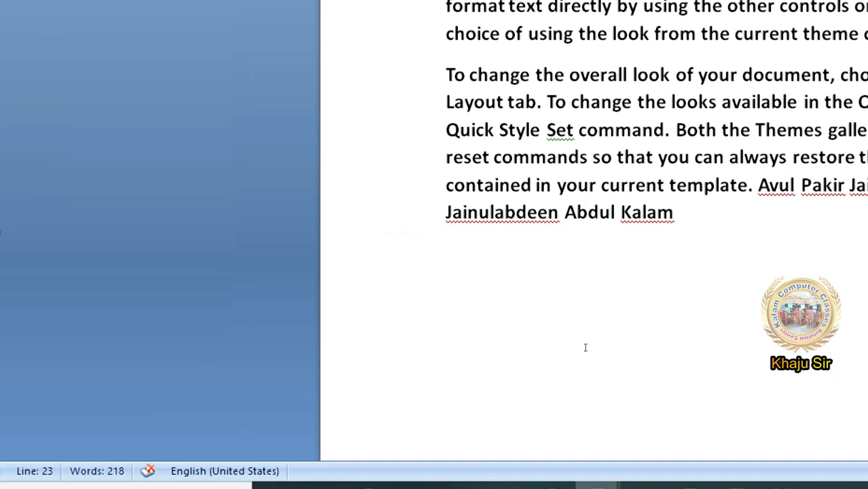
left_click(384, 349)
type("APJ")
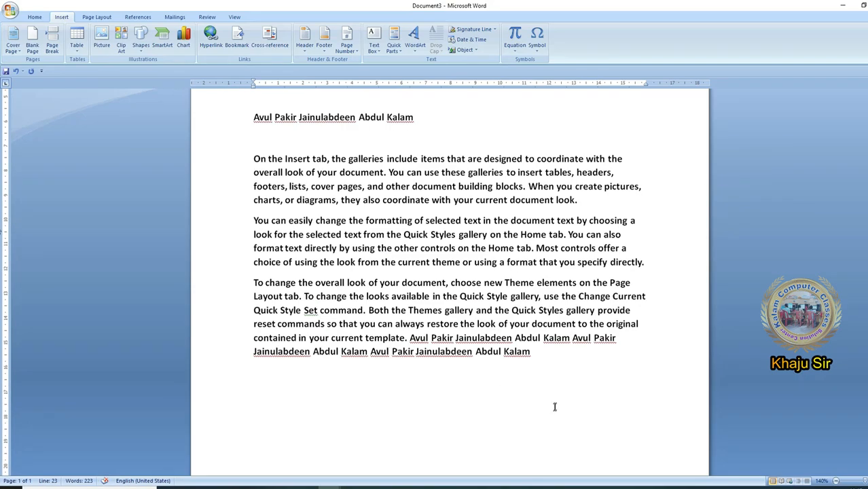
key("Return")
key("BackSpace")
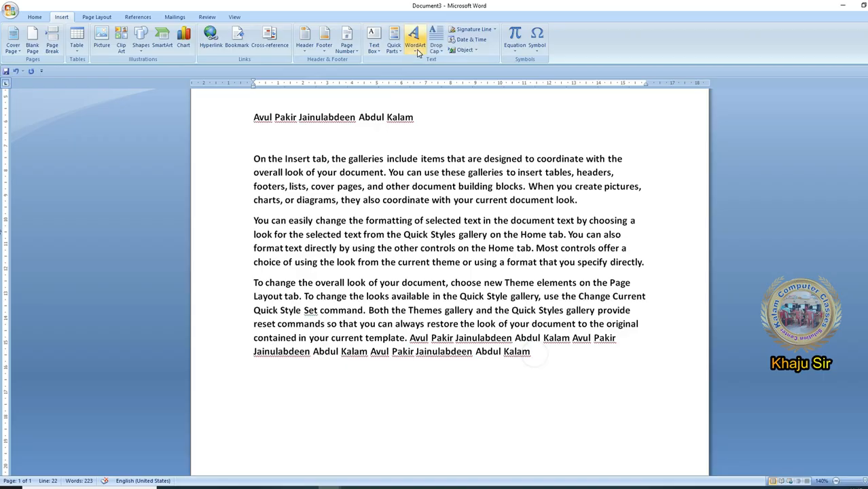
- Insert the APJ entry from the Quick Parts gallery at the last paragraph's end, and try inserting the Kalam Tech entry as well
left_click(396, 45)
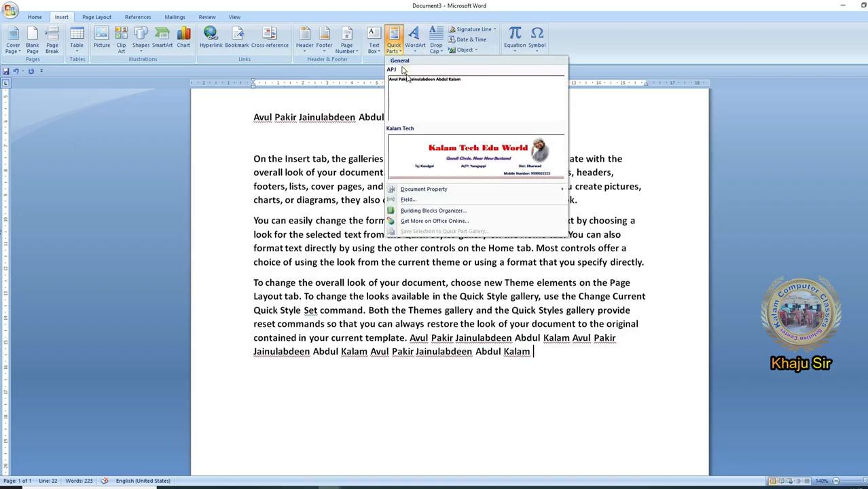
left_click(426, 107)
left_click(340, 354)
left_click(331, 369)
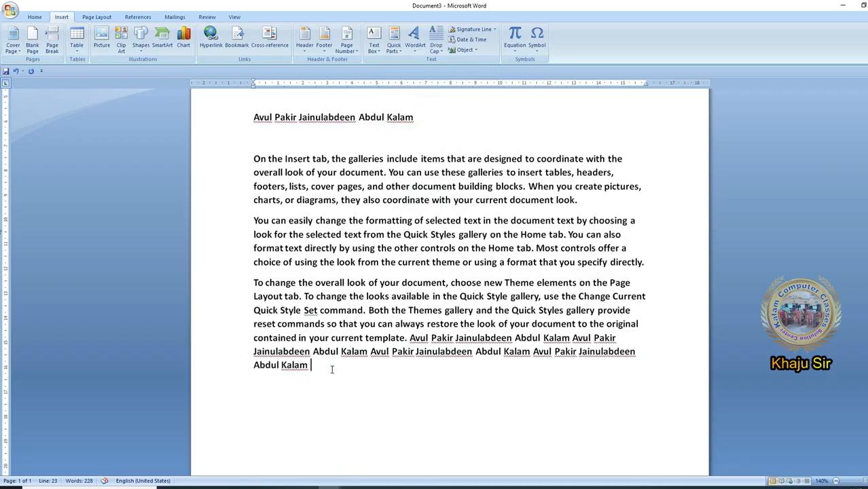
left_click(394, 46)
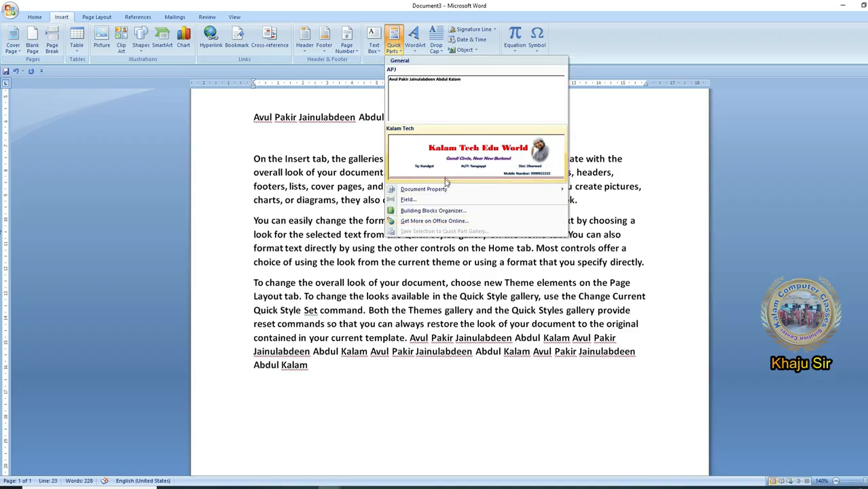
left_click(468, 160)
- Insert the Company document property on the blank line between the letterhead and the full-name line
left_click(397, 48)
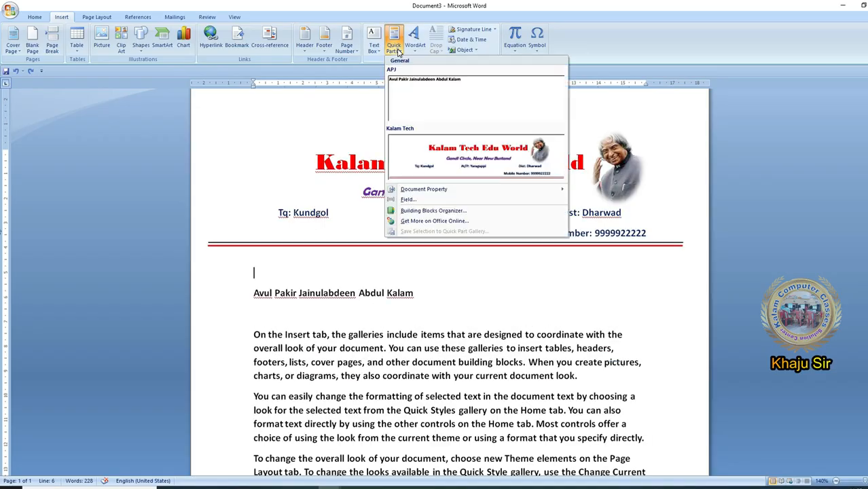
mouse_move(465, 196)
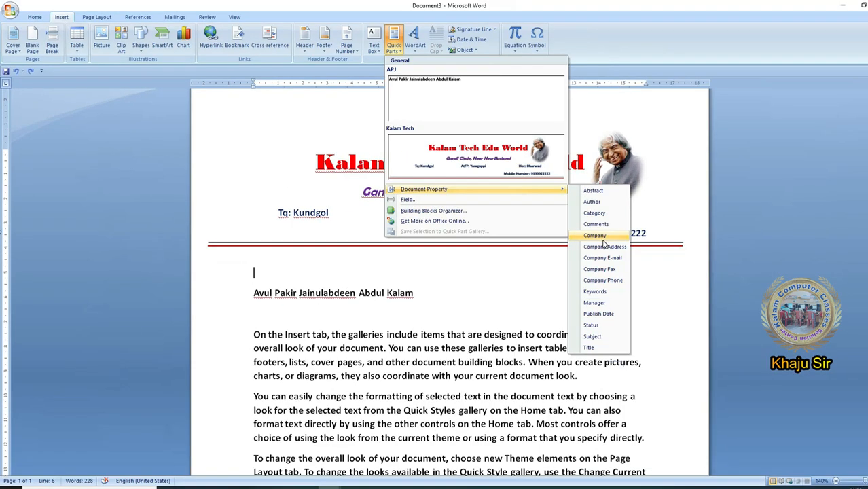
left_click(603, 243)
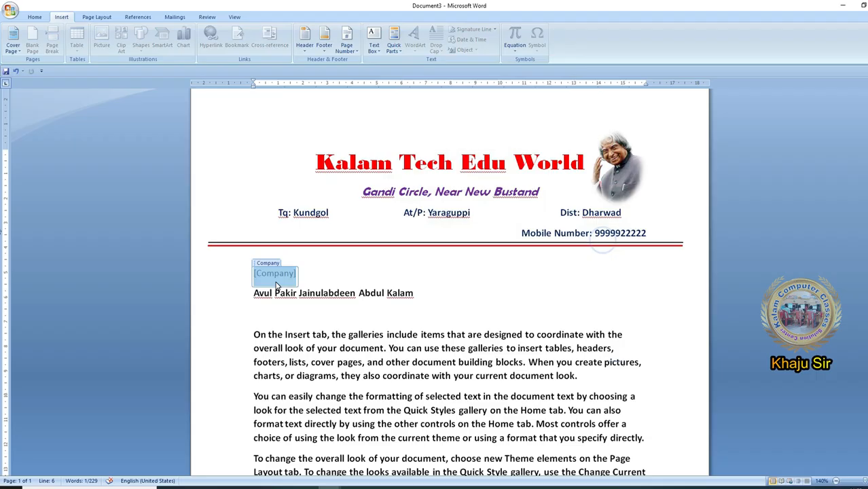
- Fill in the Company property with Kalam Tech Edu World
type("Kalam Tech Edu World")
- Add a line below the company name, insert the Company E-mail document property there, and fill in the company's e-mail address
scroll(473, 335, "down", 3)
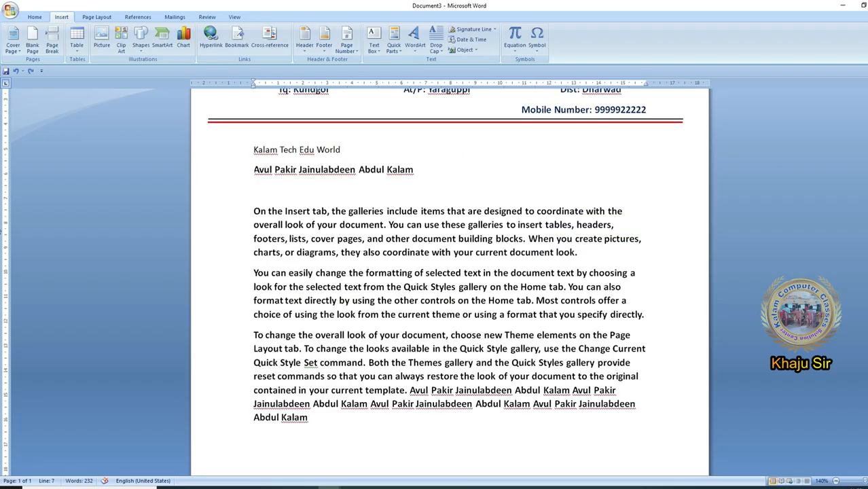
key("Return")
left_click(269, 169)
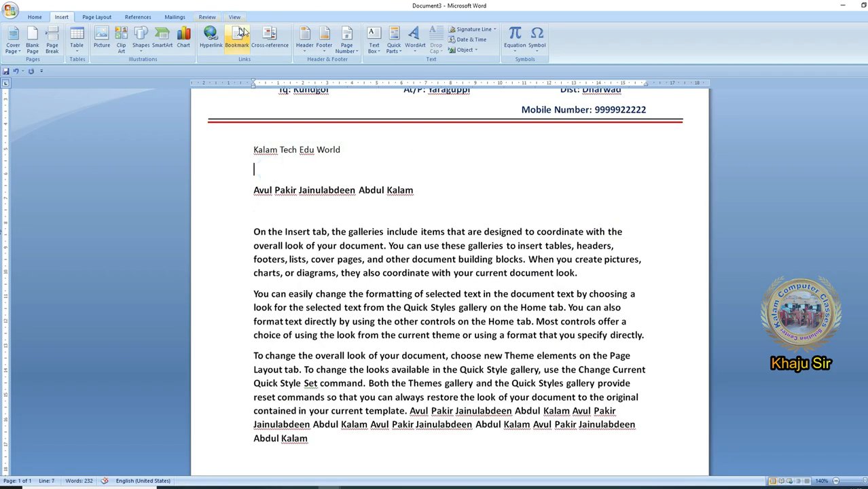
left_click(394, 46)
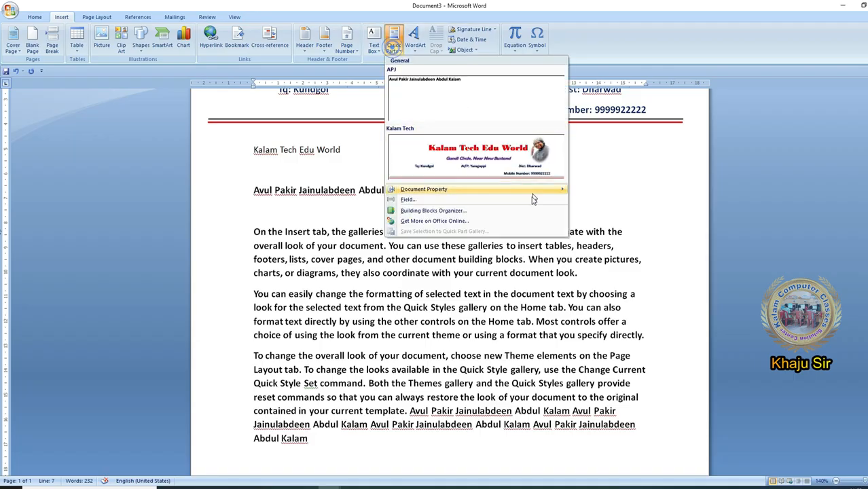
mouse_move(520, 189)
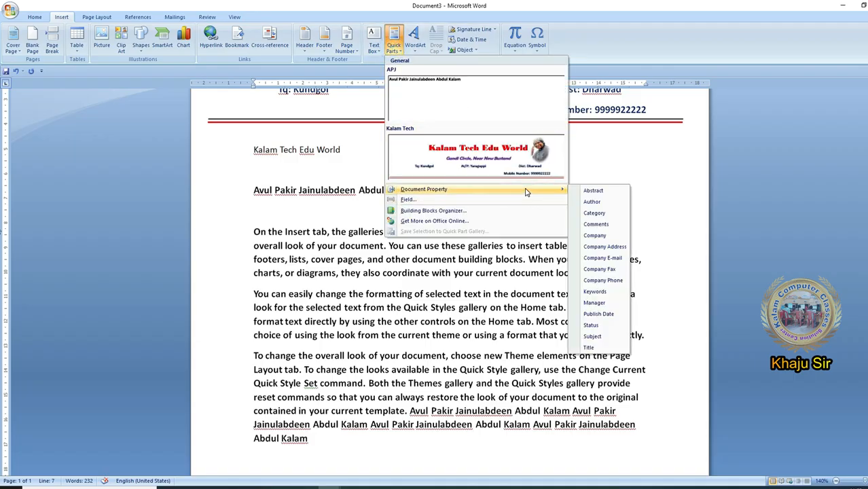
left_click(620, 264)
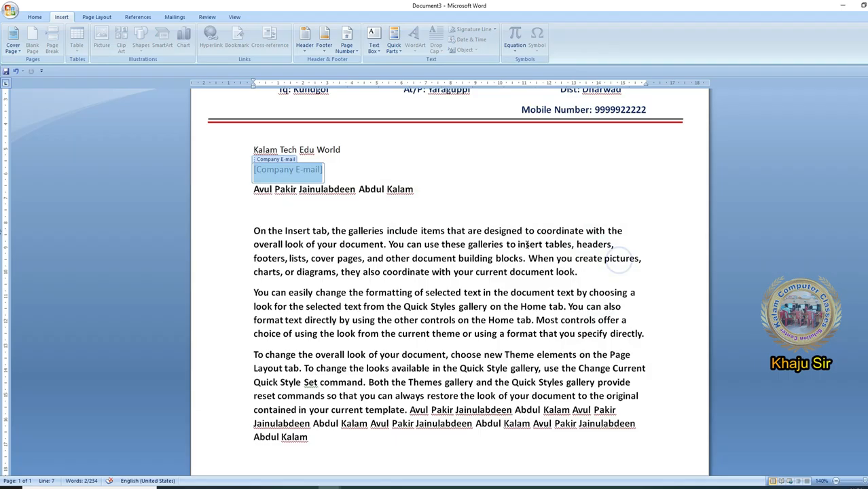
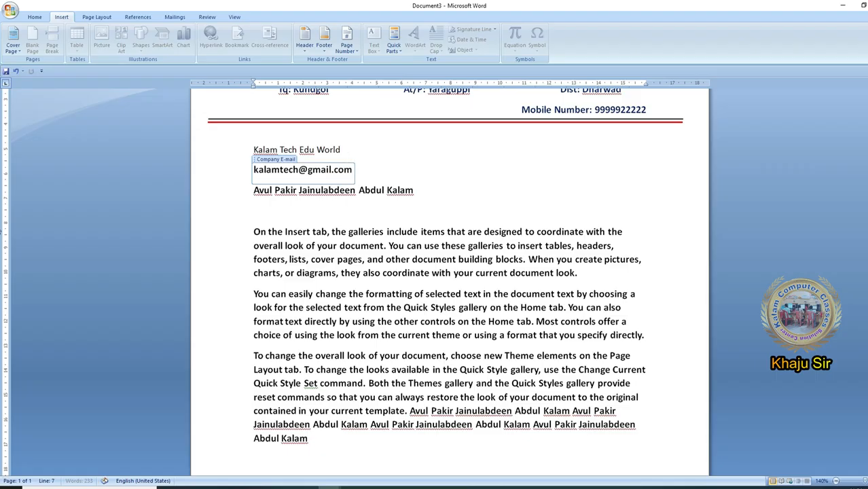
- Insert the Author document property on a new line below the last paragraph and replace its content with the author's name
left_click(458, 245)
scroll(457, 246, "down", 3)
left_click(310, 372)
left_click(399, 50)
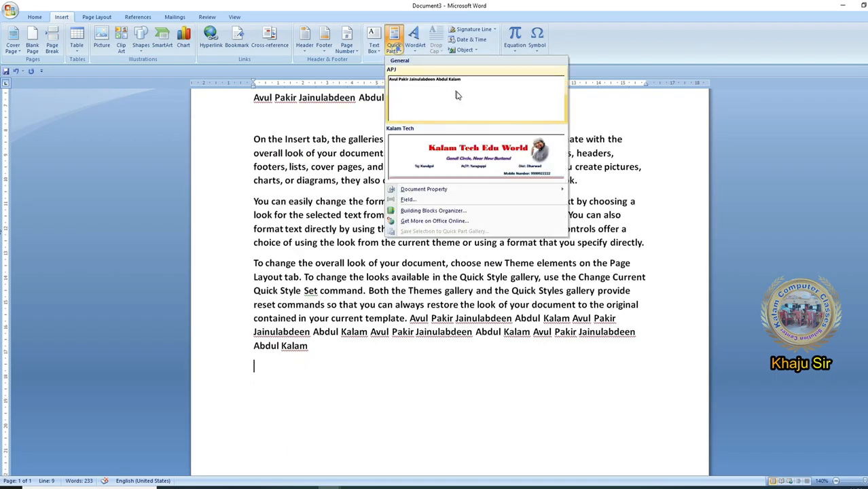
left_click(494, 189)
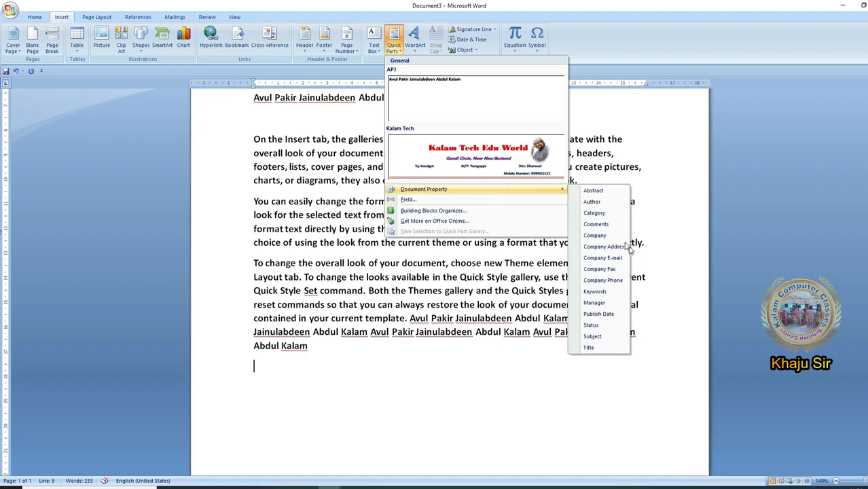
left_click(611, 202)
key("BackSpace")
key("BackSpace")
key("BackSpace")
key("BackSpace")
type("Sandeep")
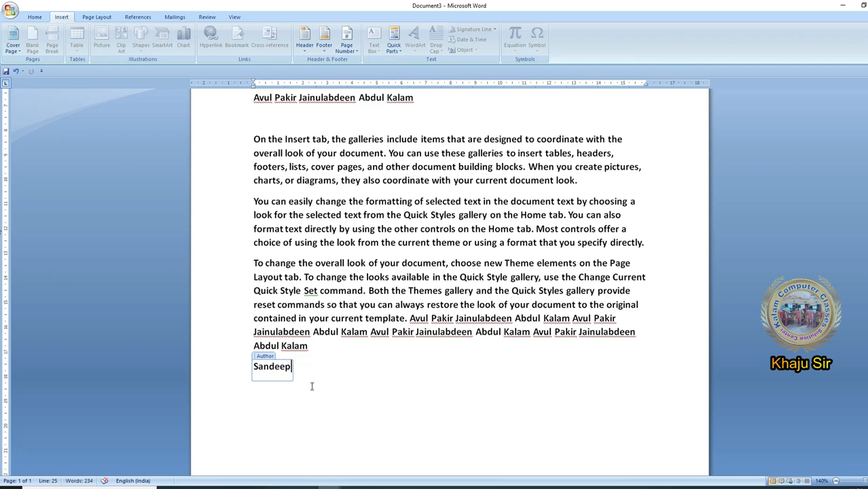
- Insert the Manager document property a few lines below the author's name and fill in the manager's name
double_click(262, 428)
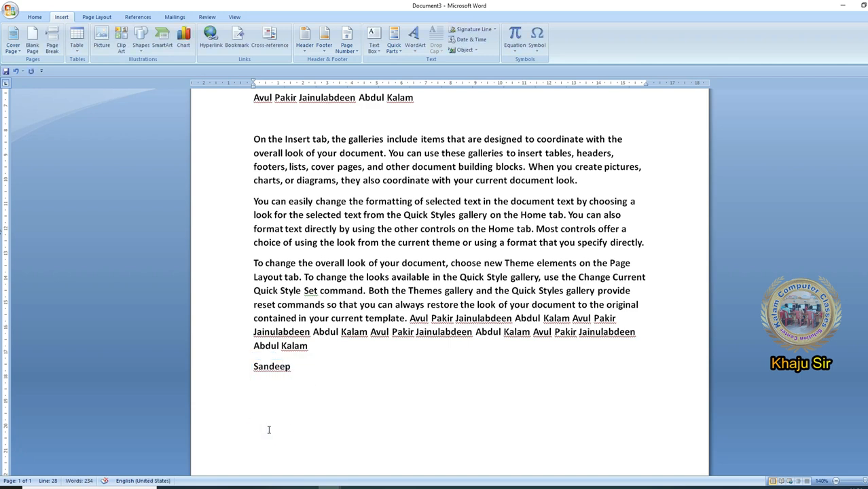
left_click(372, 39)
left_click(393, 41)
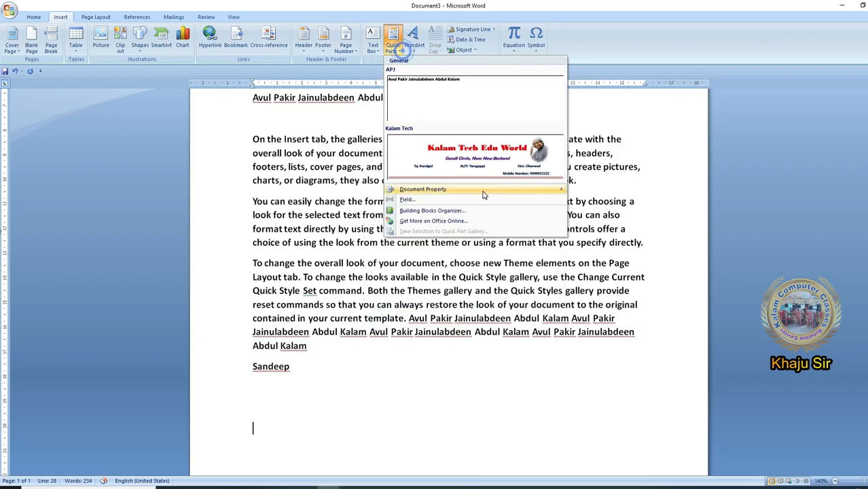
mouse_move(485, 190)
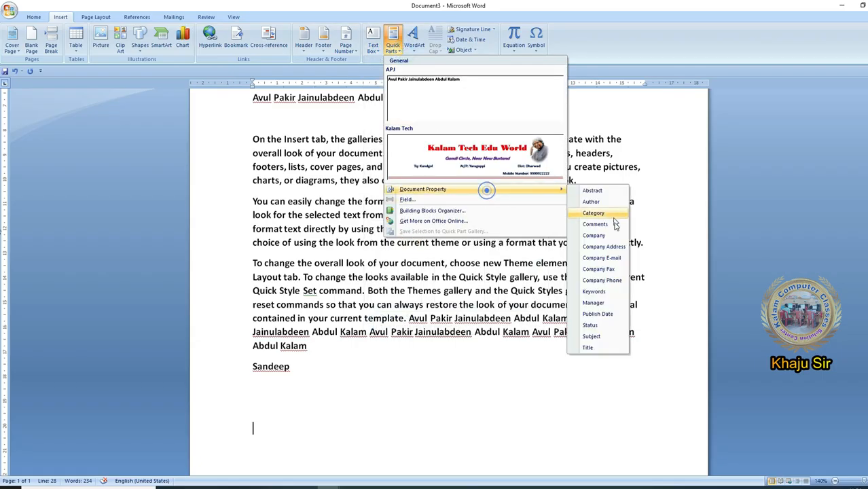
left_click(614, 304)
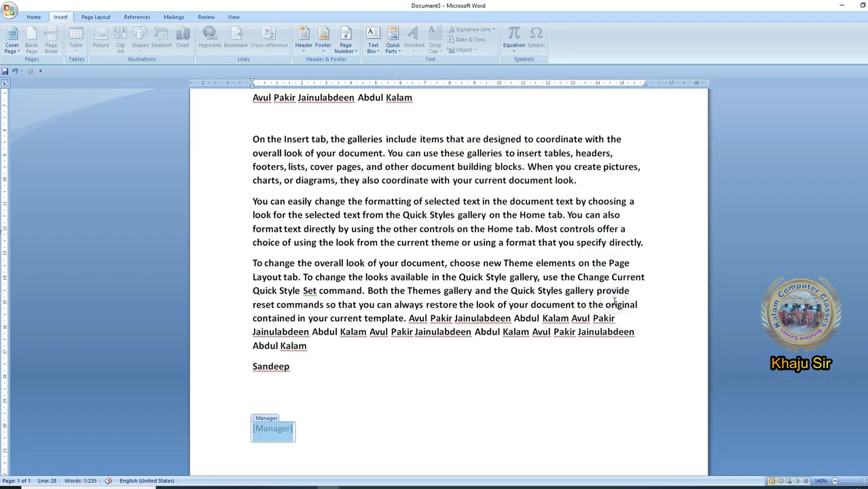
type("Suhan")
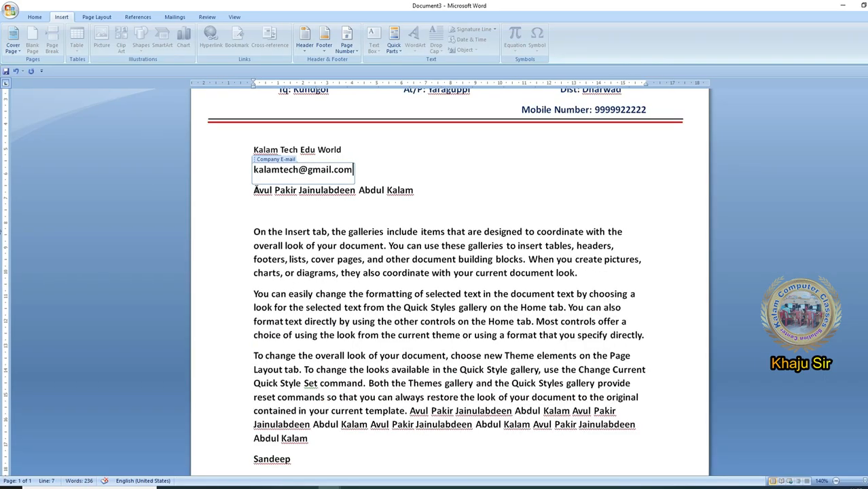
- Insert the Company Phone document property on a new line between the e-mail and full-name lines, and fill in the phone number
left_click(253, 190)
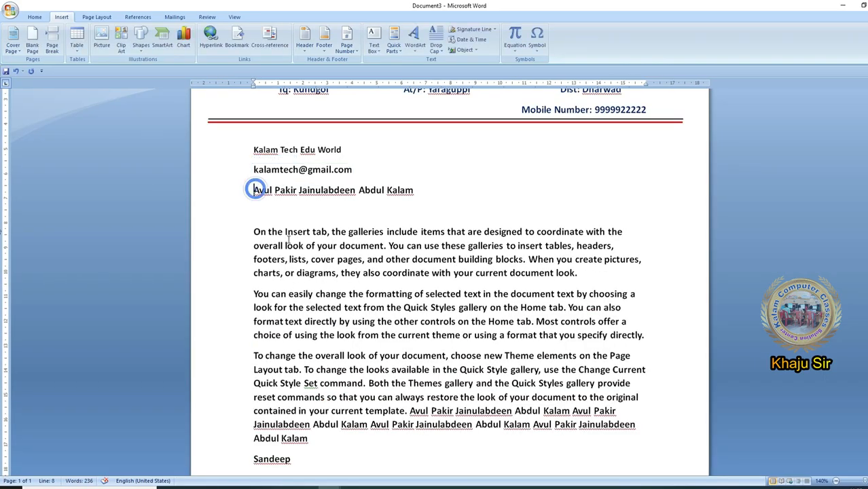
key("Return")
left_click(393, 41)
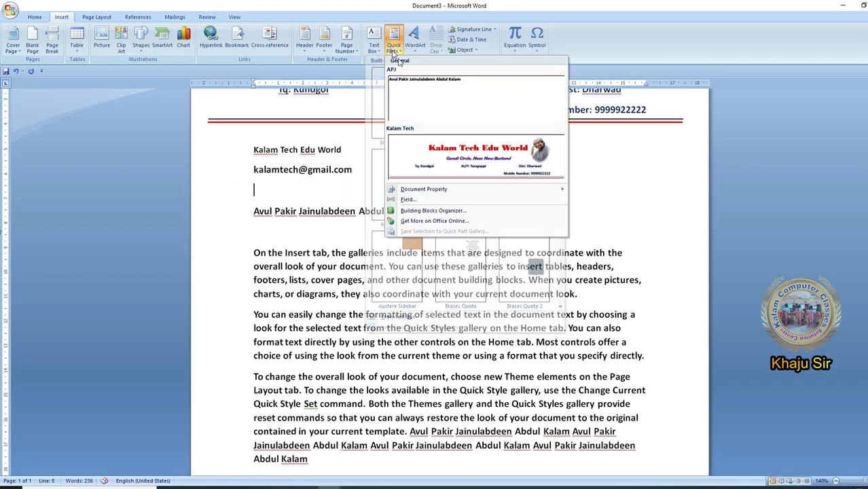
mouse_move(484, 190)
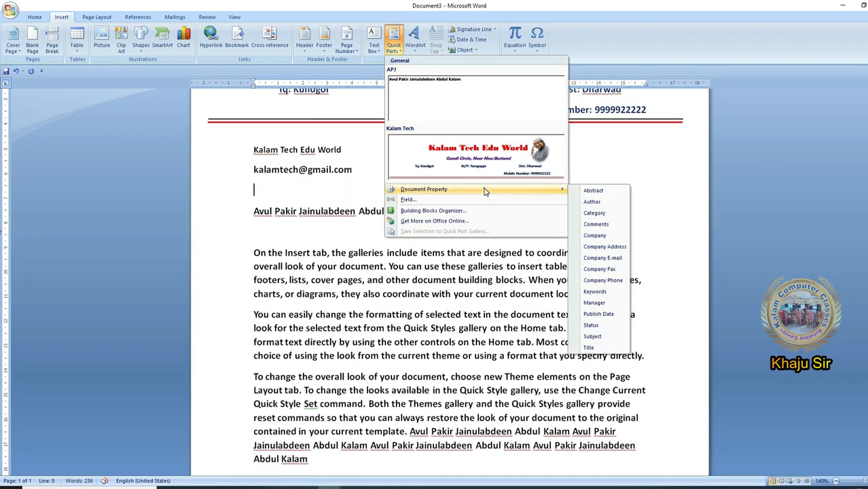
left_click(611, 279)
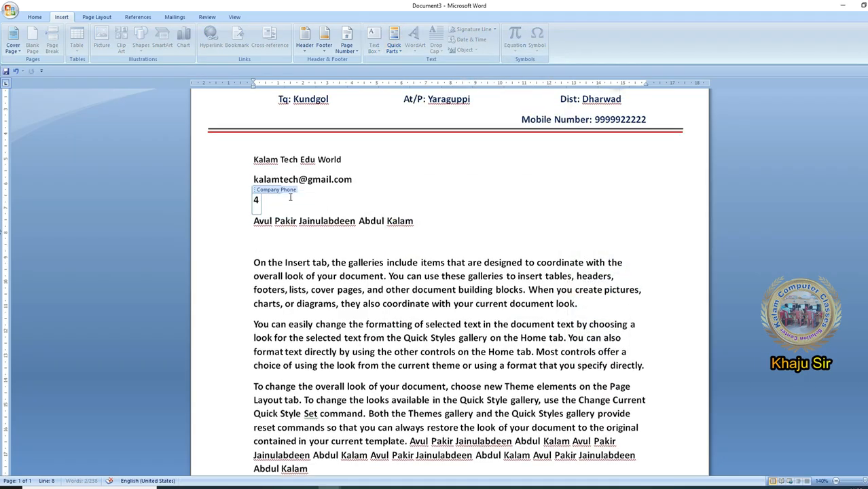
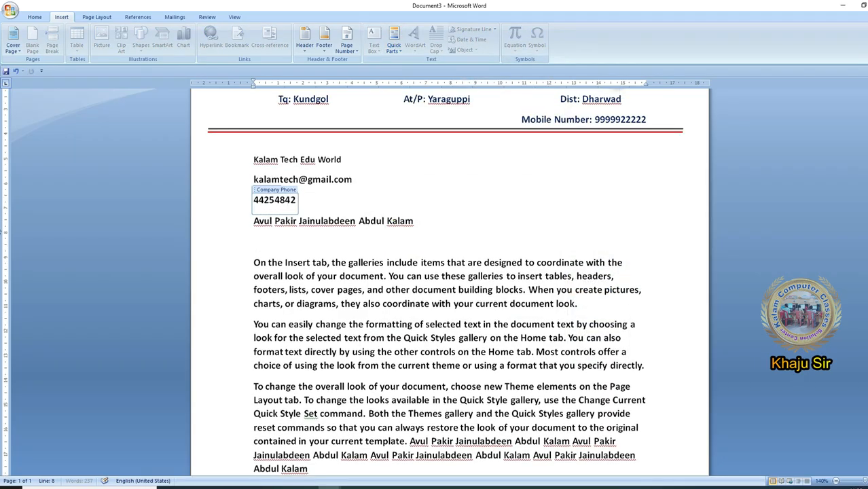
left_click(354, 238)
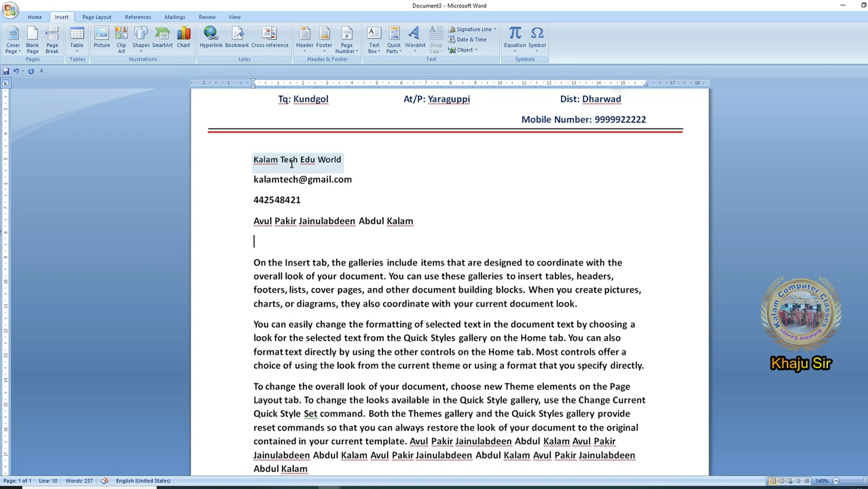
- Examine the inserted Company, Company E-mail, Company Phone, Author and Manager properties, and review the list of available document properties
left_click(288, 160)
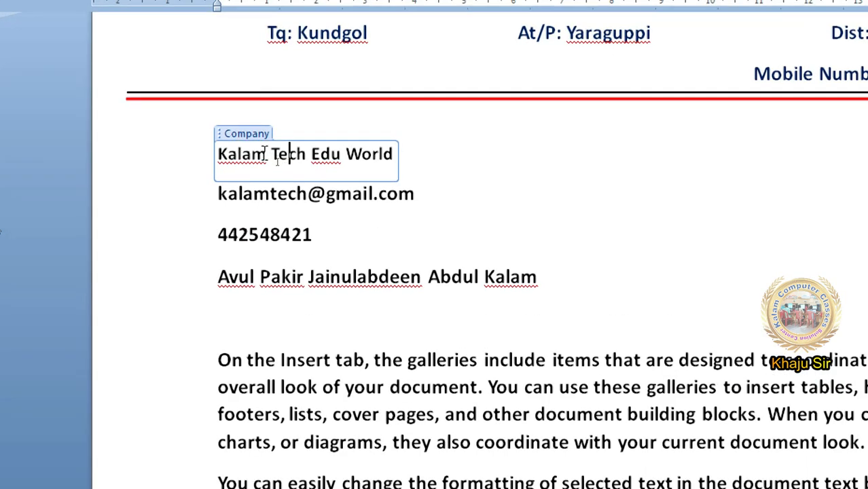
left_click(277, 195)
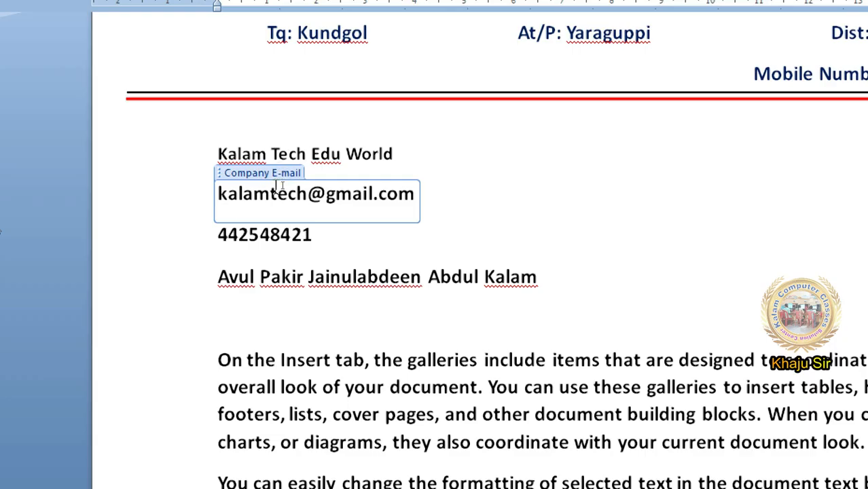
left_click(271, 235)
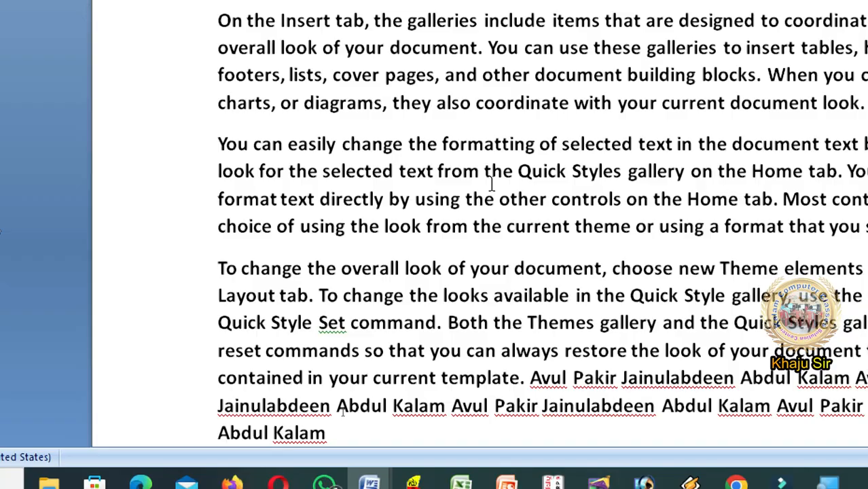
scroll(357, 251, "down", 4)
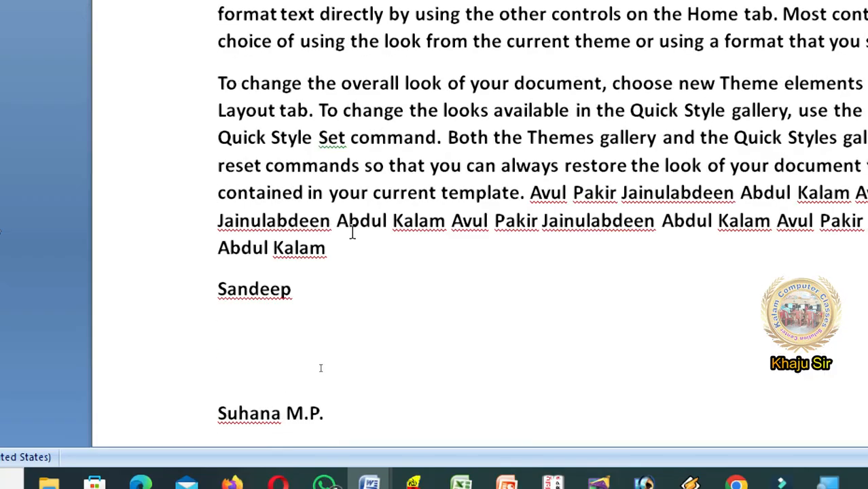
left_click(269, 184)
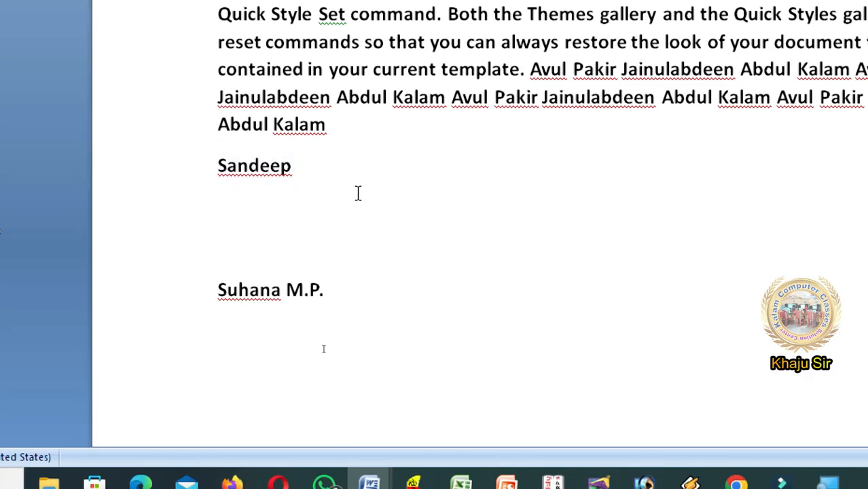
left_click(248, 170)
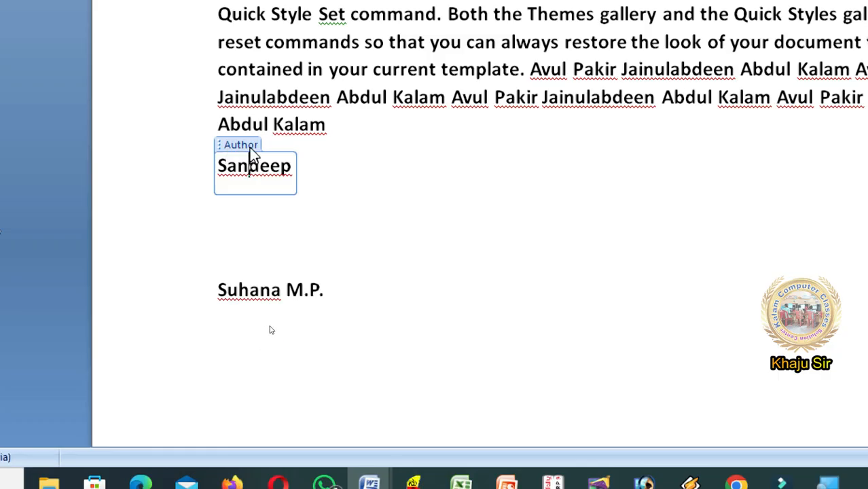
left_click(237, 285)
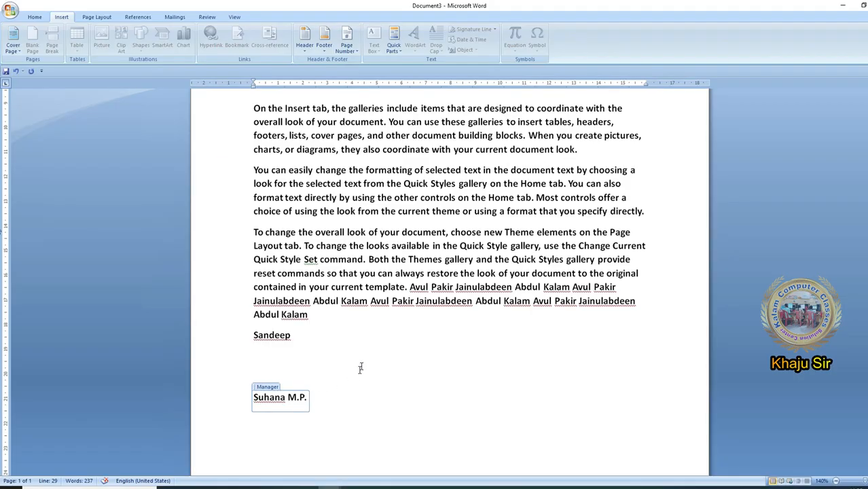
left_click(394, 42)
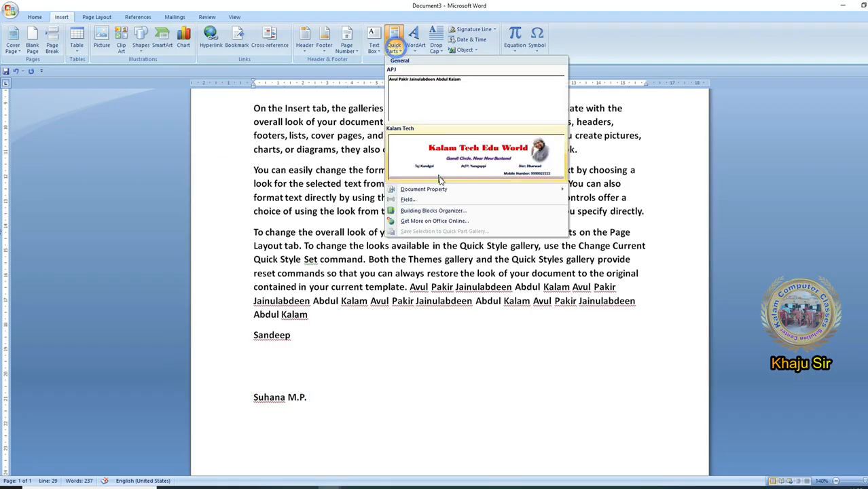
mouse_move(533, 195)
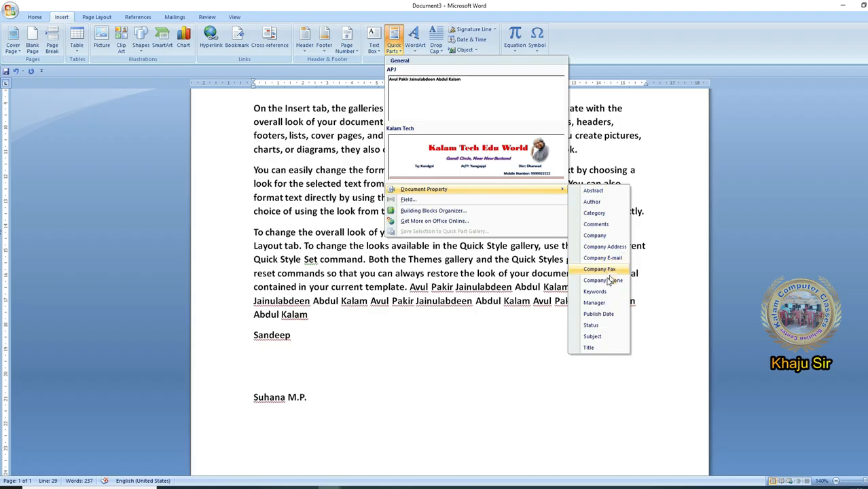
left_click(377, 364)
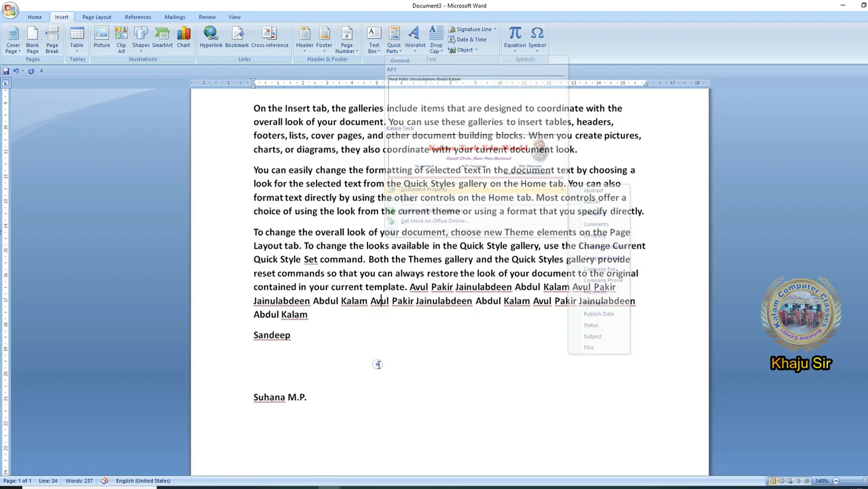
- Review the fields offered in the Date and Time and Document Information categories without inserting one
left_click(394, 44)
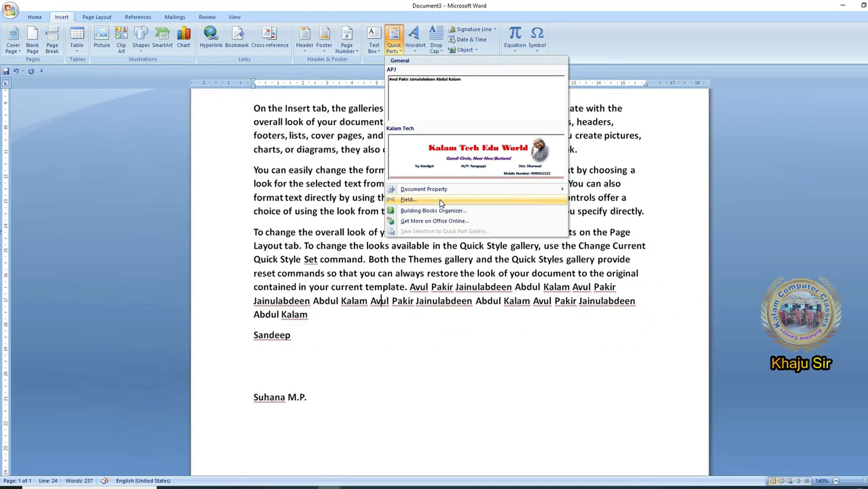
left_click(440, 201)
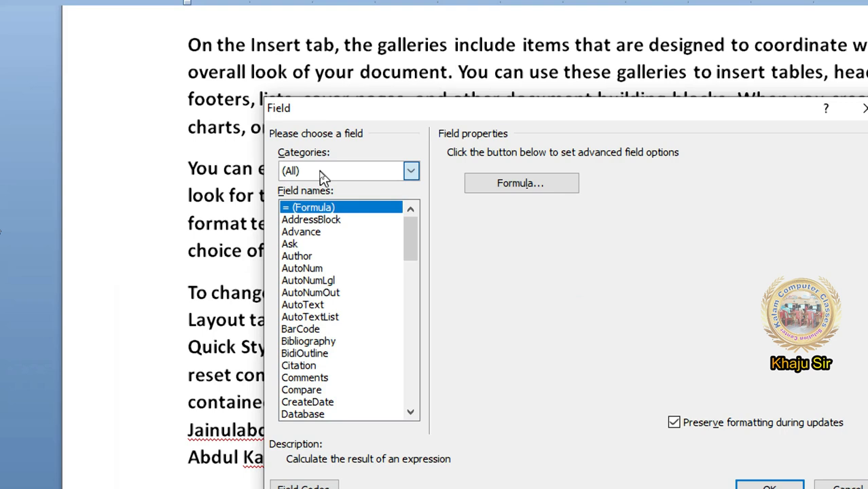
left_click(321, 174)
left_click(339, 199)
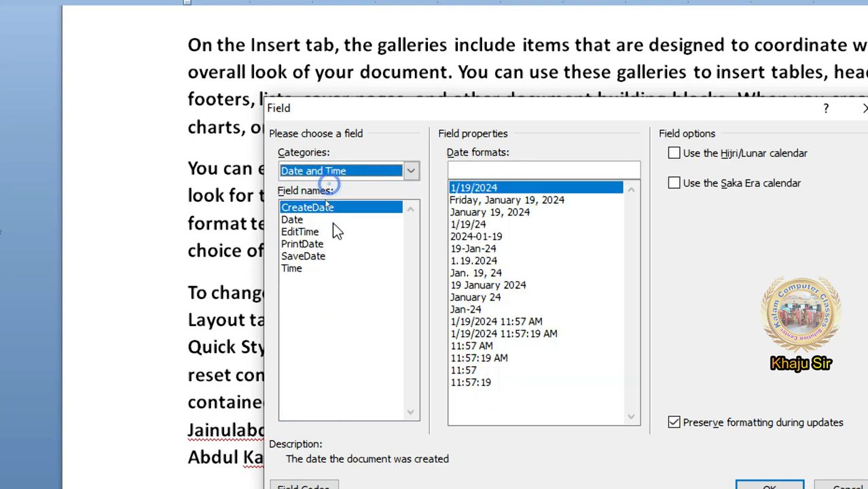
left_click(321, 174)
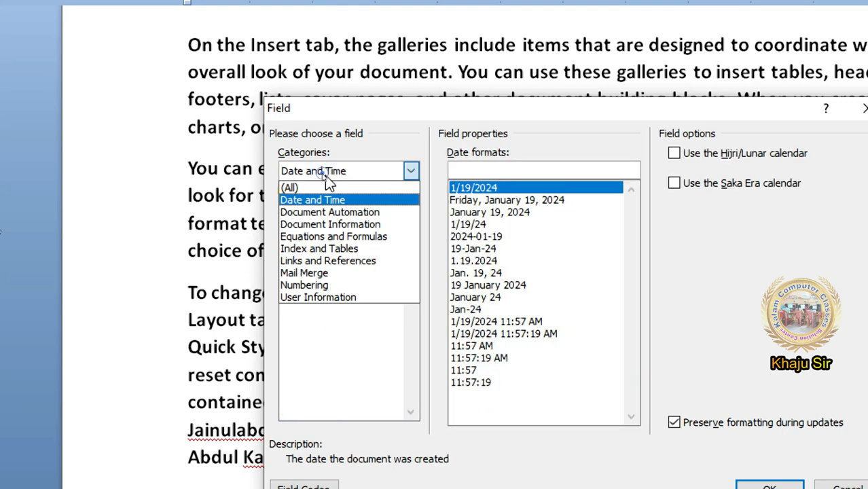
left_click(351, 226)
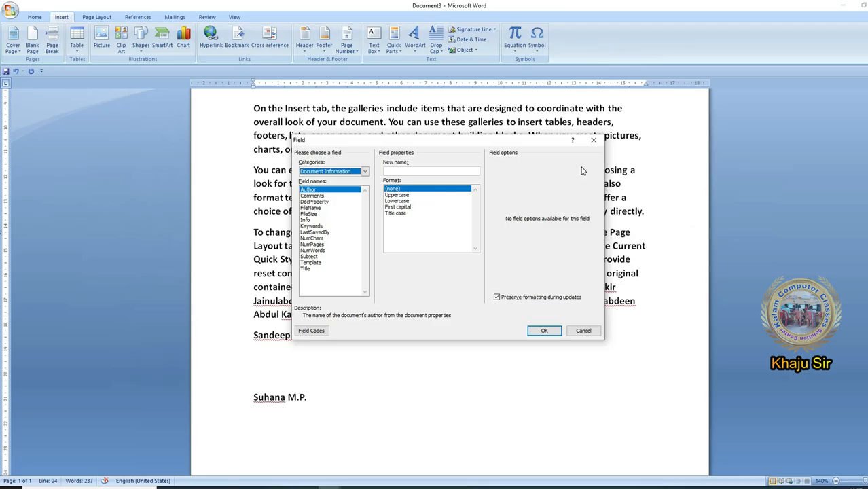
left_click(592, 140)
- Open the recent document Kalam Tech Edu World and go to its Document Information page
left_click(6, 10)
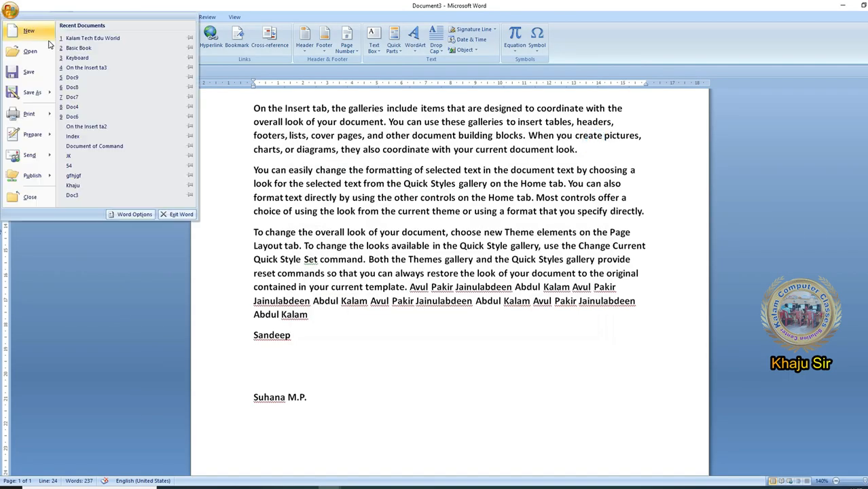
left_click(96, 39)
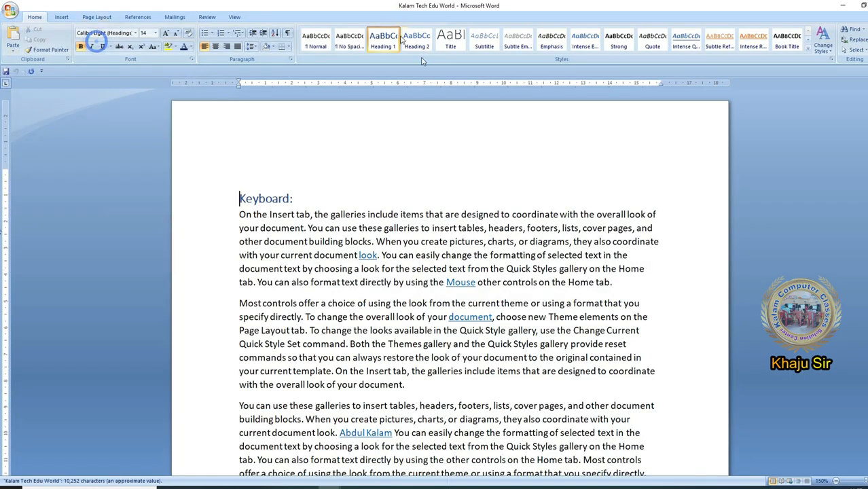
scroll(389, 326, "down", 20)
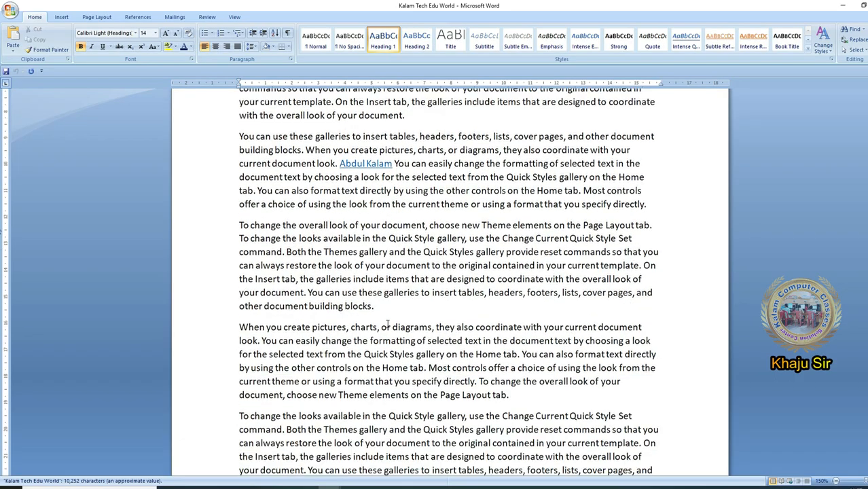
scroll(389, 324, "down", 20)
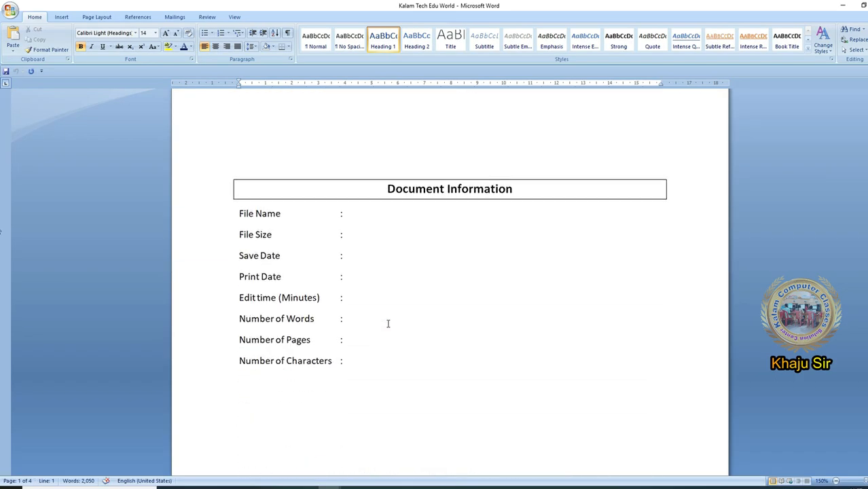
- Make the Document Information labels from File Name to Number of Characters bold, including their colons
left_click(341, 182)
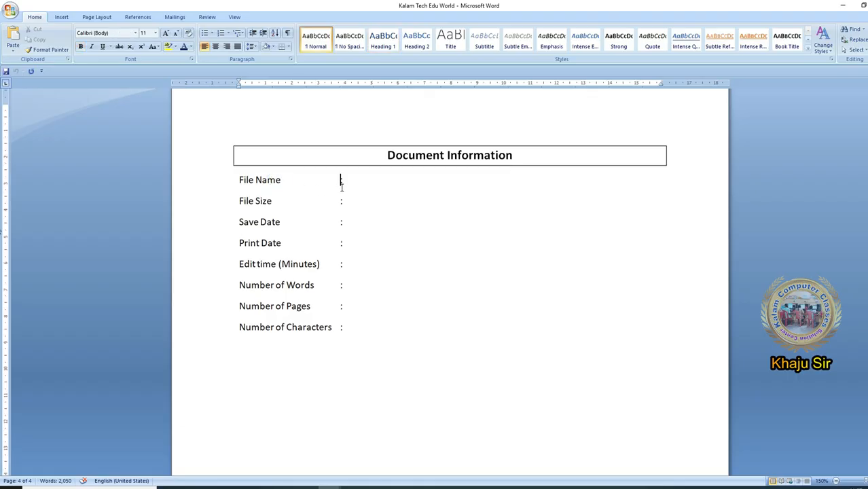
left_click(278, 270)
left_click_drag(236, 181, 357, 320)
key("ctrl+b")
left_click(341, 199)
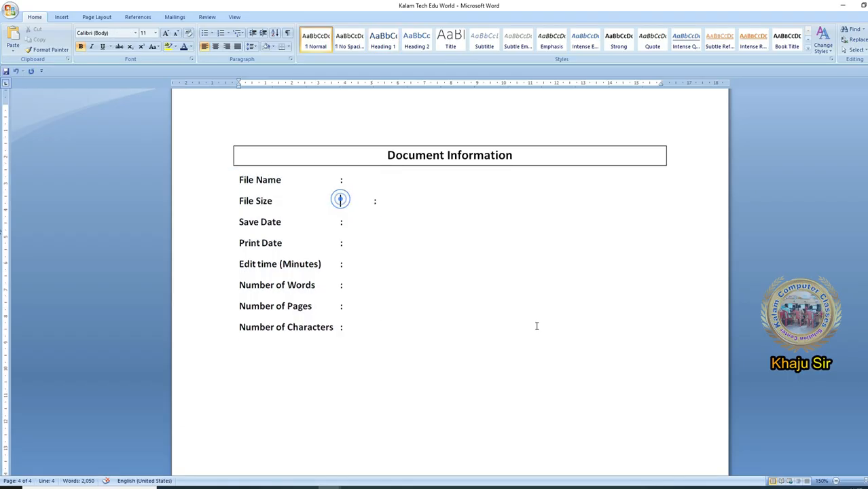
key("Delete")
- Insert the FileName field from the Document Information category on the File Name line, using the Title case format
left_click(61, 16)
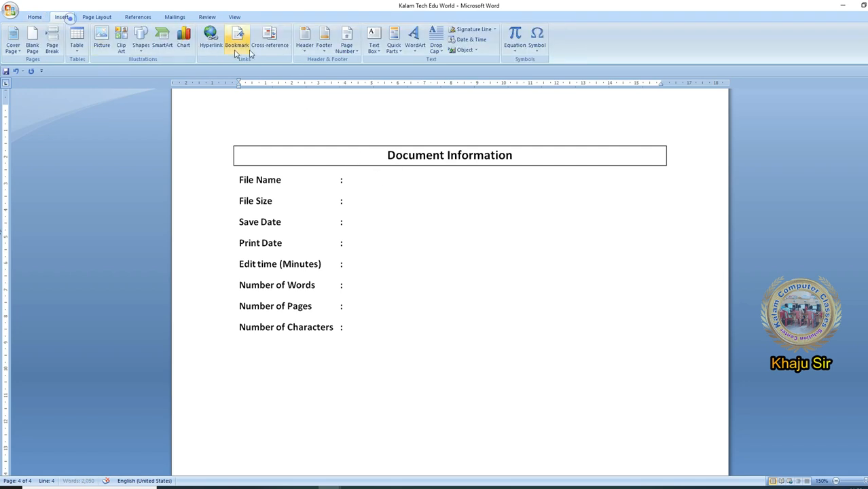
left_click(393, 42)
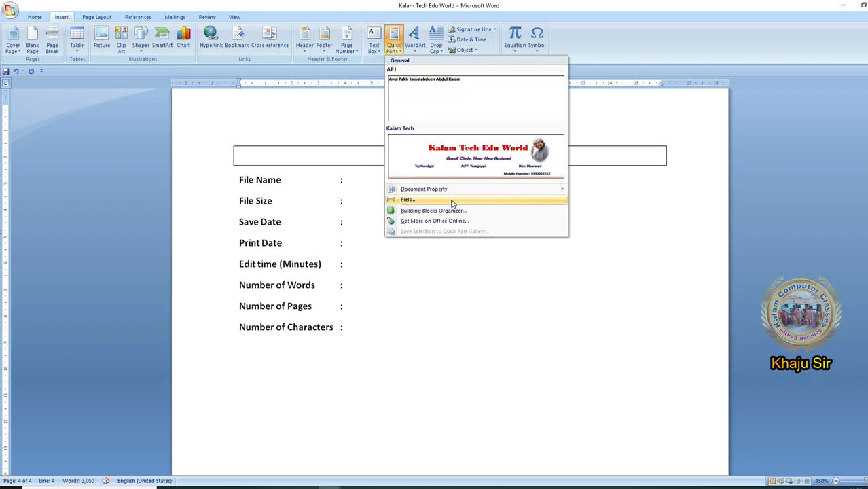
left_click(451, 201)
left_click(323, 172)
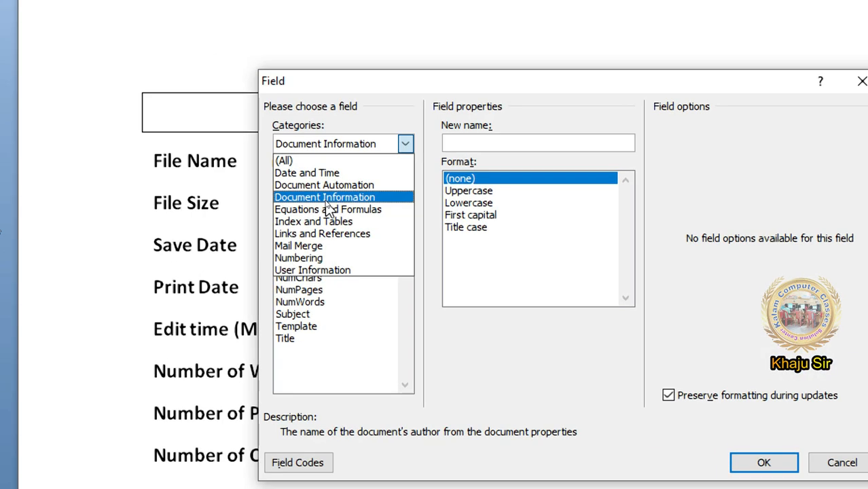
left_click(326, 199)
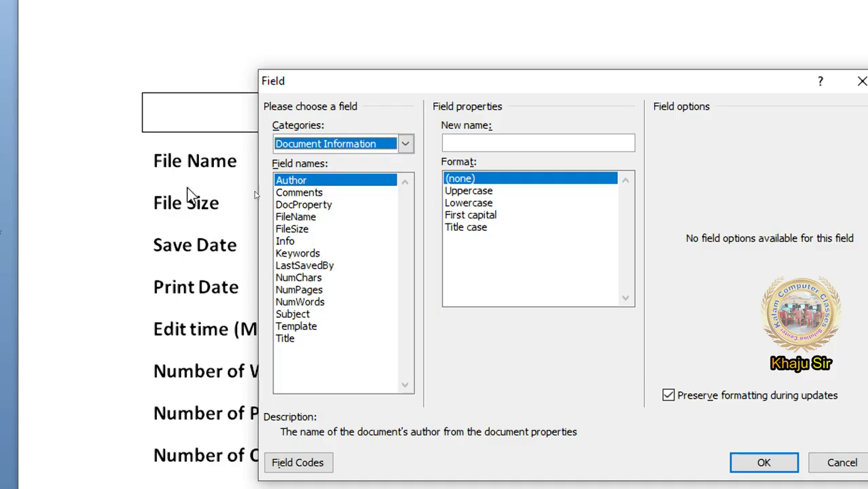
left_click(300, 216)
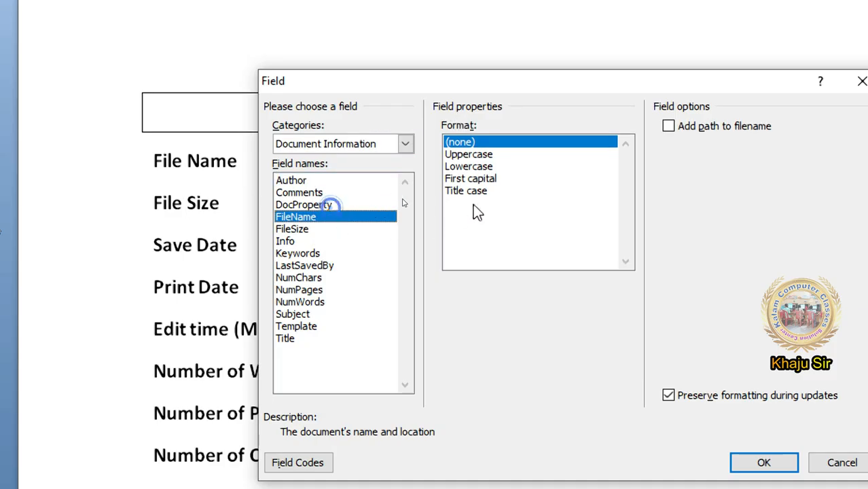
left_click(484, 154)
left_click(485, 167)
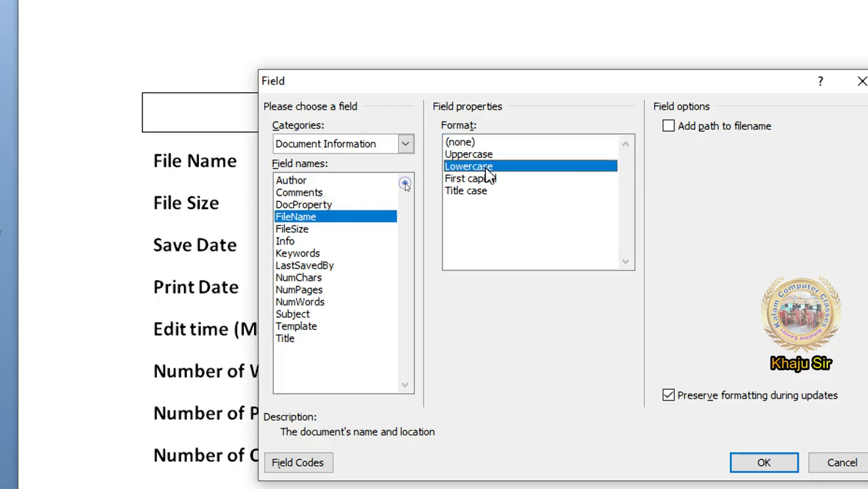
left_click(489, 178)
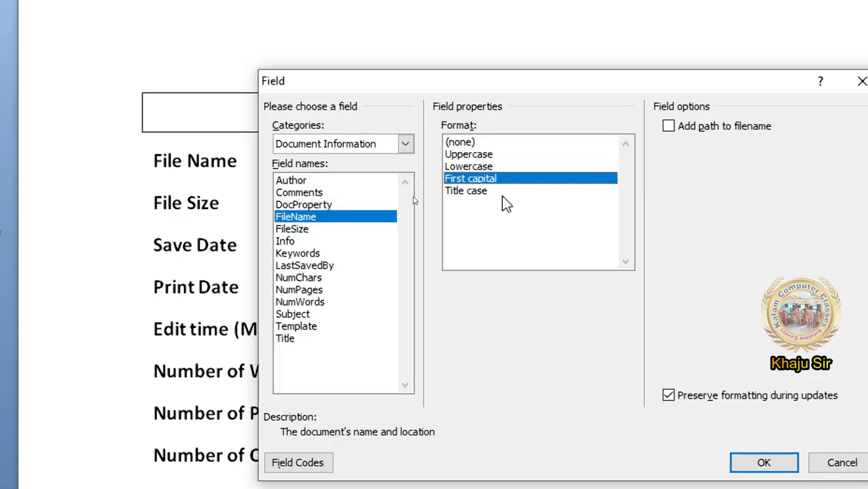
left_click(501, 192)
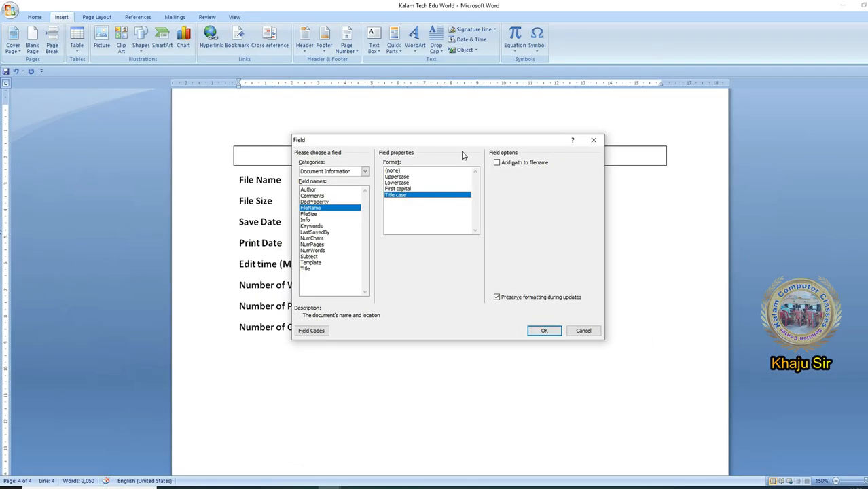
left_click_drag(459, 141, 449, 277)
left_click(370, 183)
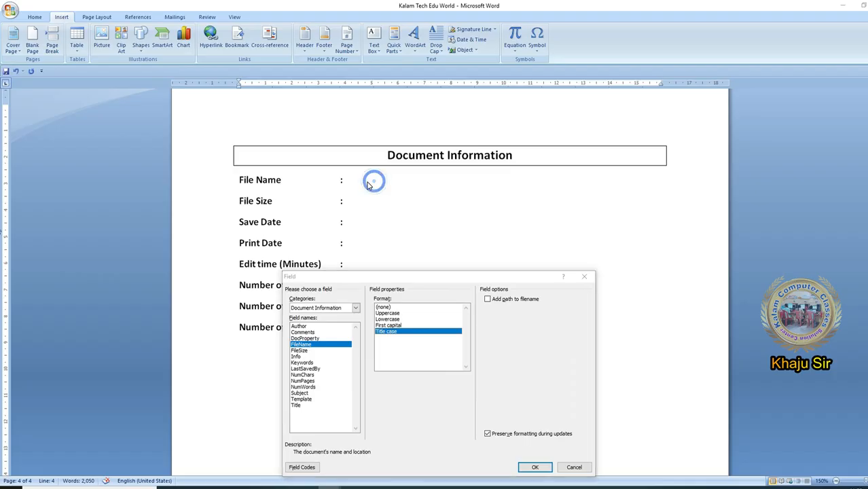
left_click(534, 467)
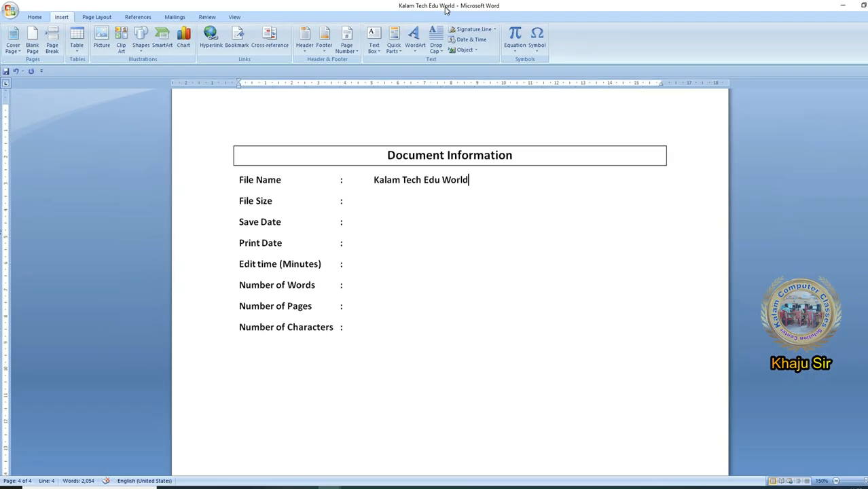
- Insert the FileSize field on the File Size line in the 1, 2, 3 format, leaving the kilobytes and megabytes options off
left_click(375, 200)
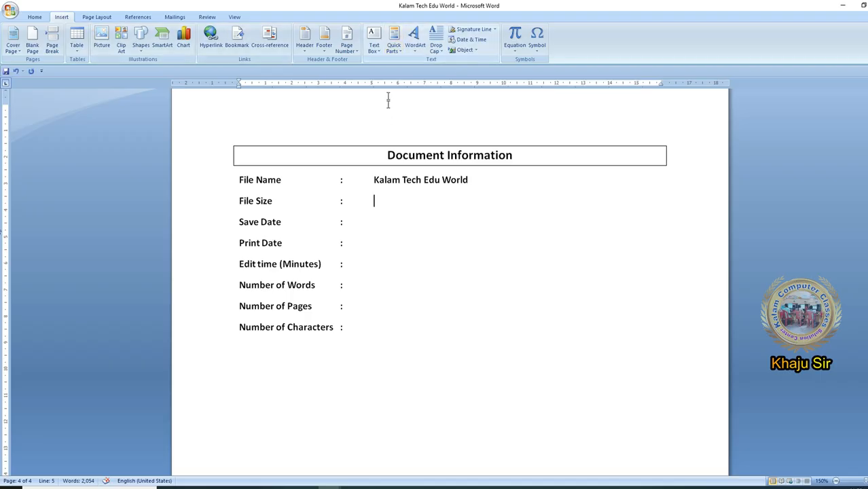
left_click(393, 45)
left_click(433, 196)
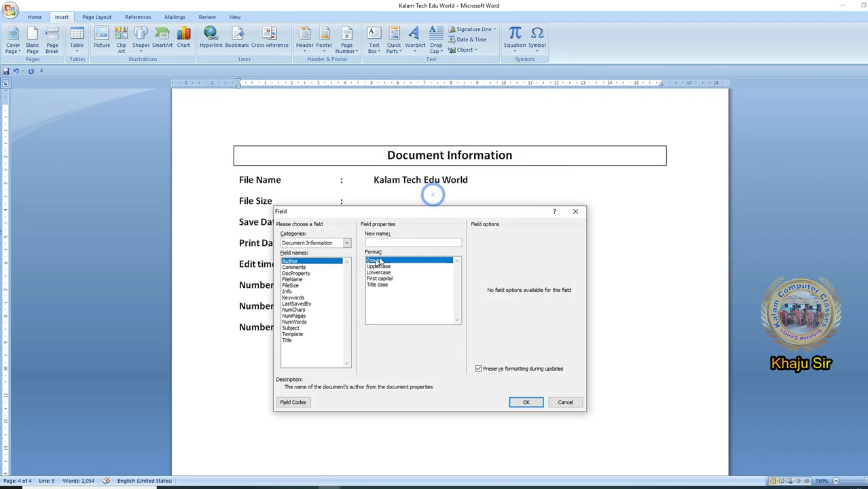
left_click(303, 286)
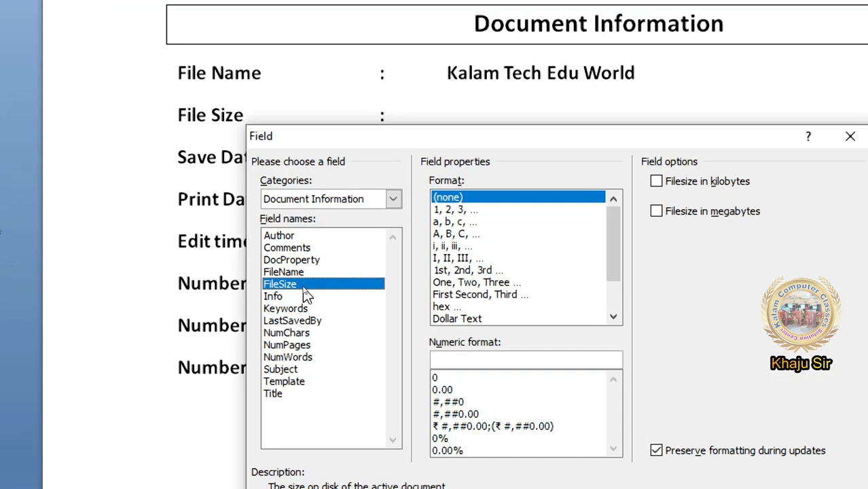
left_click(462, 211)
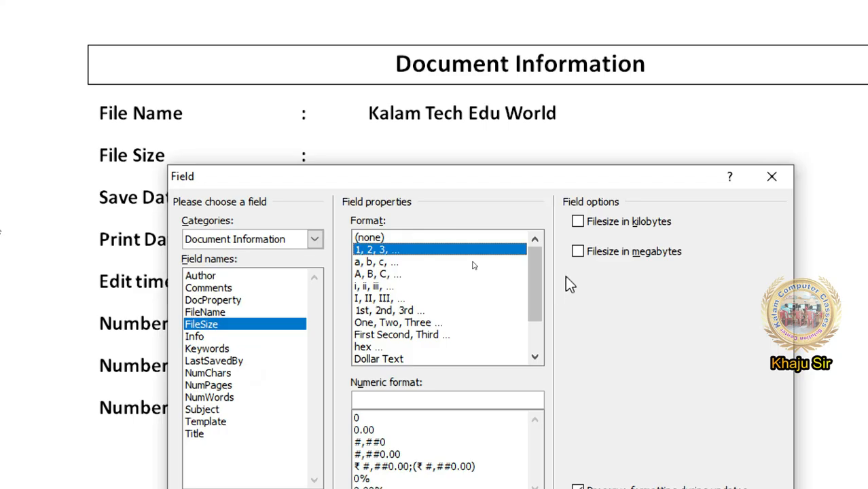
left_click(590, 221)
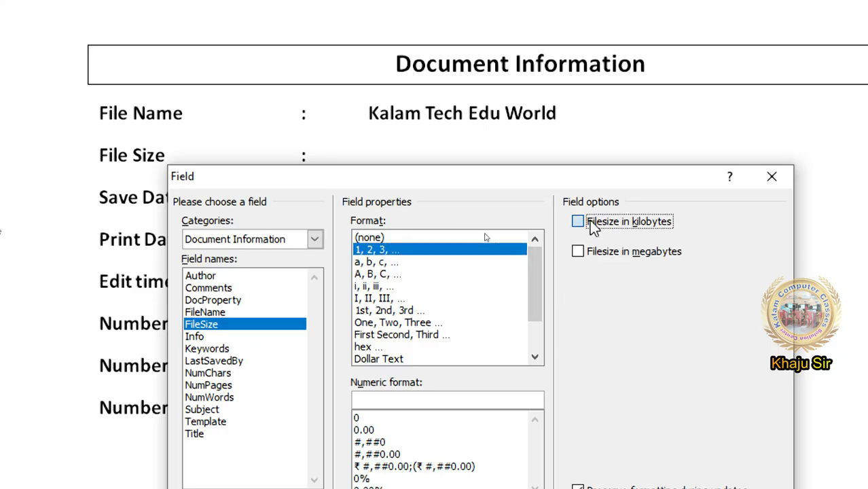
left_click(620, 251)
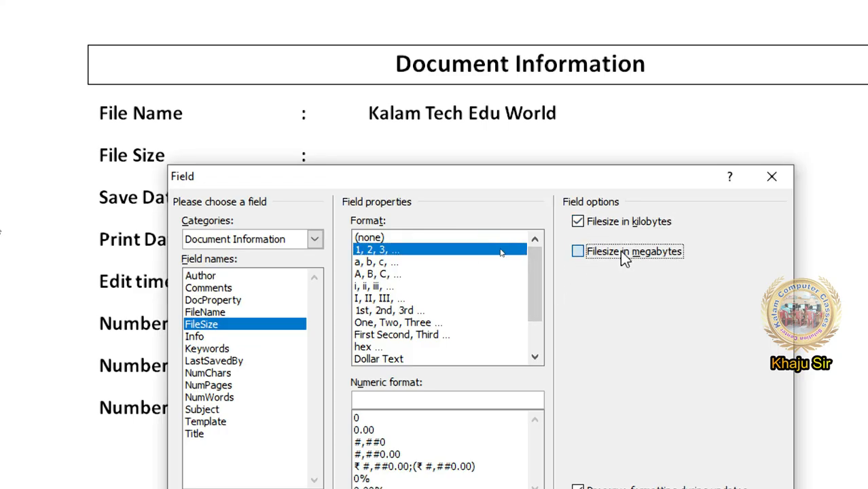
left_click(591, 223)
left_click(592, 252)
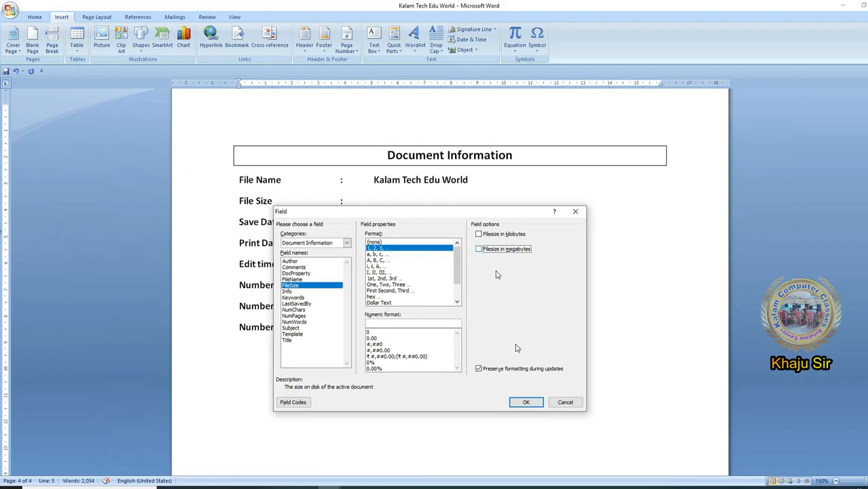
left_click(524, 402)
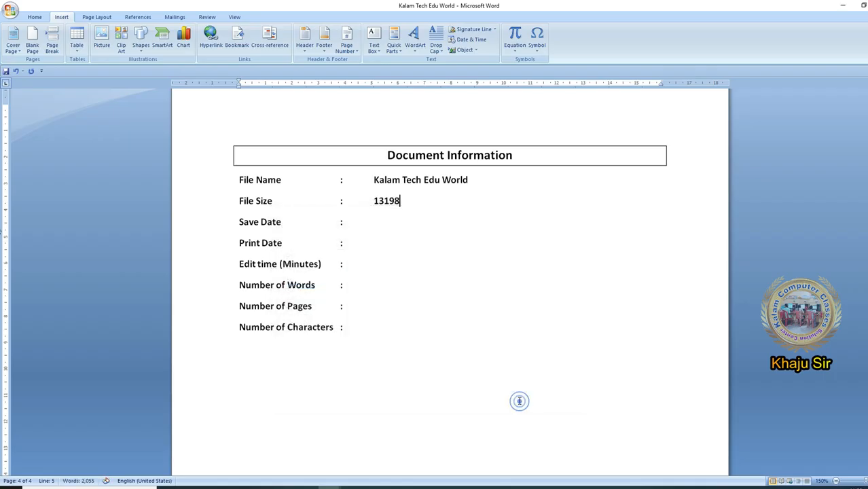
- Insert an Info field with the SaveDate category on the Save Date line
left_click(404, 203)
left_click(389, 227)
left_click(393, 42)
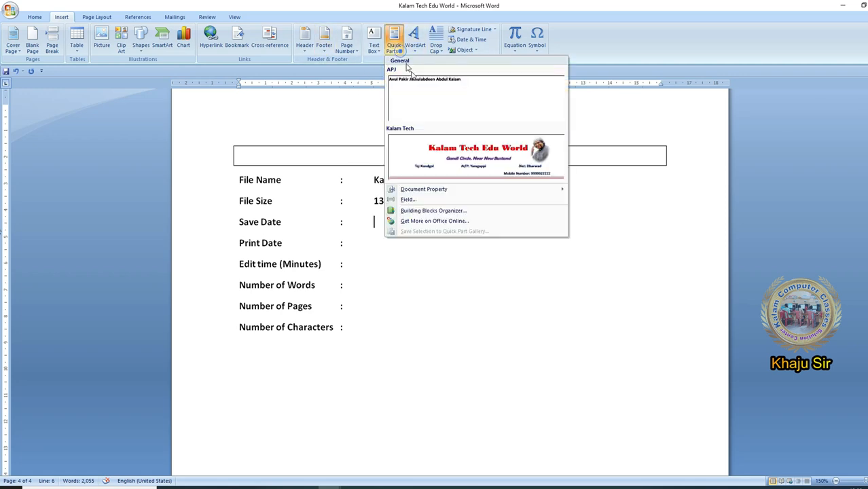
left_click(461, 200)
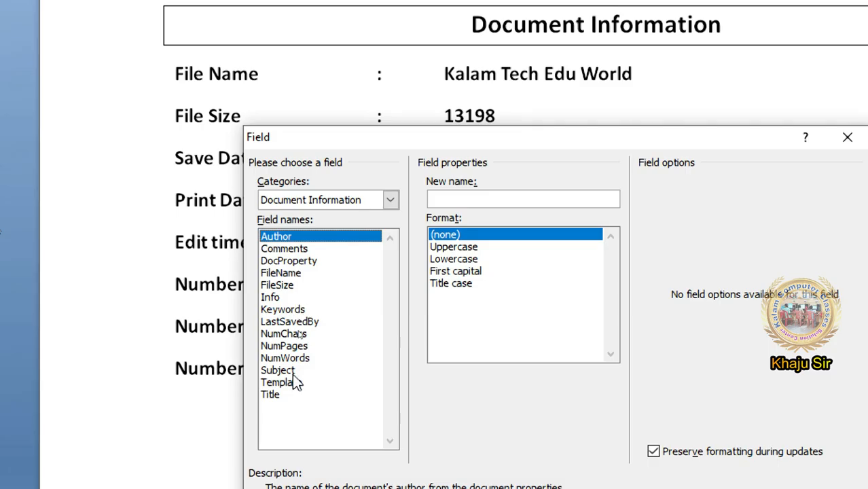
left_click(290, 298)
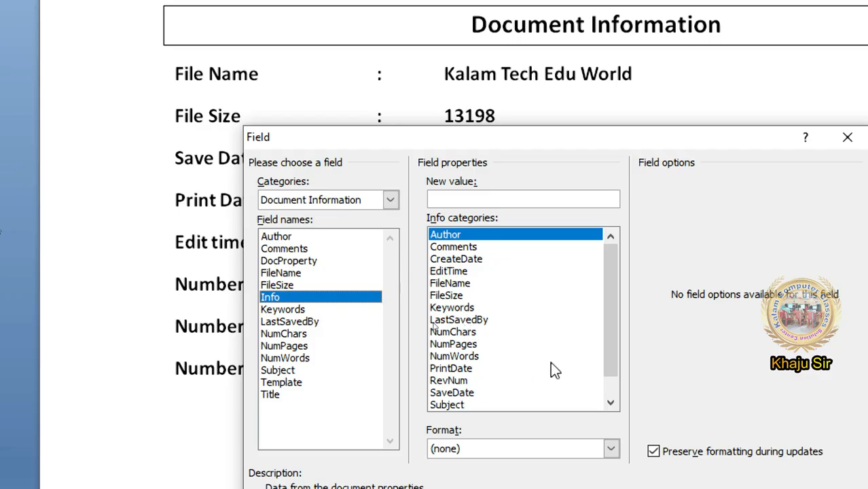
scroll(552, 364, "down", 1)
left_click(504, 369)
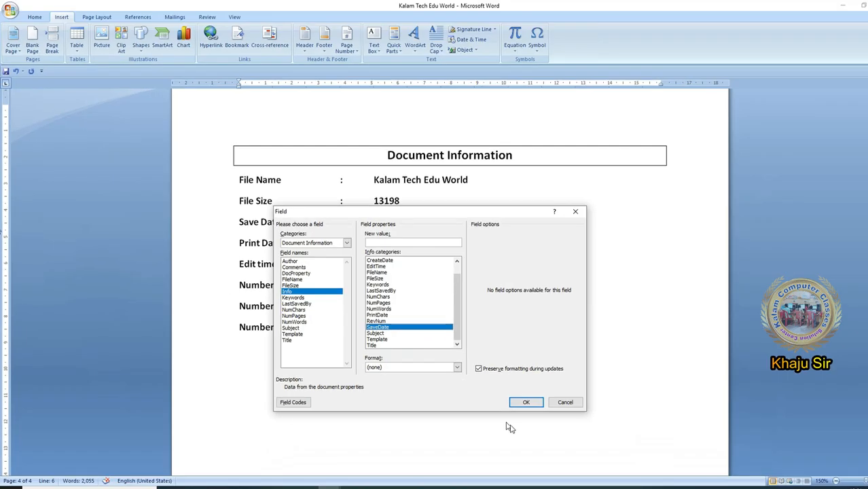
left_click(525, 405)
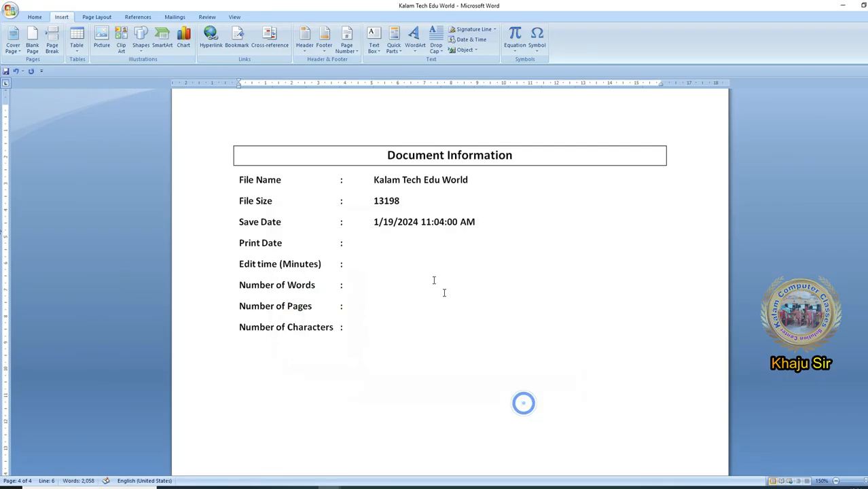
- Insert an Info field with the PrintDate category on the Print Date line
left_click(383, 246)
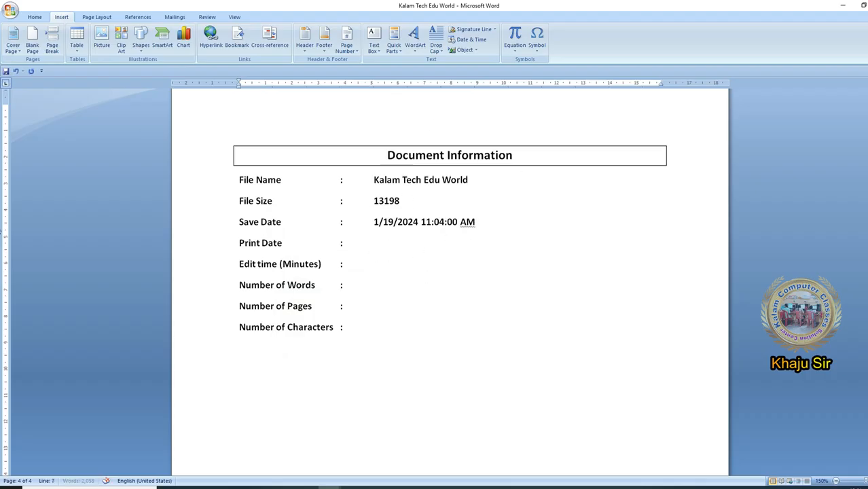
left_click(394, 40)
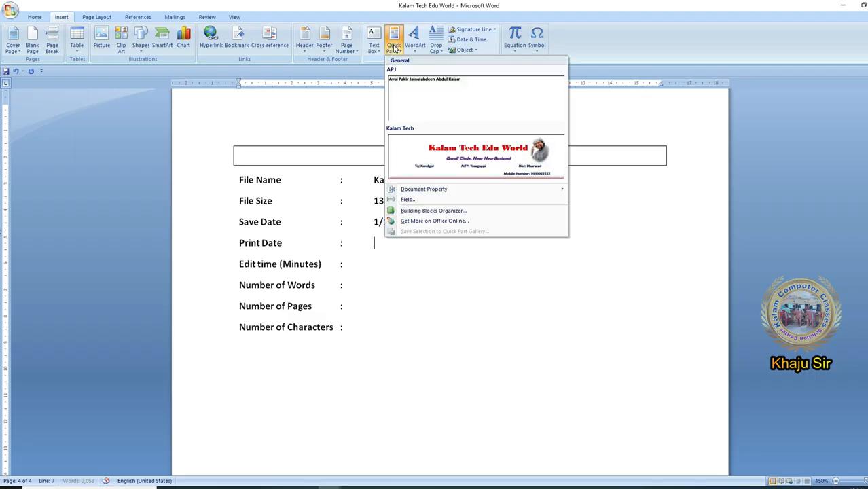
left_click(440, 200)
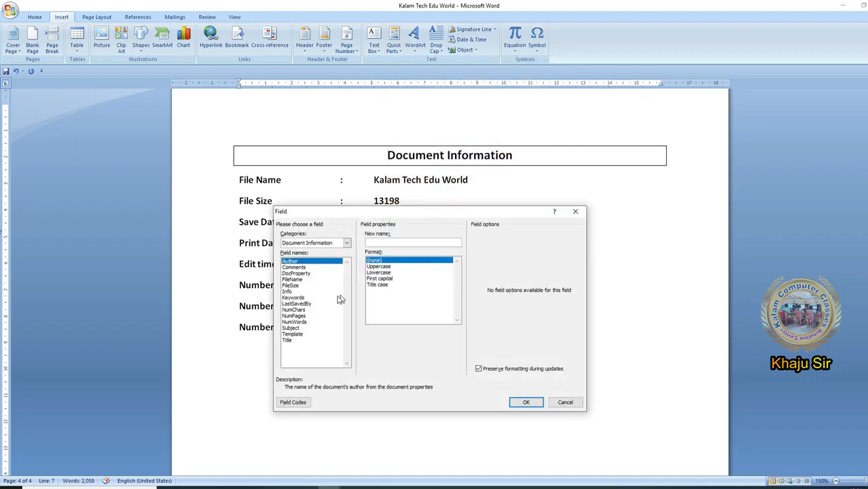
left_click(298, 292)
left_click(387, 321)
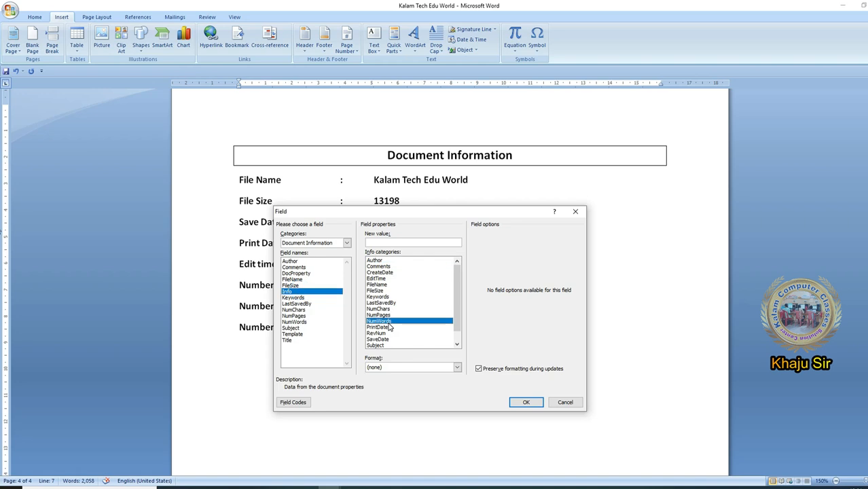
scroll(390, 333, "down", 1)
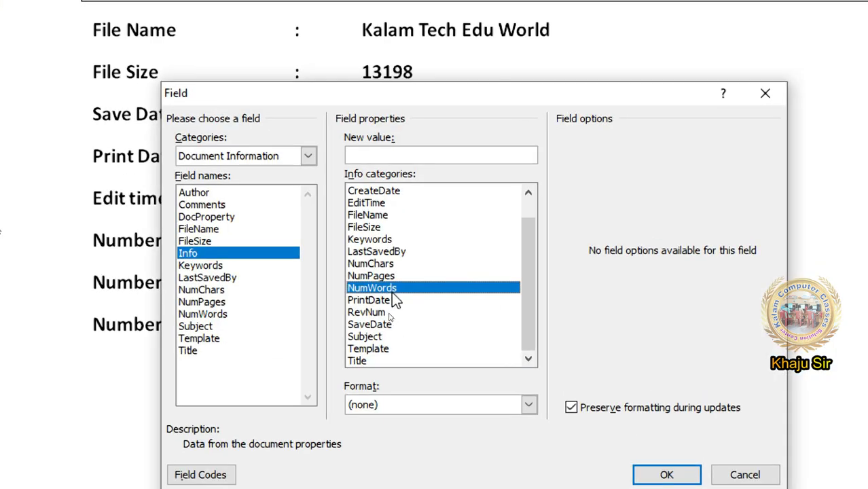
left_click(391, 299)
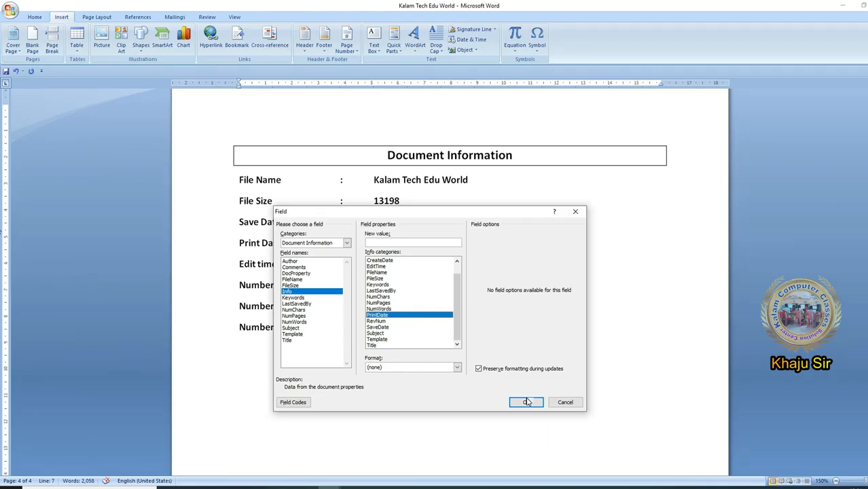
left_click(527, 402)
- Insert an Info field with the EditTime category on the Edit time (Minutes) line
left_click(394, 42)
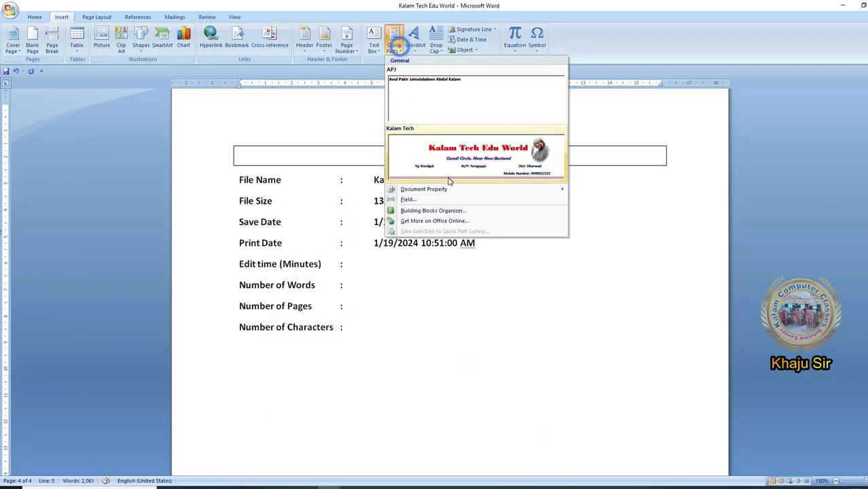
left_click(443, 198)
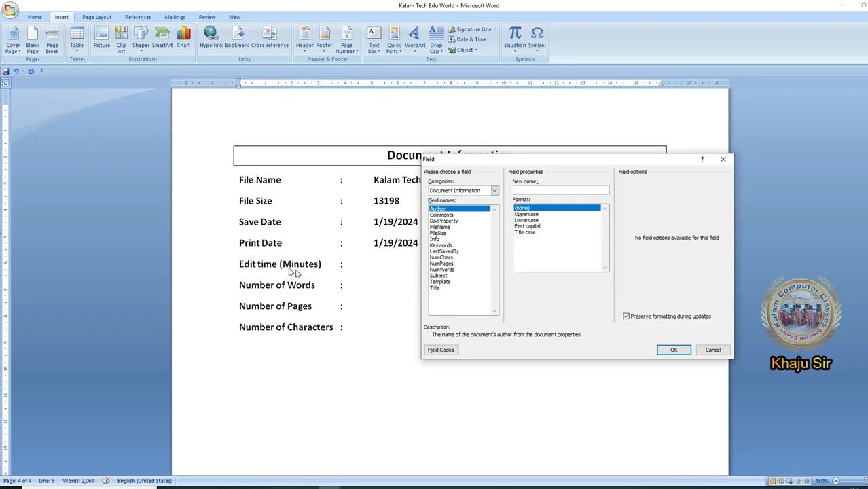
left_click(435, 239)
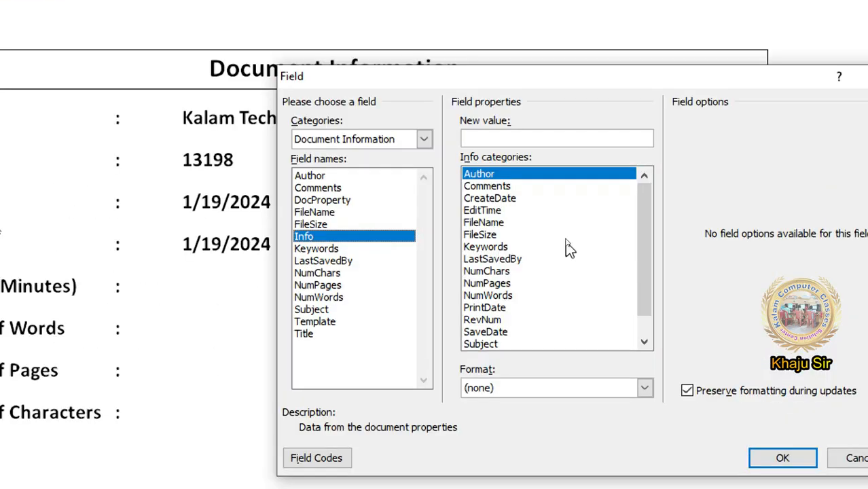
left_click(484, 210)
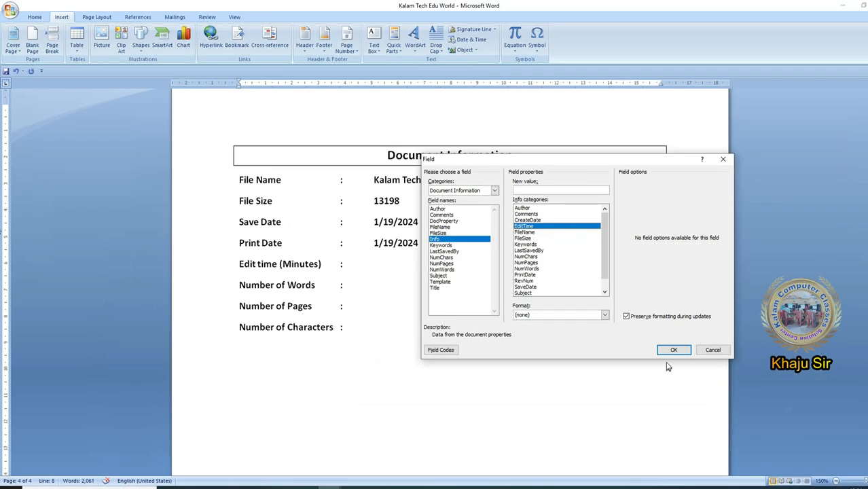
left_click(672, 349)
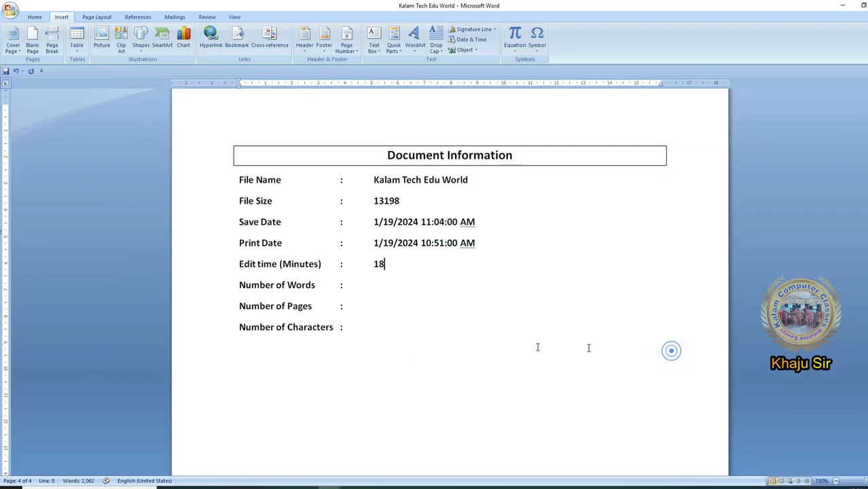
- Insert the NumWords field on the Number of Words line with no special format
left_click(383, 283)
left_click(400, 51)
left_click(369, 282)
left_click(394, 45)
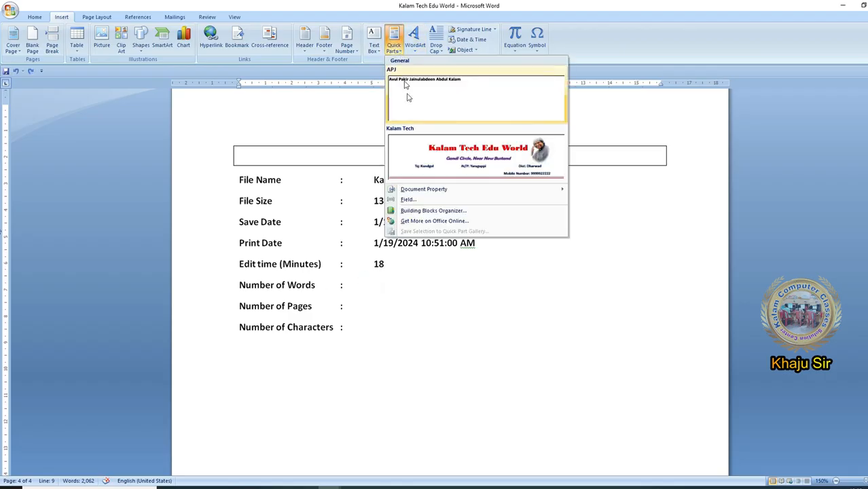
left_click(418, 200)
left_click(445, 269)
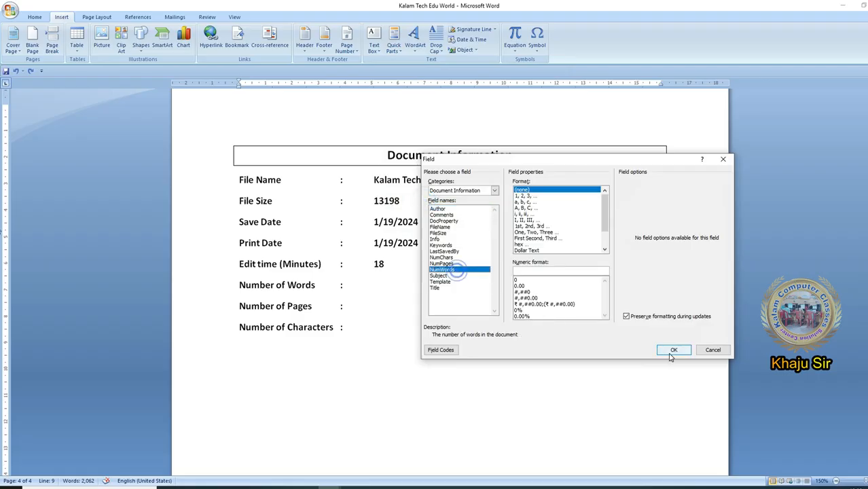
left_click(673, 349)
- Insert the NumPages field on the Number of Pages line
left_click(393, 308)
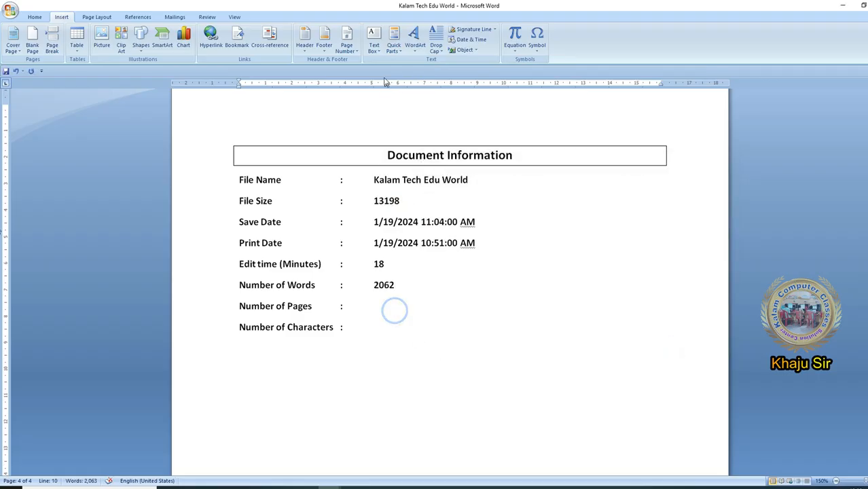
left_click(394, 43)
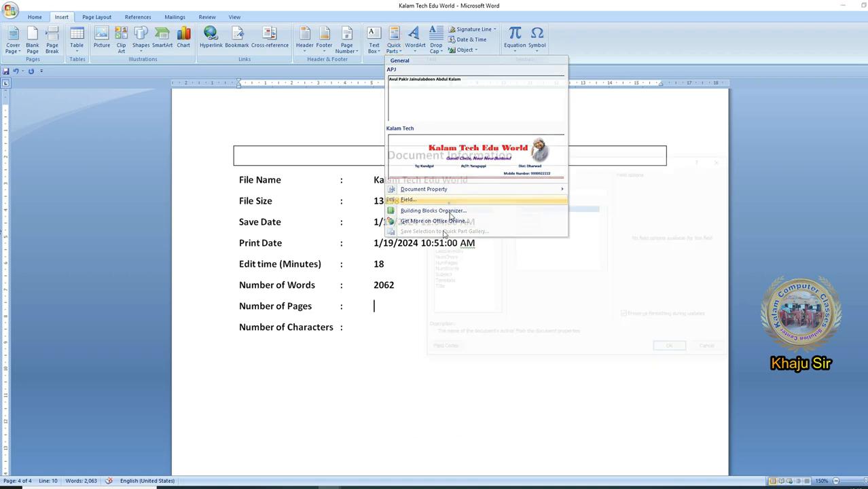
left_click(408, 198)
left_click(445, 263)
left_click(669, 350)
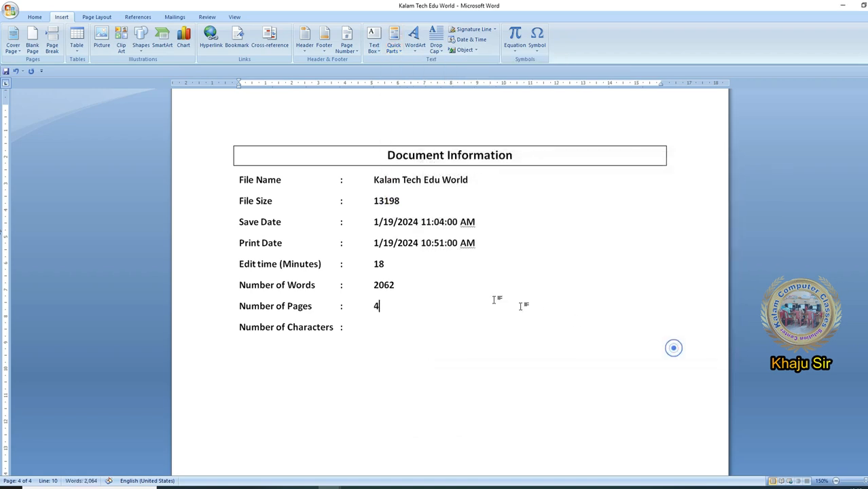
- Insert the NumChars field on the Number of Characters line with no special format
left_click(399, 288)
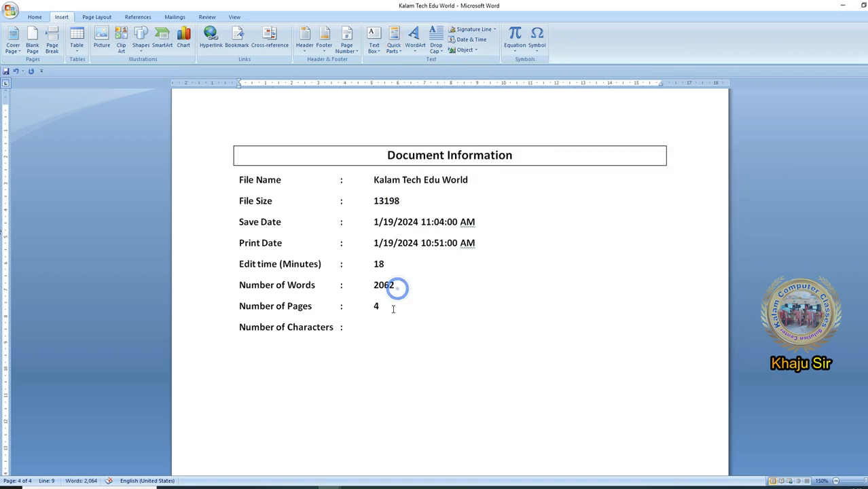
left_click(383, 327)
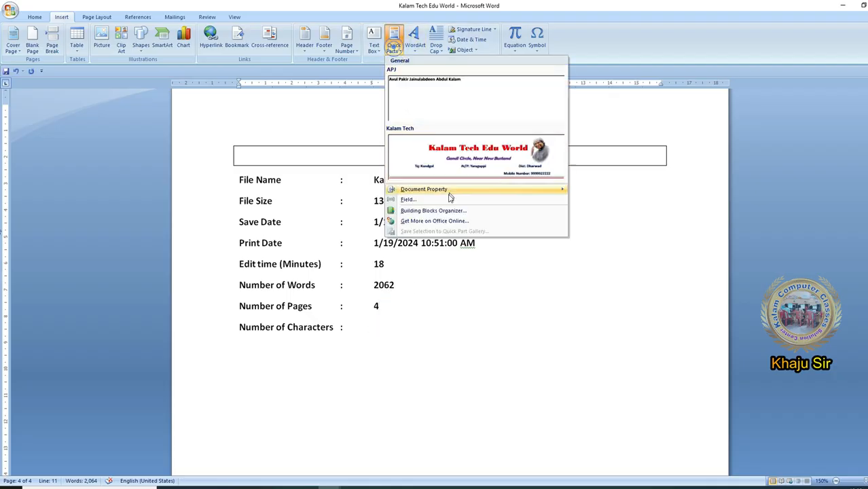
left_click(403, 198)
left_click(443, 257)
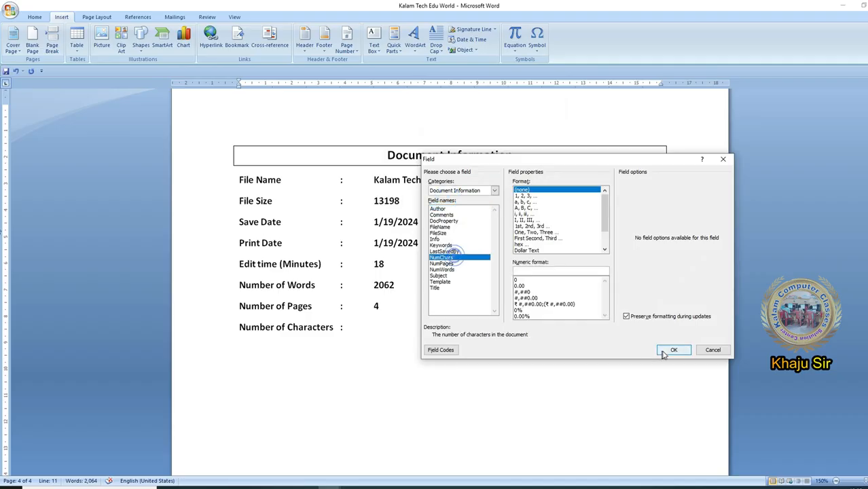
left_click(673, 349)
- From the File Size line, open the Field dialog and examine the field code of the FileSize field
left_click(447, 199)
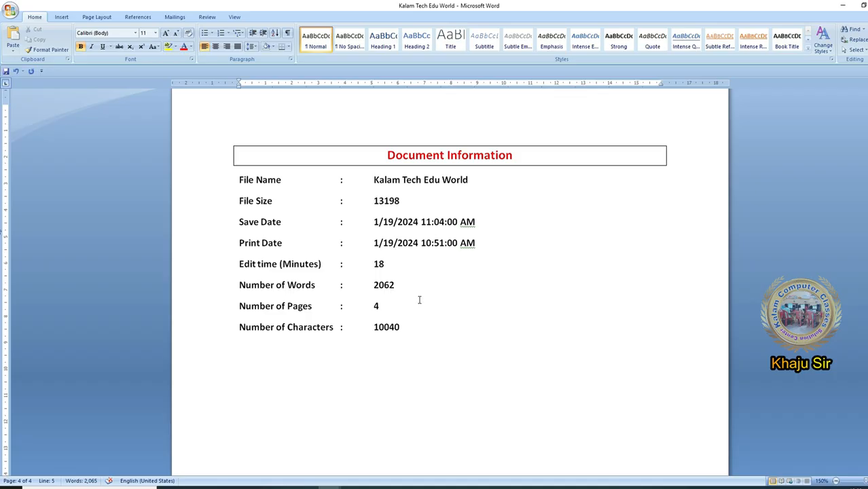
left_click(427, 199)
left_click(59, 16)
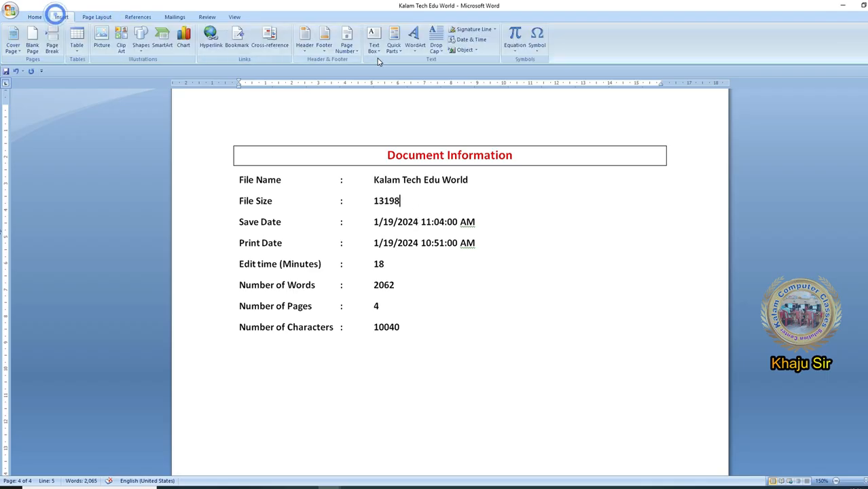
left_click(393, 42)
left_click(448, 196)
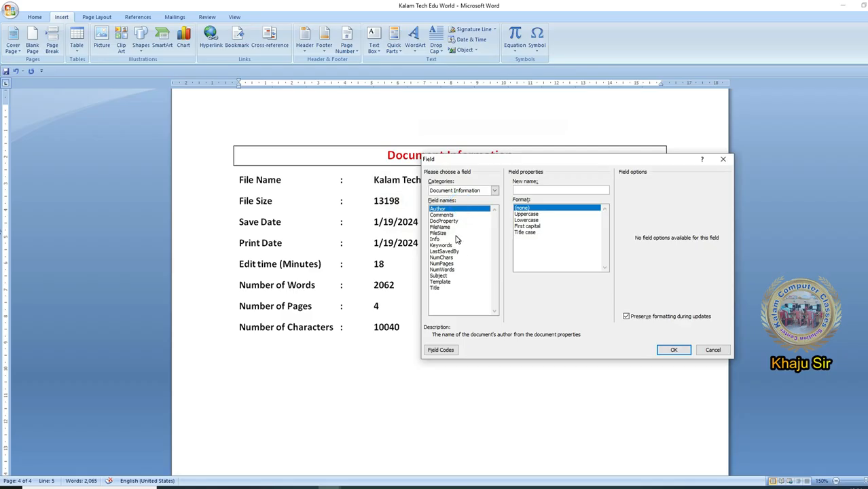
left_click(454, 233)
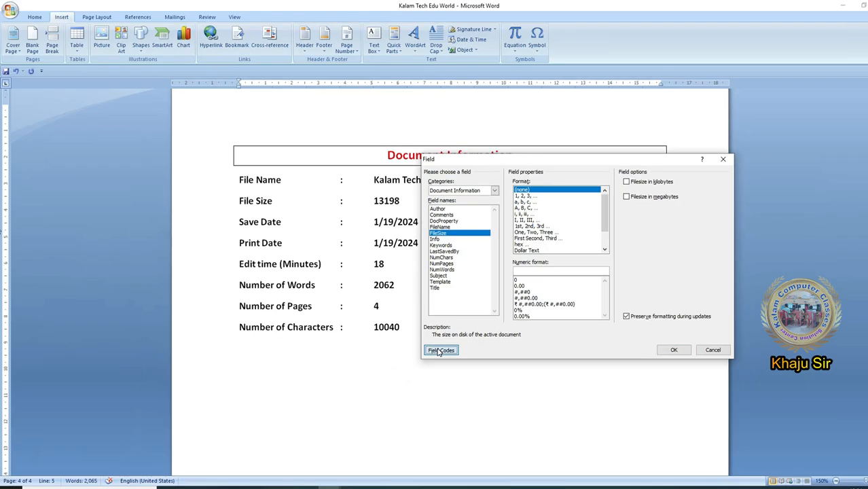
left_click(428, 349)
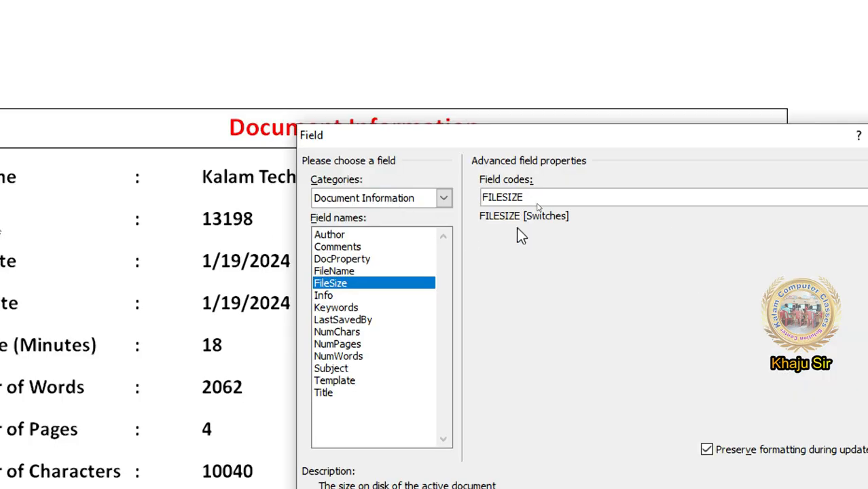
double_click(549, 194)
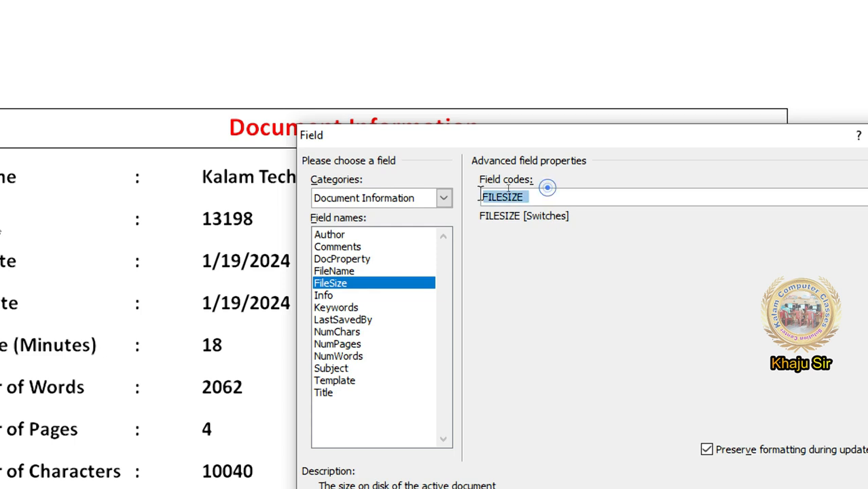
left_click(509, 198)
double_click(534, 190)
left_click(534, 194)
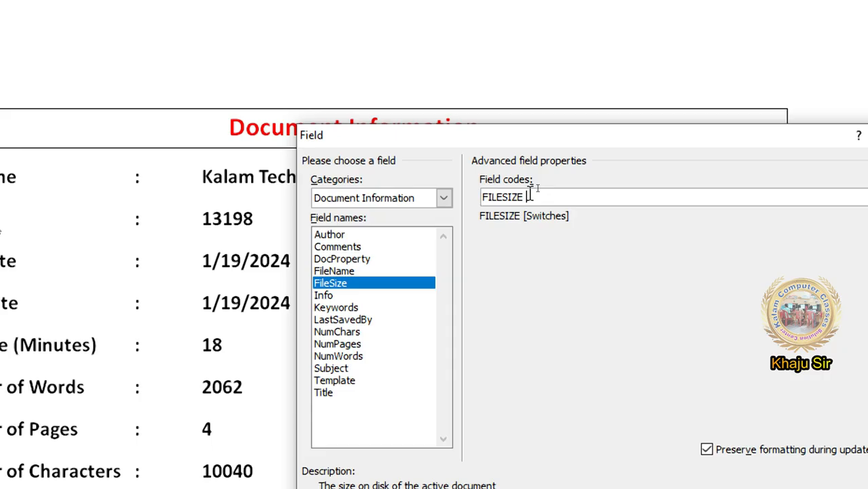
- Examine the field codes of NumPages and NumWords, and close the Field dialog without inserting anything
left_click(451, 264)
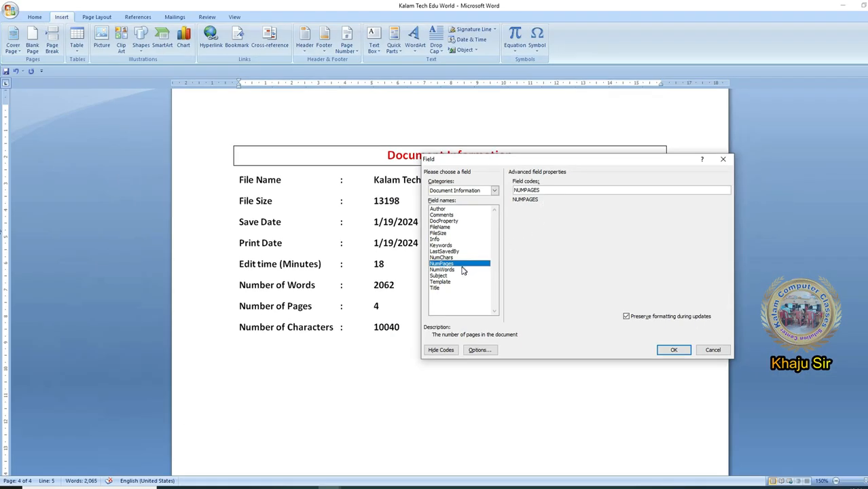
left_click(379, 347)
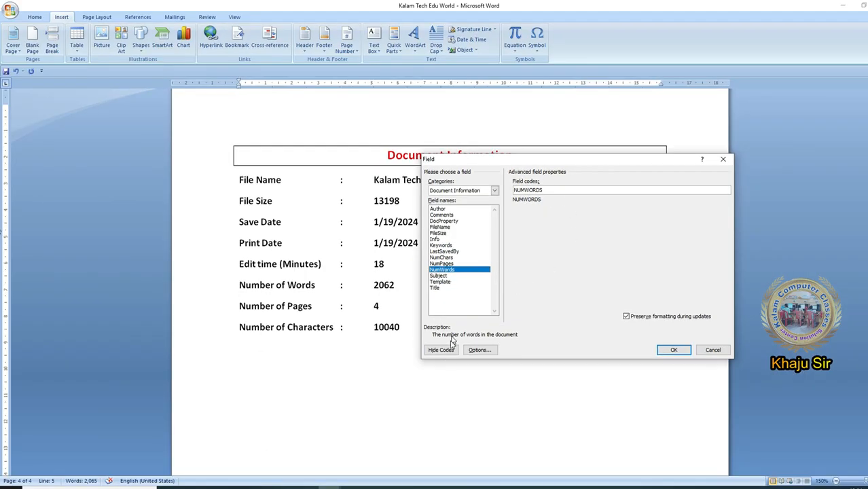
left_click(445, 349)
left_click(444, 351)
left_click(445, 350)
left_click(443, 351)
key("Escape")
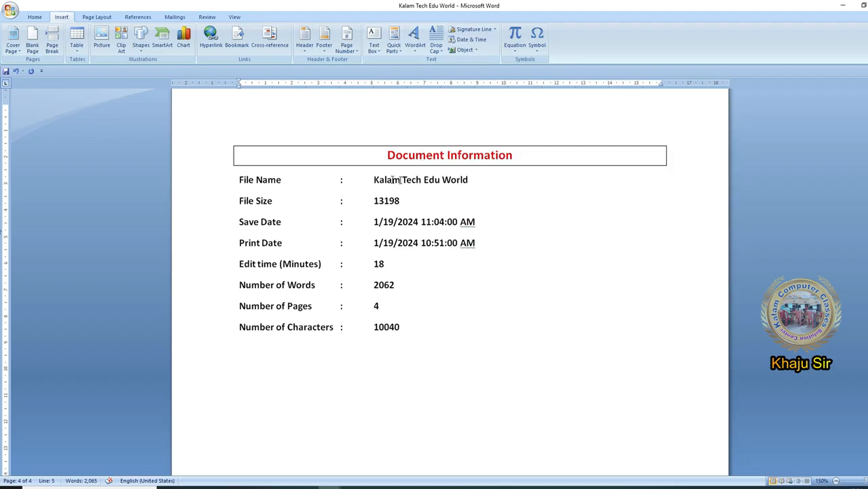
- Insert a second file name beside the existing one by entering the field code filename in empty field braces and updating it
left_click(392, 179)
mouse_move(364, 180)
left_mouse_down()
mouse_move(438, 345)
mouse_move(486, 334)
left_mouse_up()
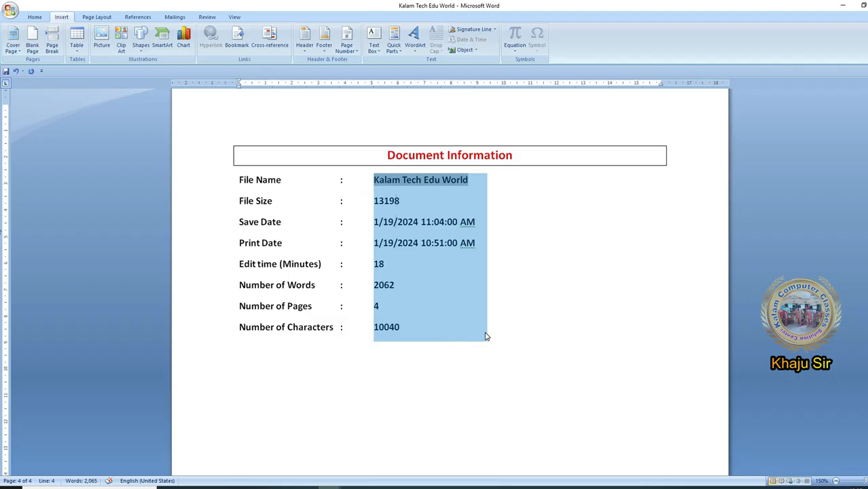
left_click(488, 179)
left_click(517, 180)
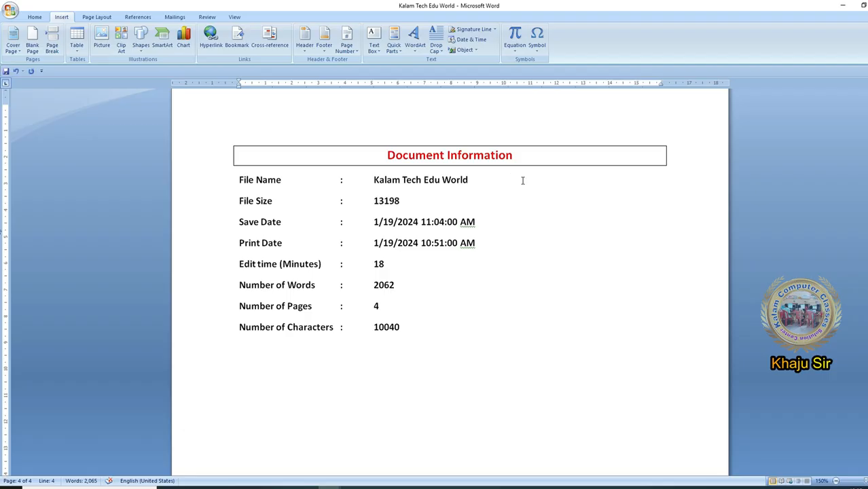
key("ctrl+F9")
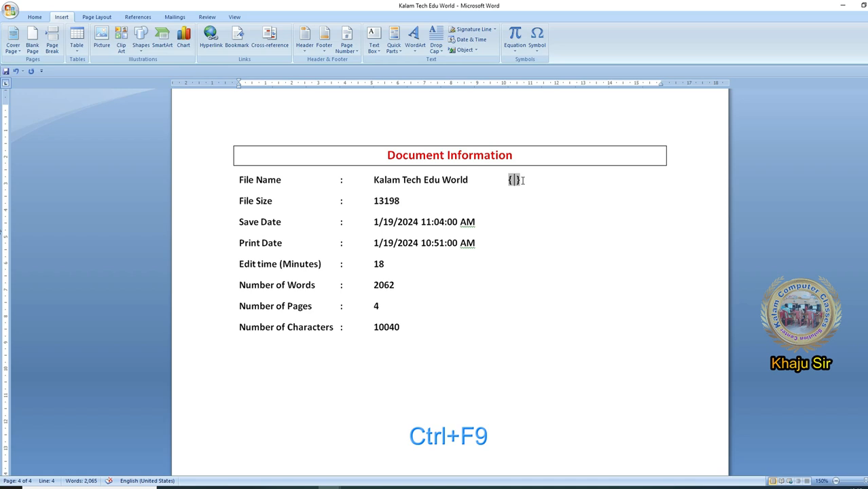
type("filename")
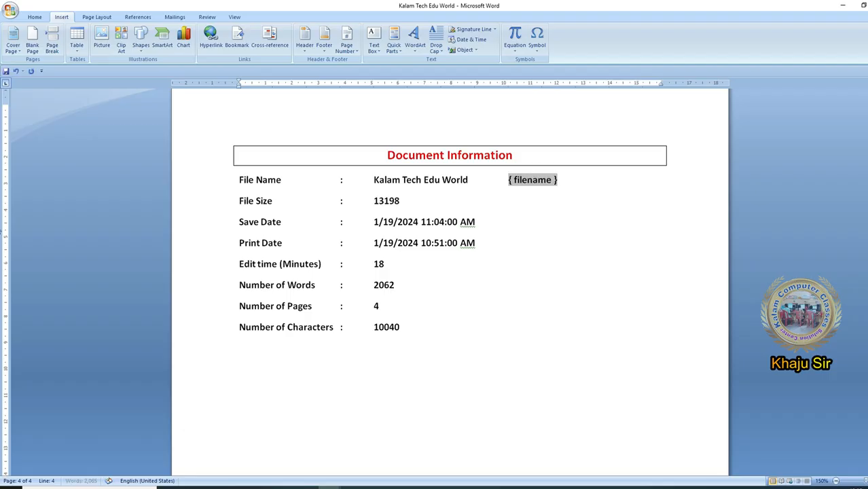
key("F9")
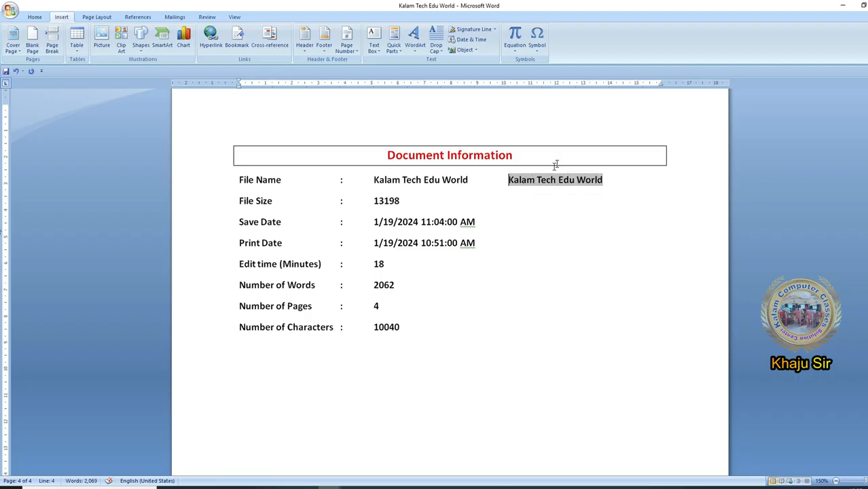
- Insert a second file size beside the existing one by entering the field code Filesize in empty field braces and updating it
left_click(525, 200)
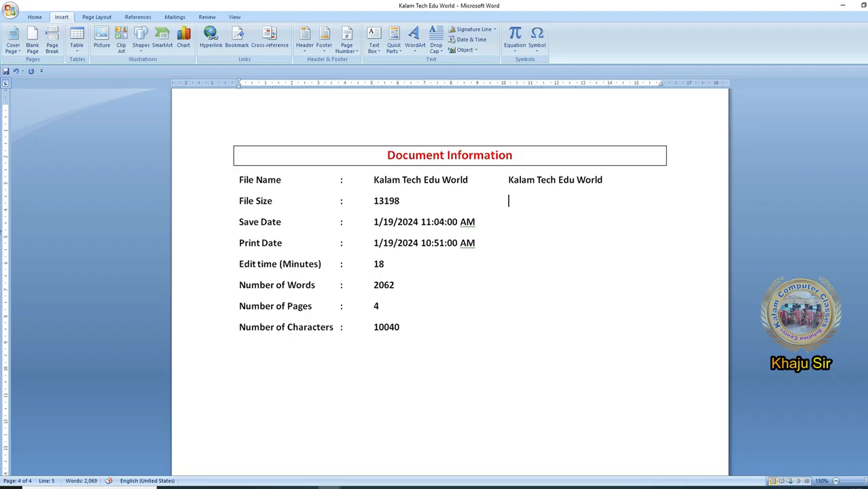
key("ctrl+F9")
type("File")
type("size")
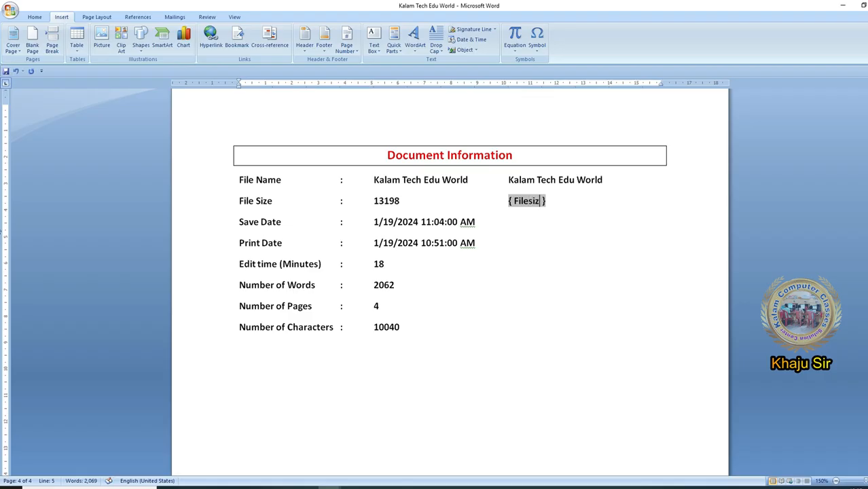
key("F9")
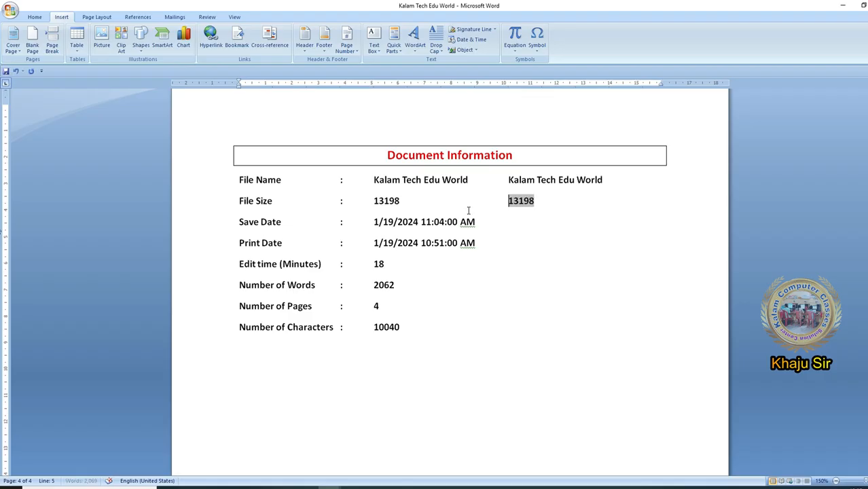
- Insert a second save date on the Save Date line by entering the field code Savedate in empty field braces and updating it
key("Down")
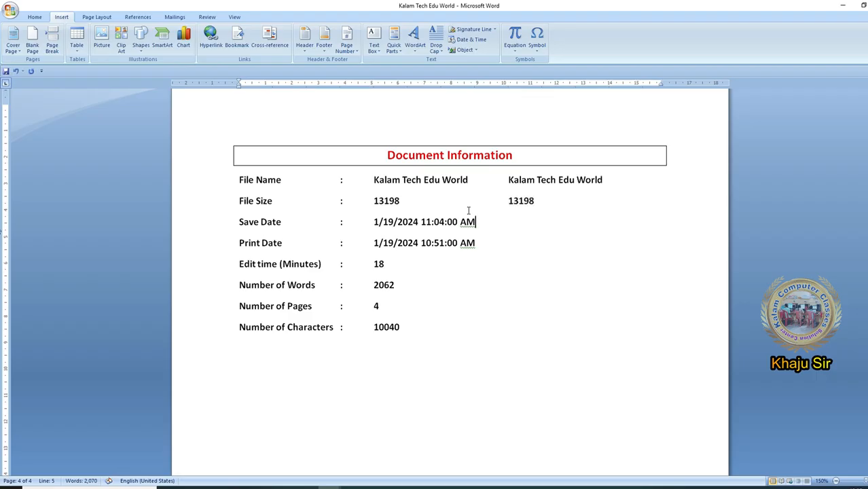
key("Tab")
key("ctrl+F9")
type("Savedate")
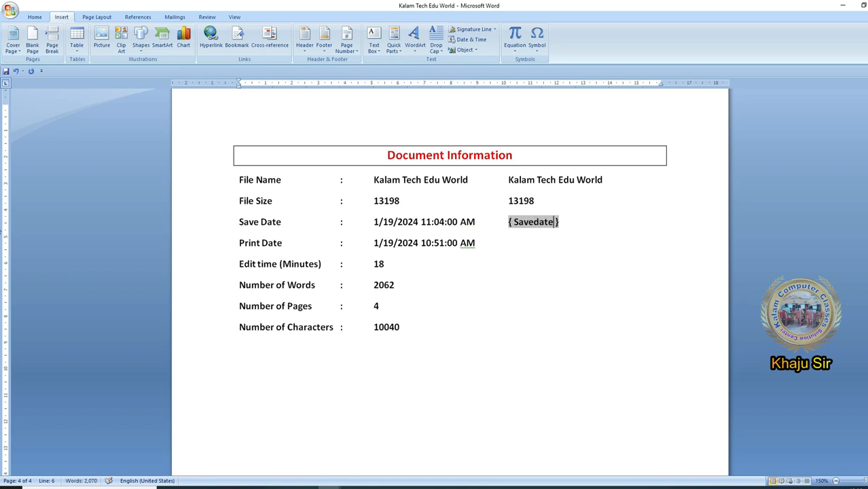
key("F9")
- Insert a second print date on the Print Date line using a manually entered printdate field code, and update the field
key("Down")
key("Tab")
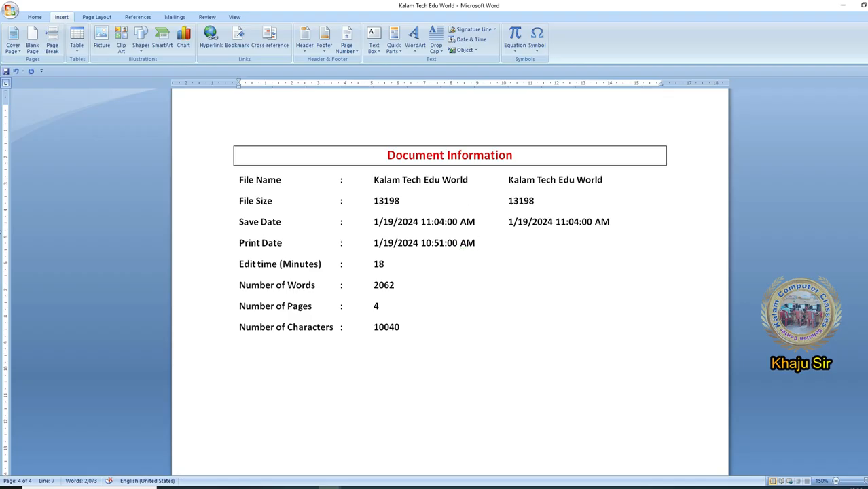
key("ctrl+F9")
type("printdate")
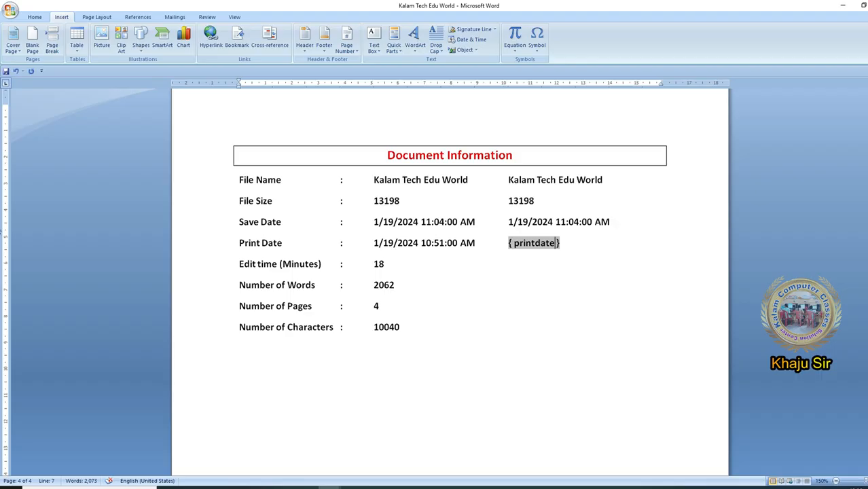
key("F9")
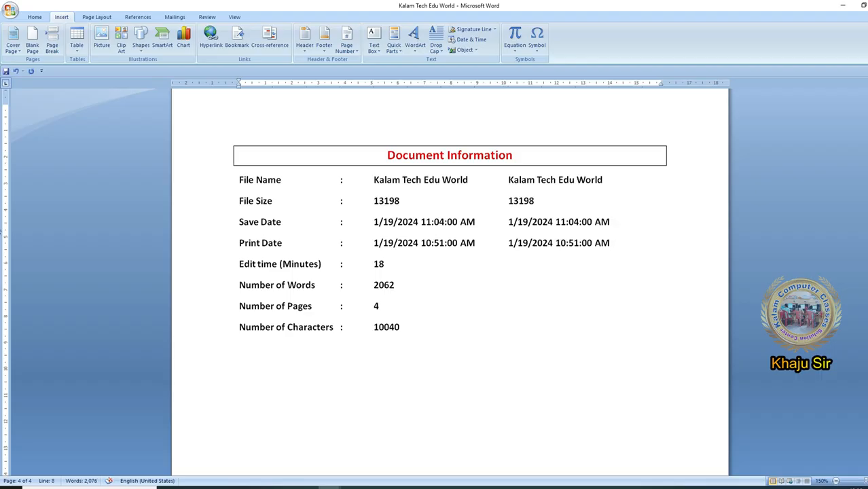
- Add a second edit time through a manually entered edittime field code, update it and compare it with the existing value
key("Tab")
key("ctrl+F9")
type("edittime")
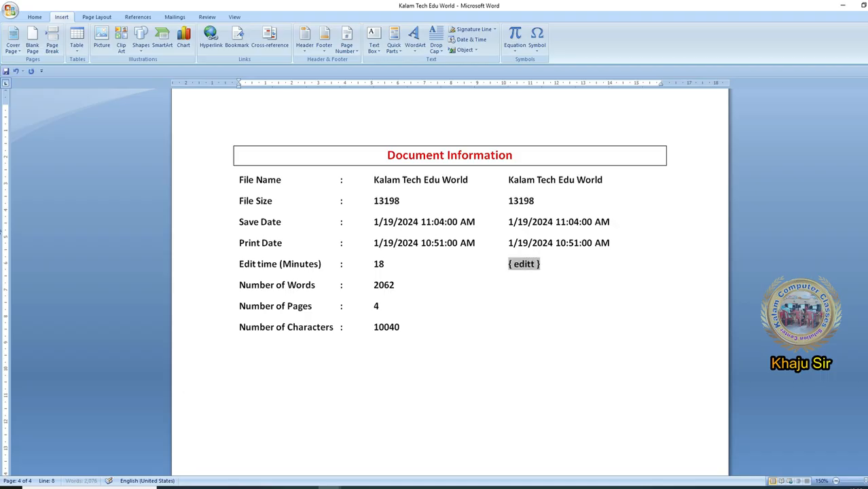
key("F9")
key("Down")
left_click(385, 264)
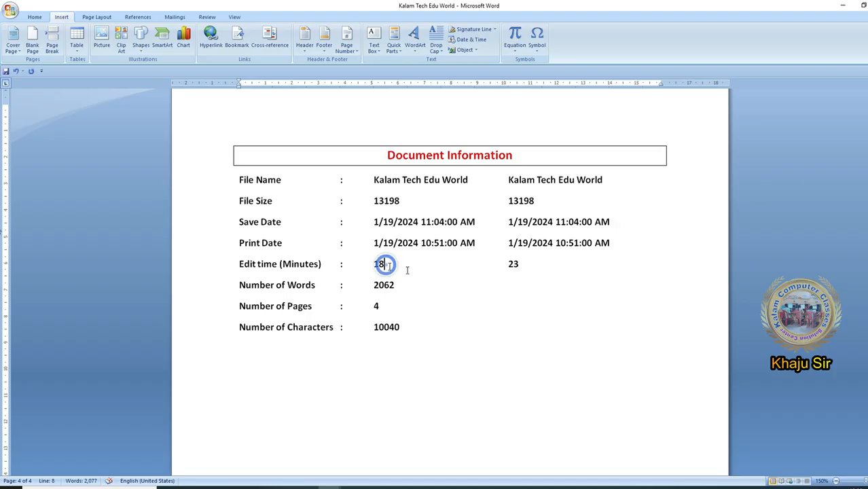
left_click(514, 265)
left_click(388, 262)
left_click(533, 264)
- Add a second word count with a manually entered numwords field code, update it and compare it with the existing count
left_click(428, 281)
key("ctrl+F9")
type("numwords")
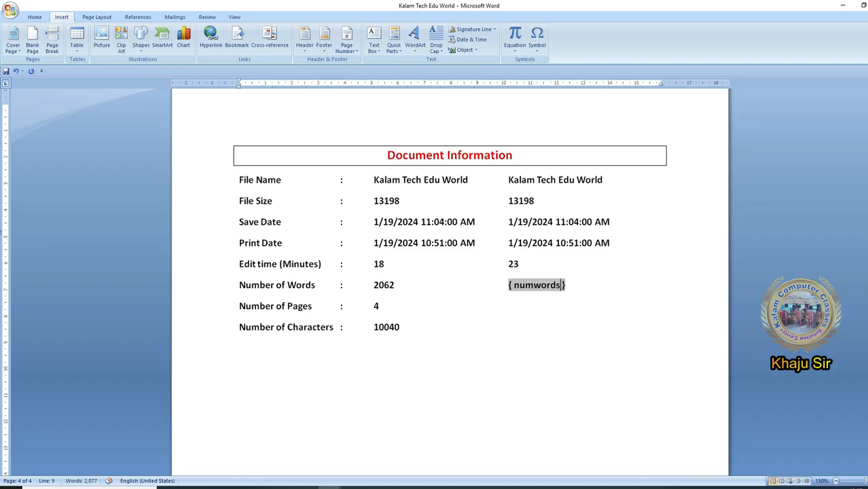
key("F9")
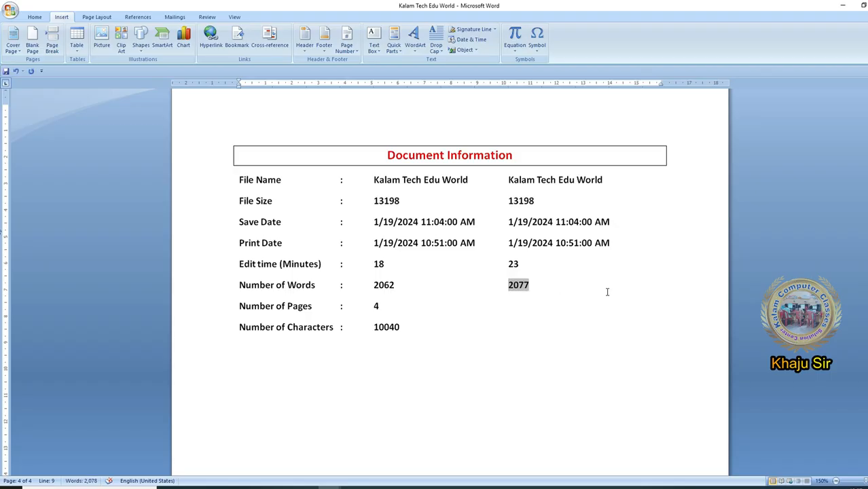
left_click(395, 283)
left_click(542, 280)
- Insert a second page count on the Number of Pages line by entering the field code numpages in empty braces and updating it
left_click(472, 303)
key("Tab")
key("ctrl+F9")
type("numpages")
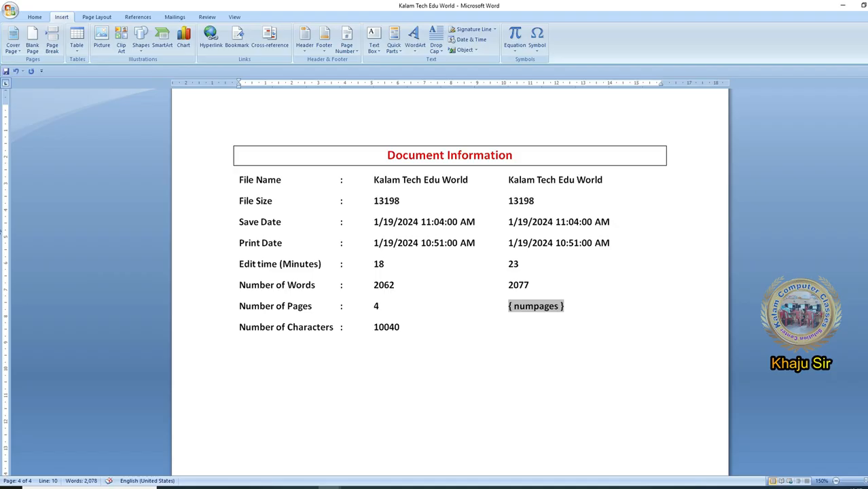
key("F9")
- Insert a second character count on the Number of Characters line with a manually entered numchars field code, and update it
left_click(566, 319)
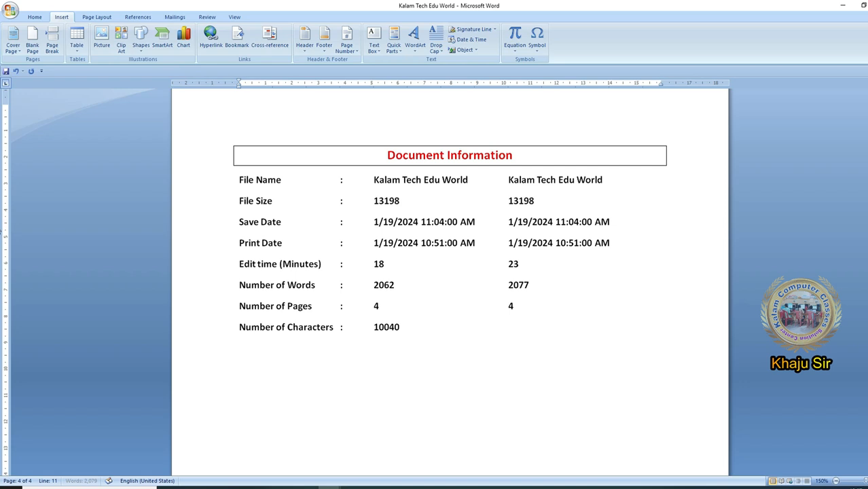
key("Tab")
key("ctrl+F9")
type("numc")
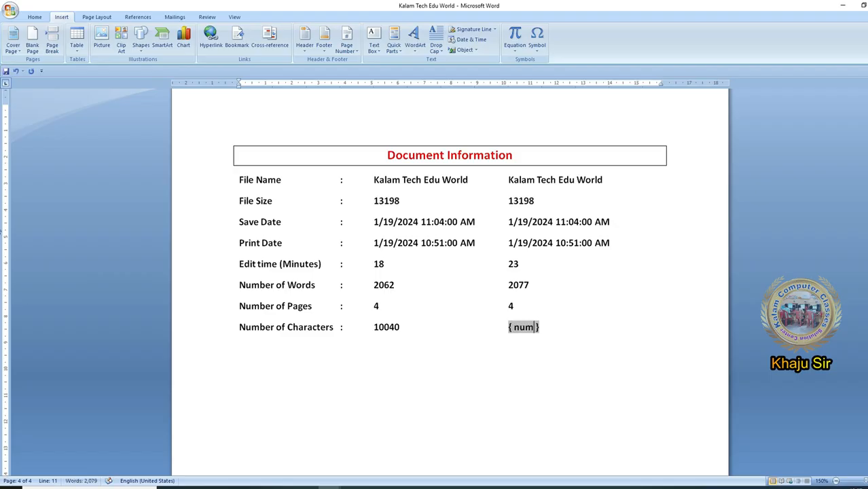
type("hars")
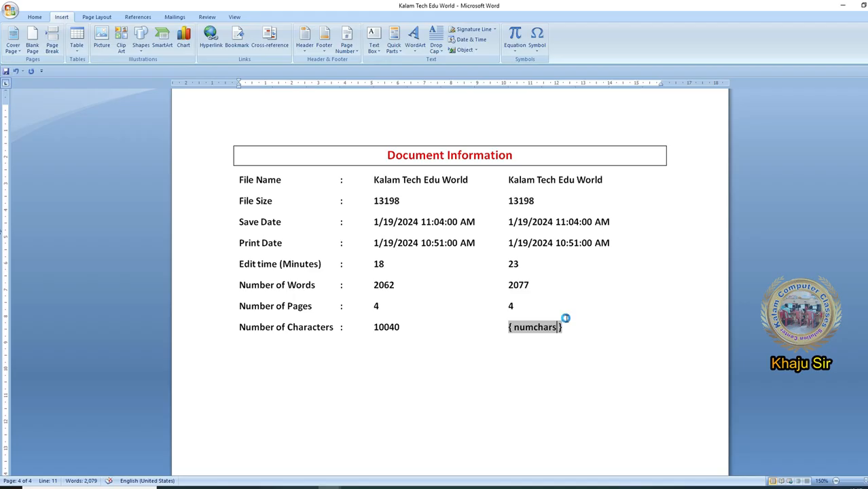
key("F9")
- Compare the original and the newly inserted values for characters, words and edit time across the two columns
left_click(407, 327)
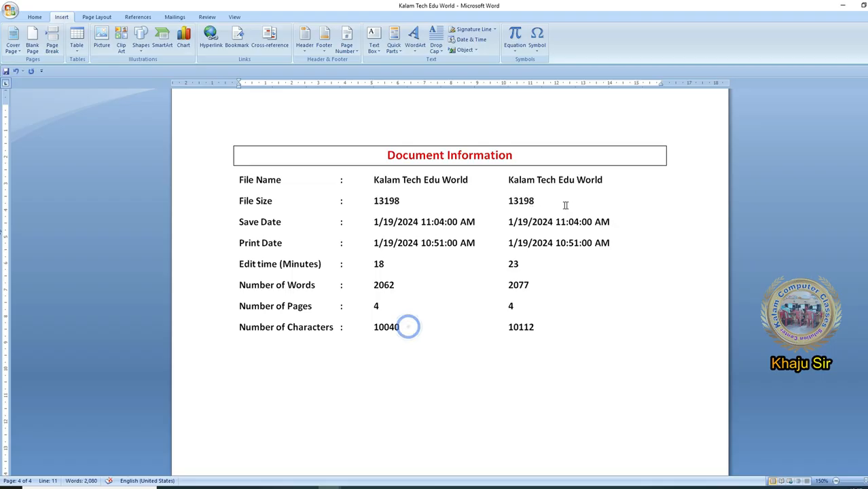
left_click(408, 285)
left_click(509, 284)
left_click(389, 262)
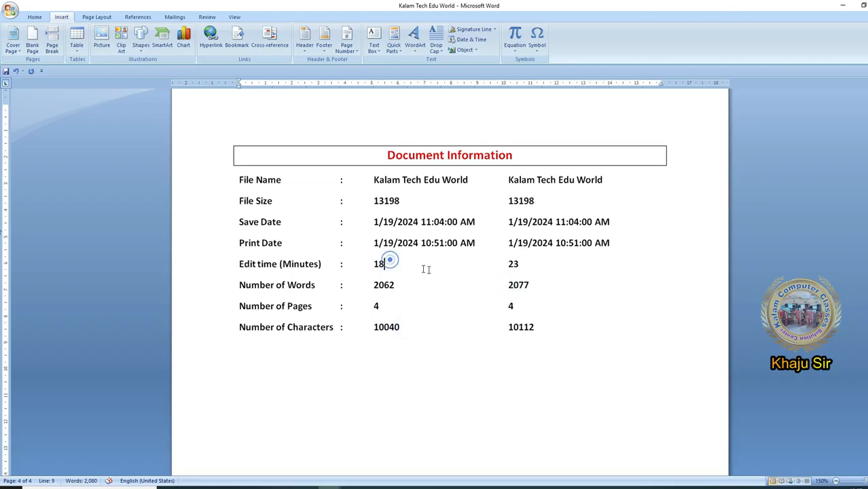
left_click(517, 262)
left_click(553, 325)
left_click(506, 179)
left_click(534, 338)
- Delete the original column of field values, from the file name down to the character count, keeping the manually coded column
left_click(366, 179)
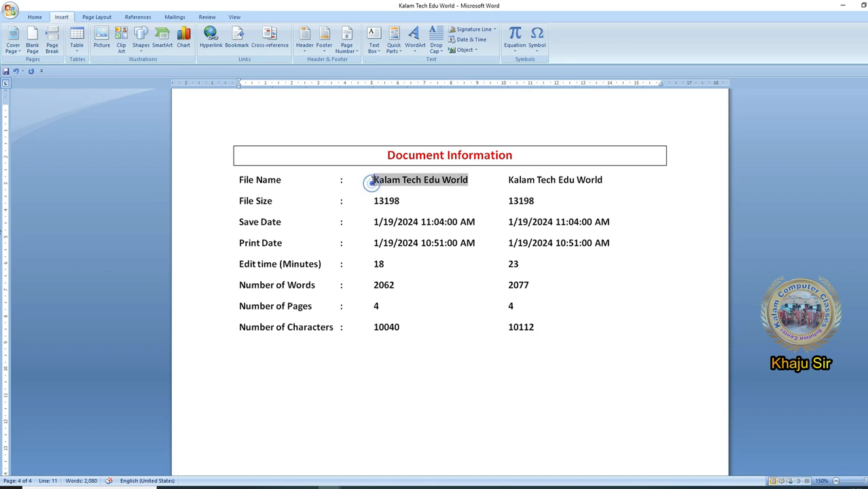
left_click_drag(372, 180, 481, 328)
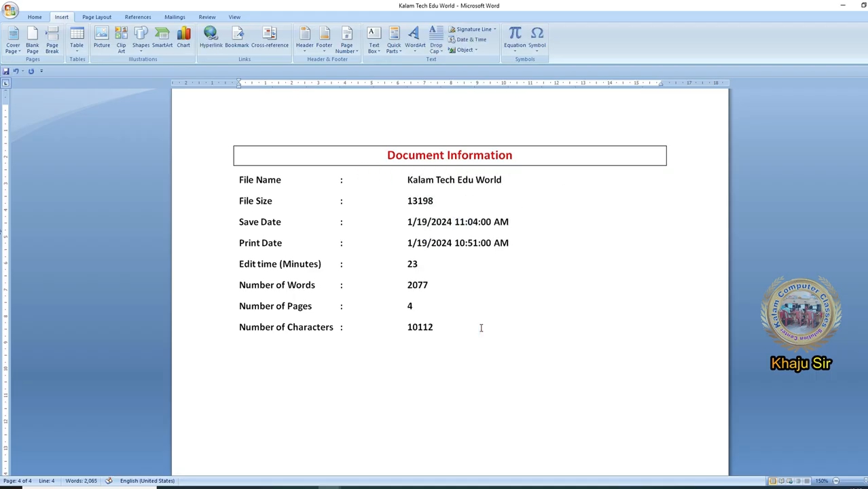
left_click(480, 328)
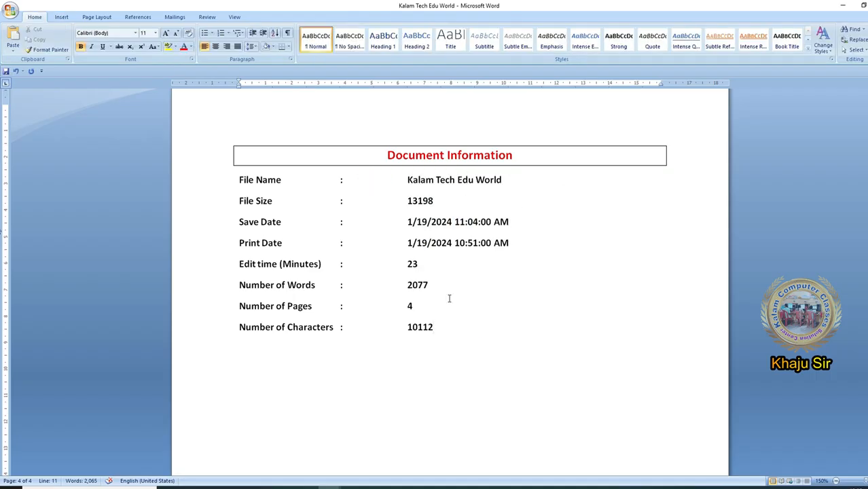
- Open the Field dialog, examine the field code of the FileSize field and close the dialog without inserting anything
left_click(61, 17)
left_click(393, 41)
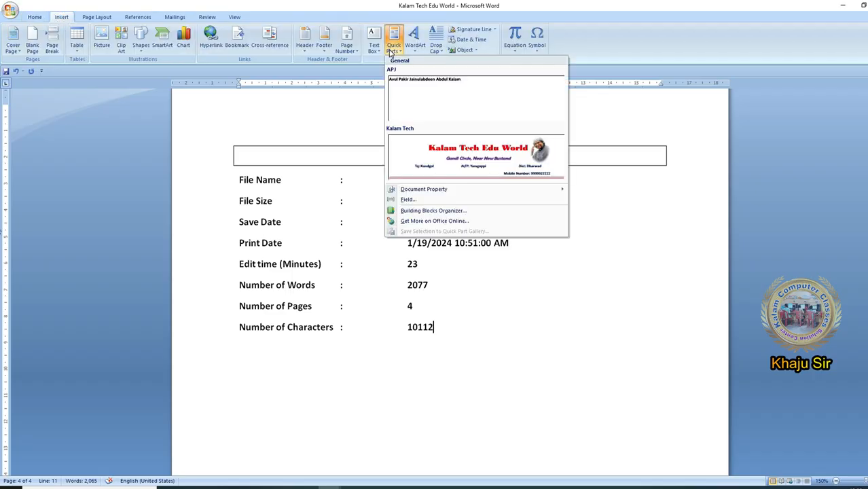
left_click(434, 201)
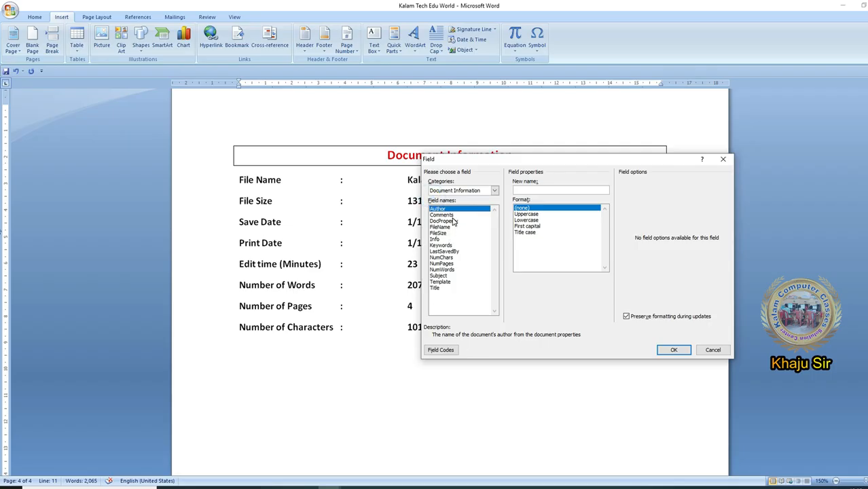
left_click(443, 234)
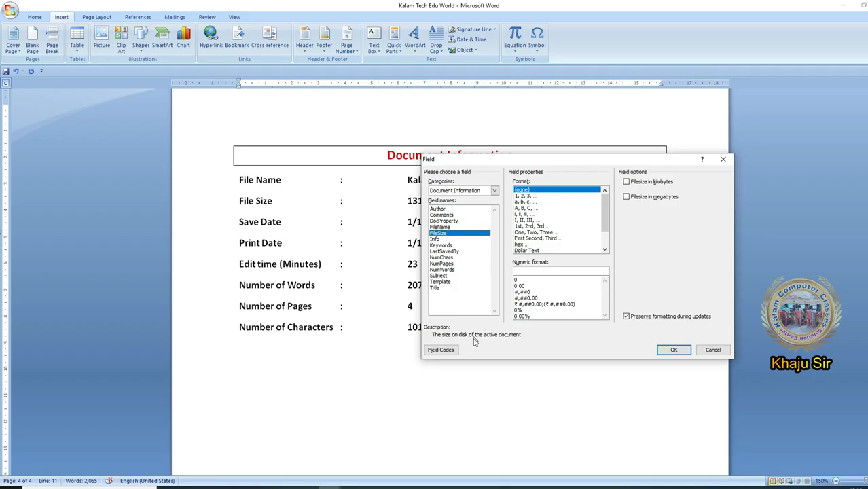
left_click(448, 351)
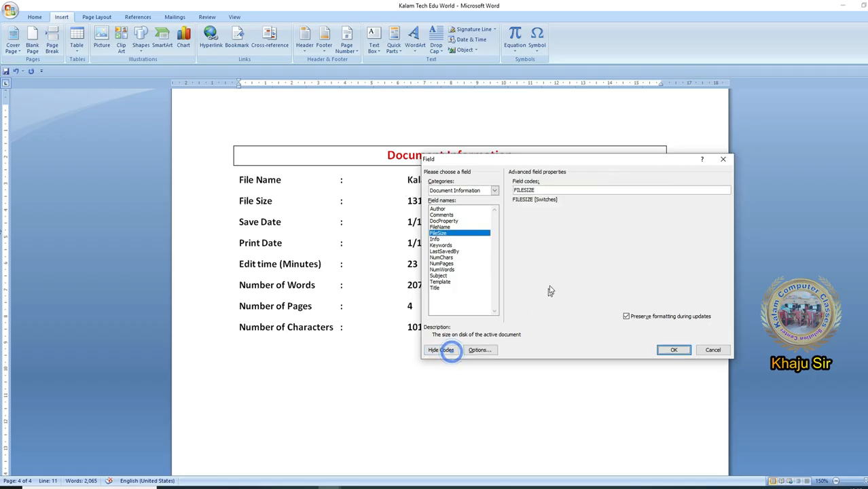
left_click(712, 350)
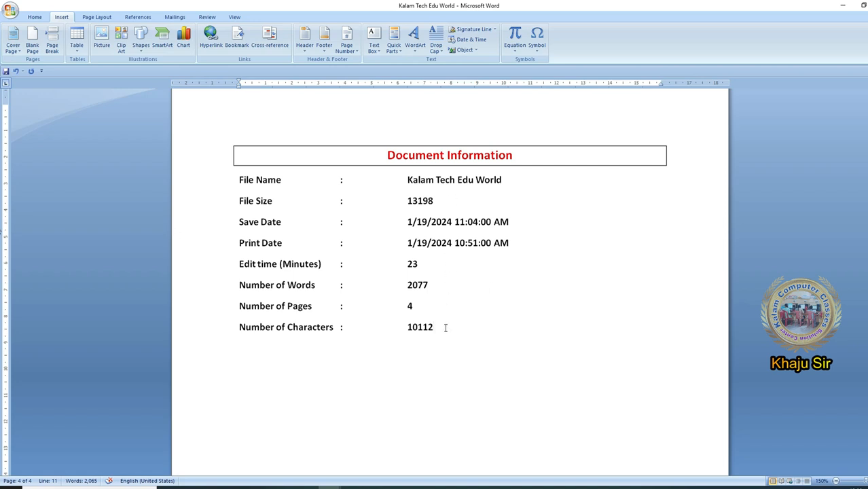
- Start a new page after the last body paragraph before the Document Information page, and generate sample text there twice with =rand()
scroll(446, 326, "up", 9)
scroll(522, 299, "down", 2)
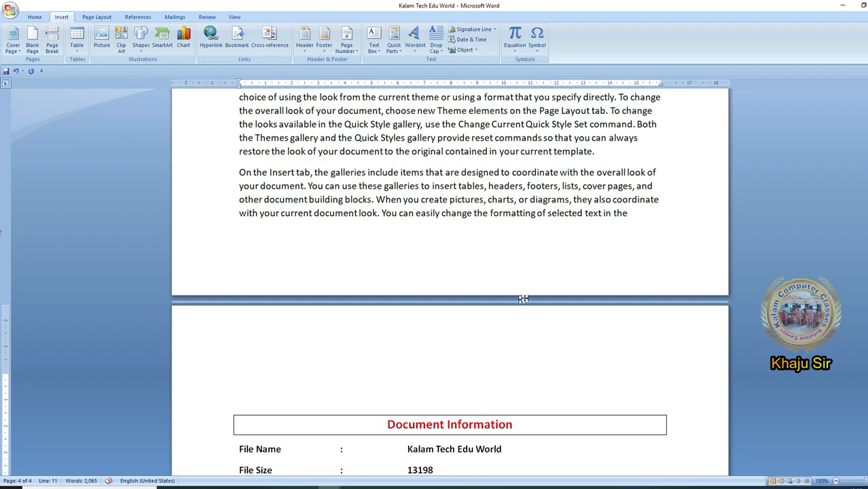
left_click(639, 211)
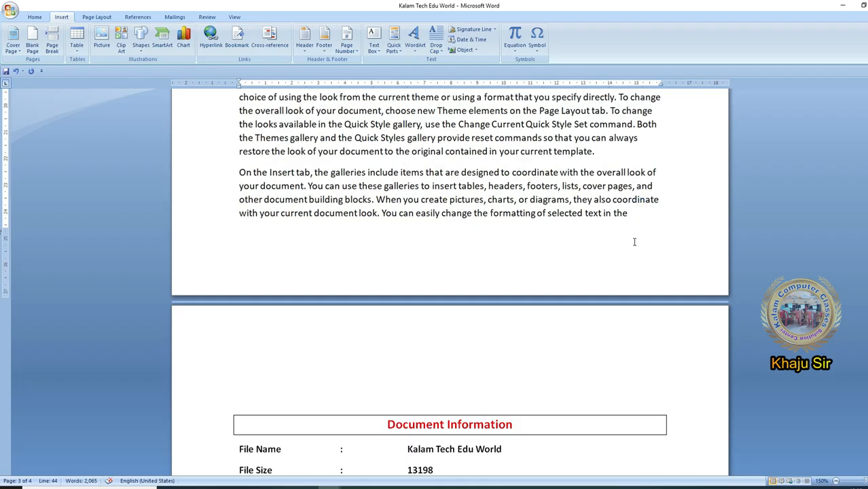
key("ctrl+Return")
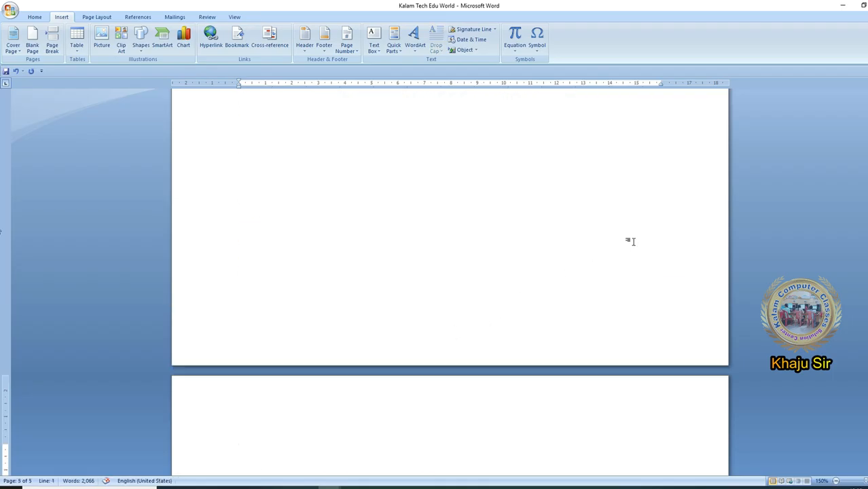
type("=rand()")
key("Return")
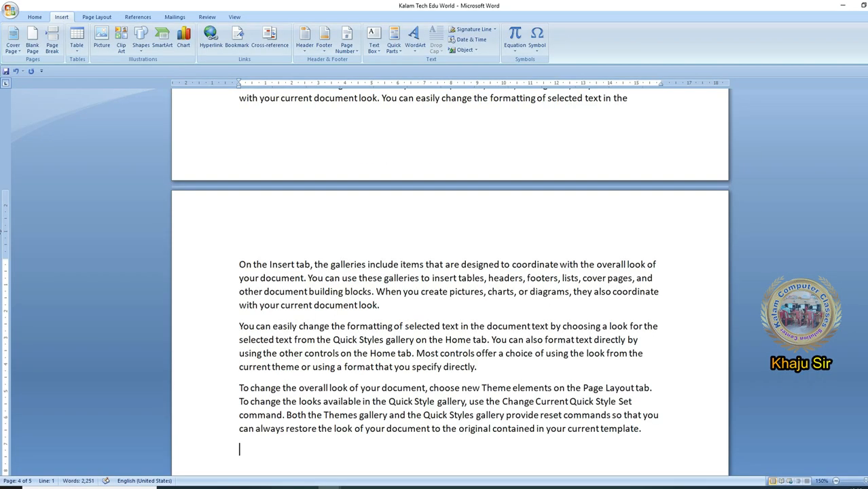
scroll(461, 418, "down", 4)
type("=rand()")
key("Return")
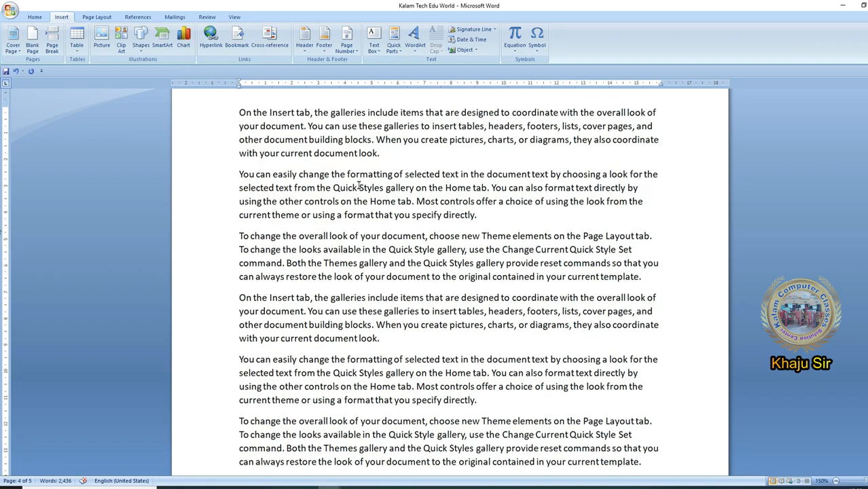
- Examine the new page of sample text and the edit time, word, page and character values on the Document Information page
scroll(357, 236, "down", 5)
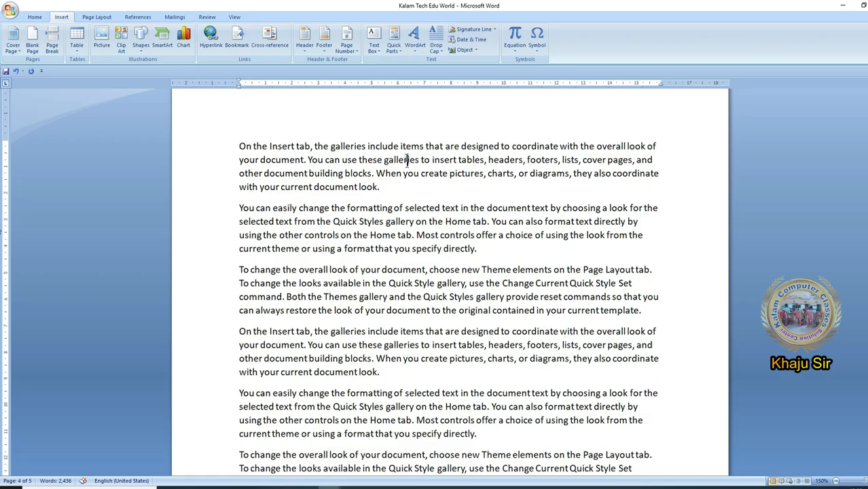
left_click(418, 369)
left_click(422, 391)
scroll(423, 391, "down", 12)
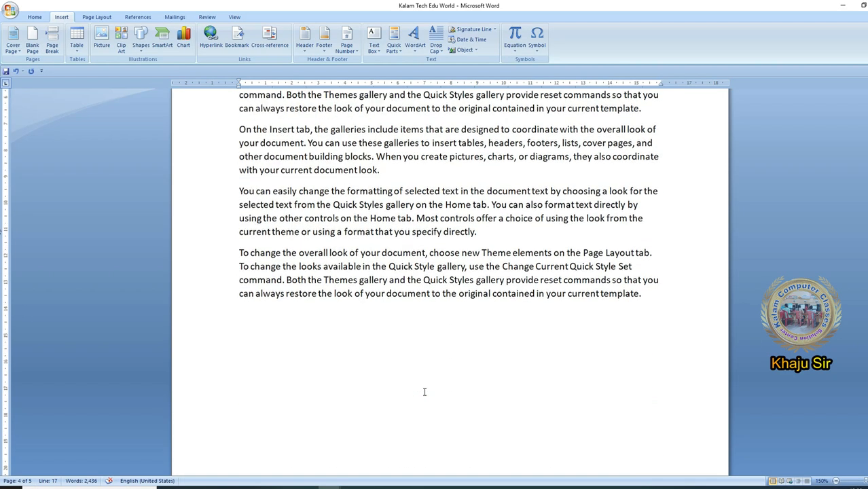
scroll(423, 392, "down", 5)
left_click(422, 339)
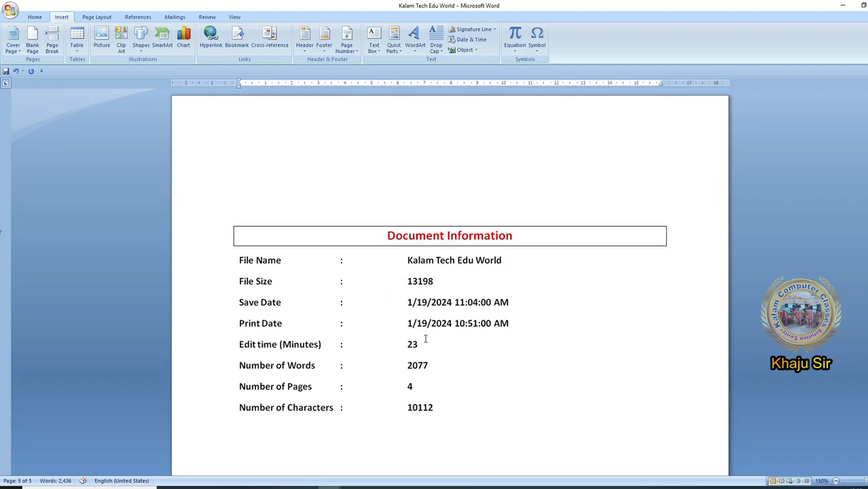
left_click(426, 384)
left_click(428, 362)
left_click(424, 343)
left_click(423, 393)
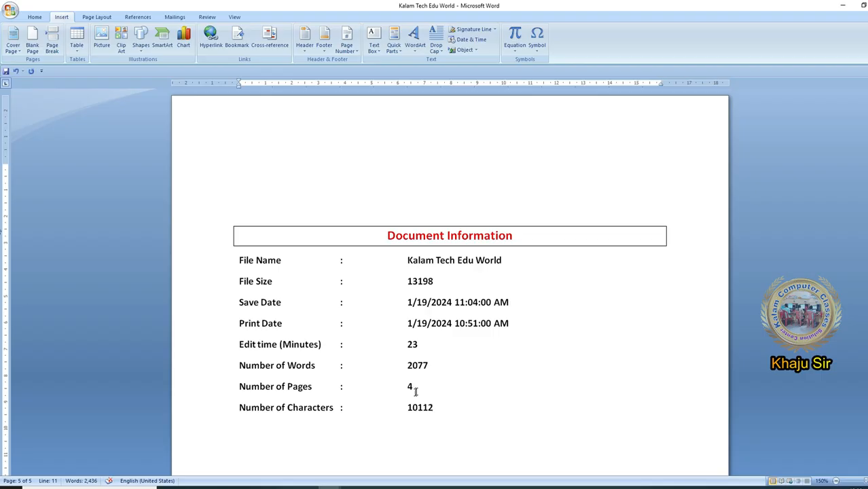
left_click(414, 385)
left_click(433, 393)
scroll(433, 393, "down", 2)
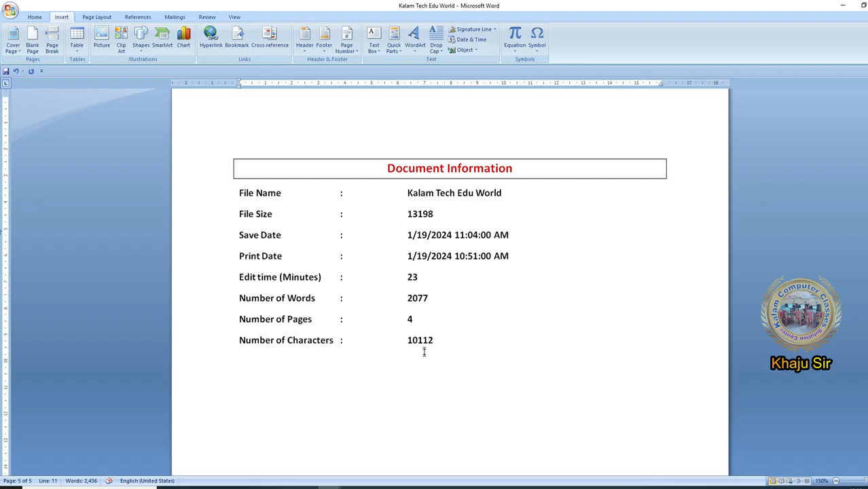
- Update the Number of Pages, Number of Words, Edit time and Number of Characters fields one by one
left_click(409, 317)
left_click(407, 319)
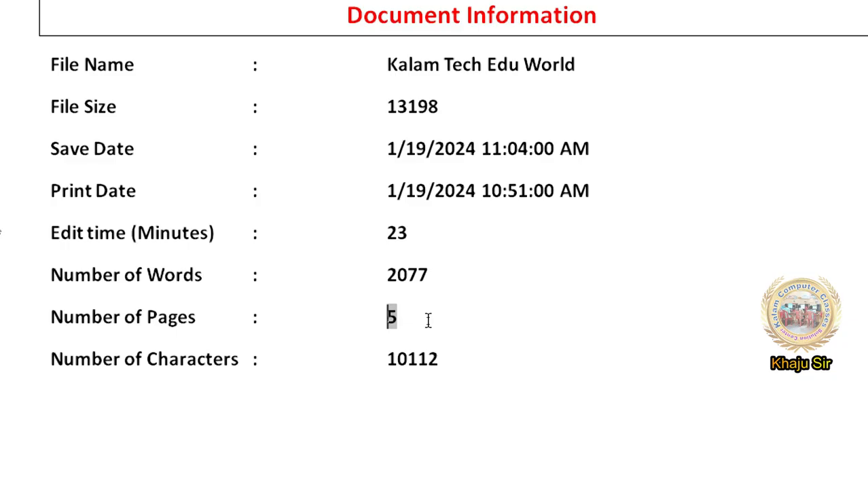
left_click(414, 292)
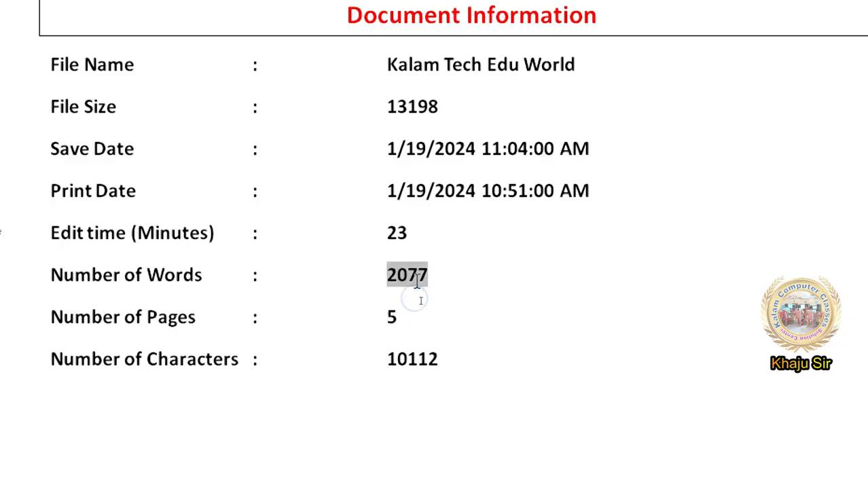
left_click(398, 273)
key("F9")
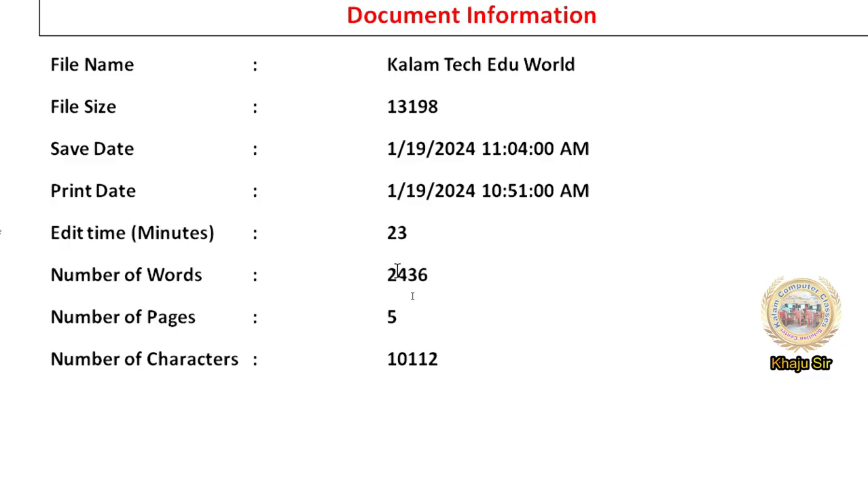
left_click(388, 231)
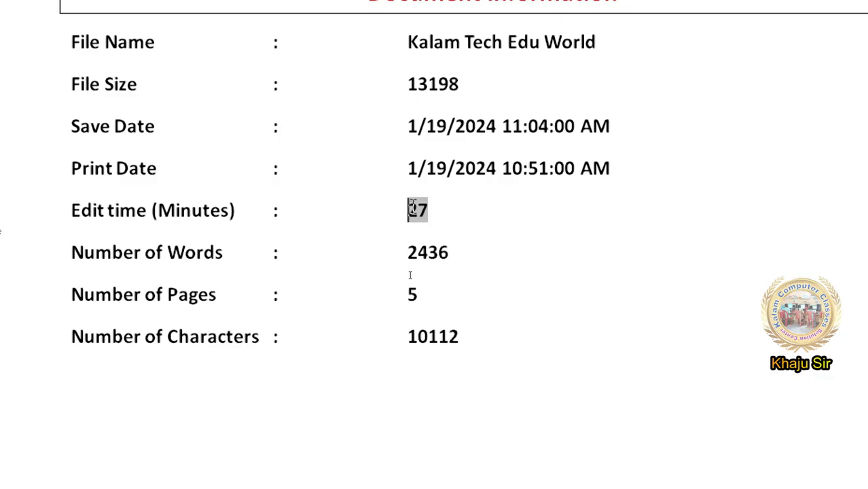
left_click(451, 346)
key("F9")
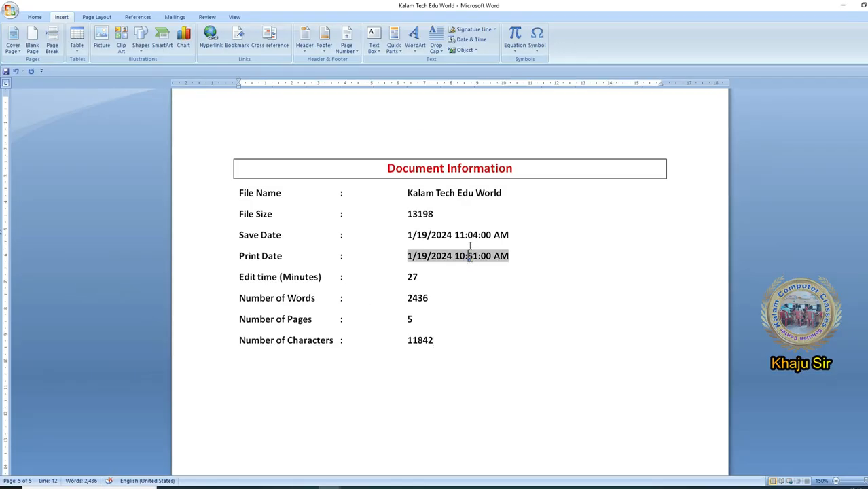
- Undo the individual updates of the character, edit time, word and page fields
left_click(441, 287)
key("ctrl+z")
key("ctrl+z")
key("ctrl+z")
key("ctrl+z")
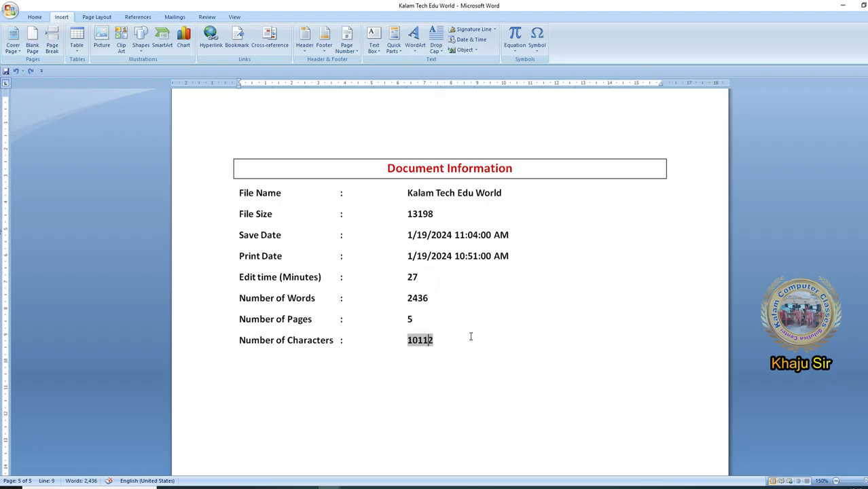
left_click(455, 325)
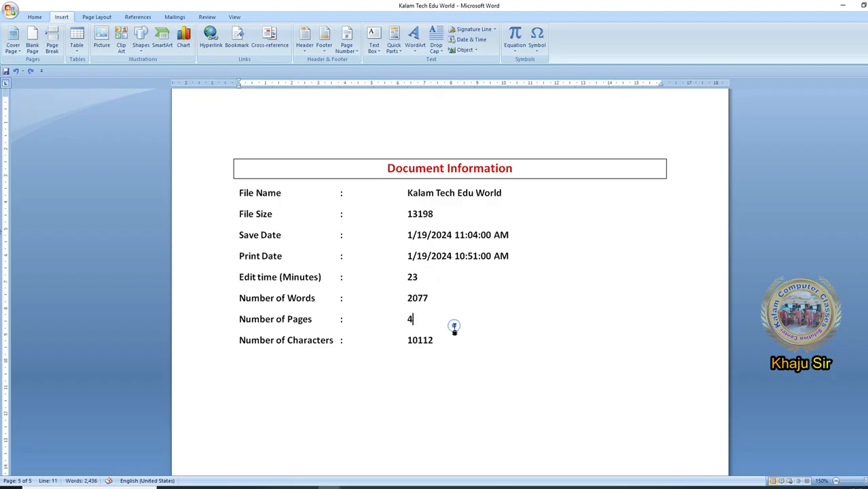
- Update all fields of the document information list at once, from File Name down to Number of Characters
left_click_drag(243, 193, 479, 345)
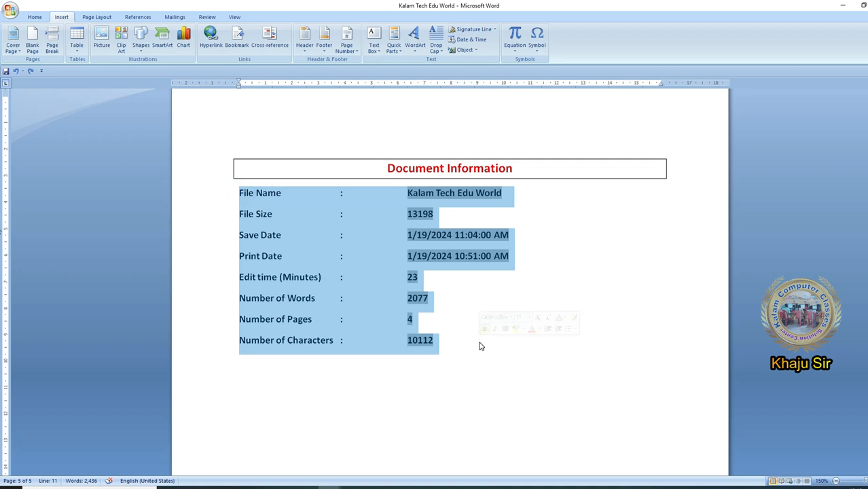
key("F9")
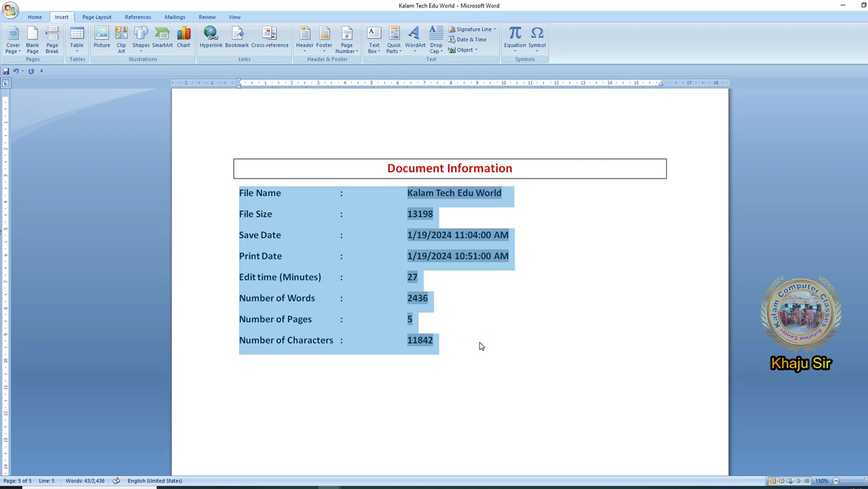
left_click(480, 345)
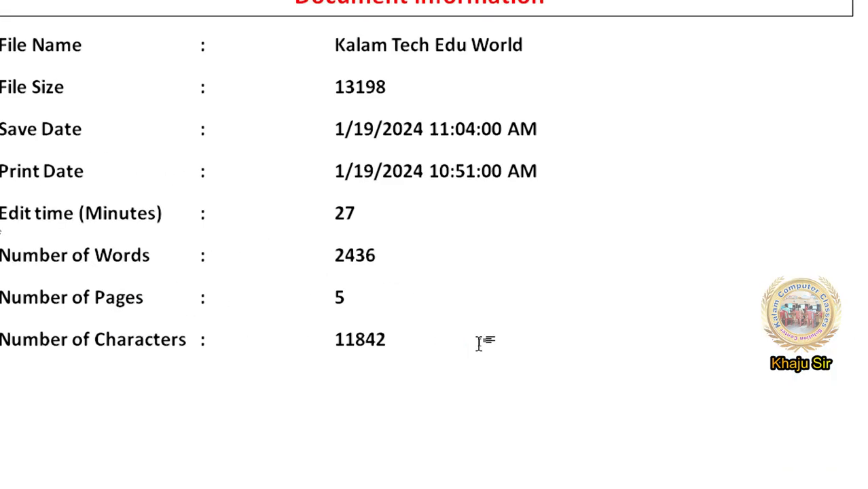
- Review the refreshed field values in the document information list and compare them with the preceding pages
left_click(411, 250)
left_click(411, 215)
left_click(416, 253)
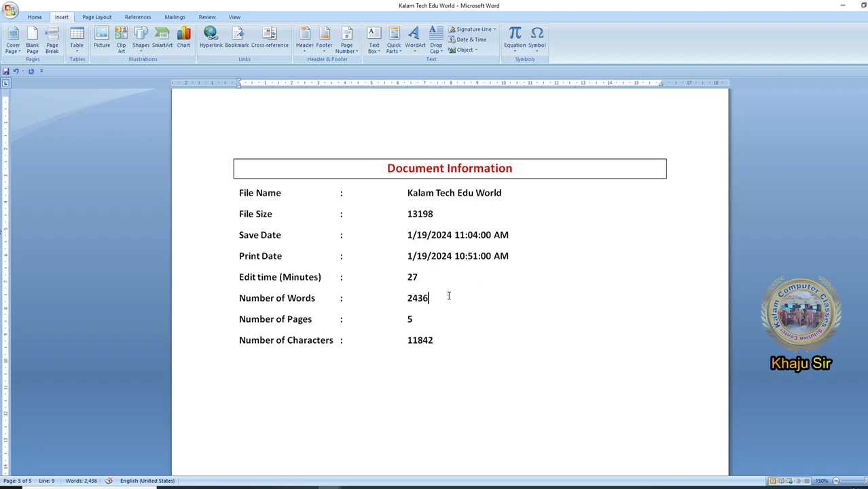
left_click(449, 295)
left_click(449, 261)
left_click(460, 340)
scroll(459, 332, "up", 3)
scroll(457, 304, "up", 3)
scroll(457, 304, "down", 6)
left_click(464, 343)
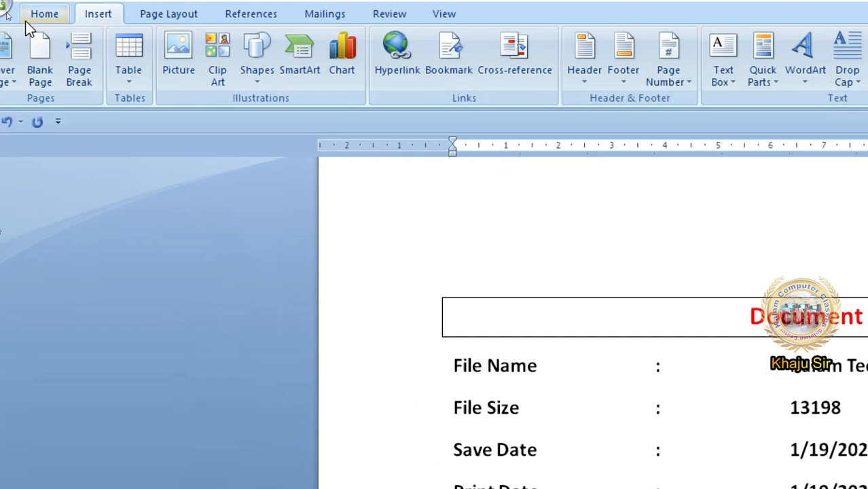
- Enable the Update fields before printing option in the Display section of Word Options and apply it
left_click(6, 6)
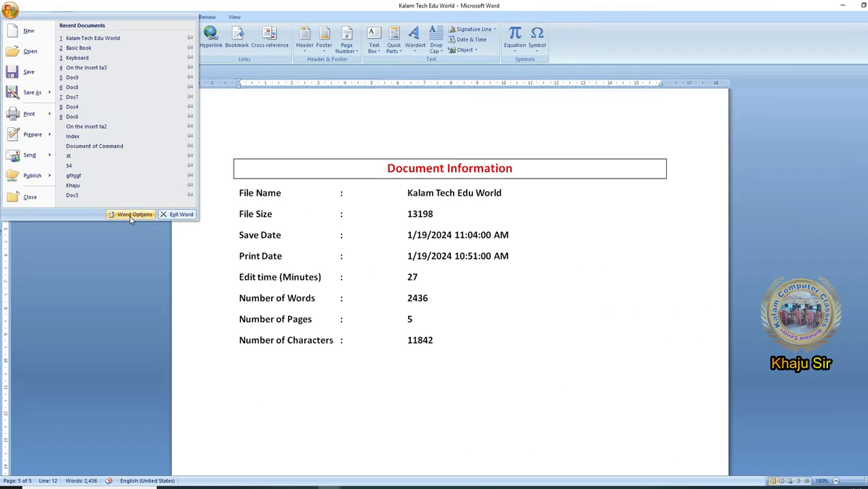
left_click(261, 372)
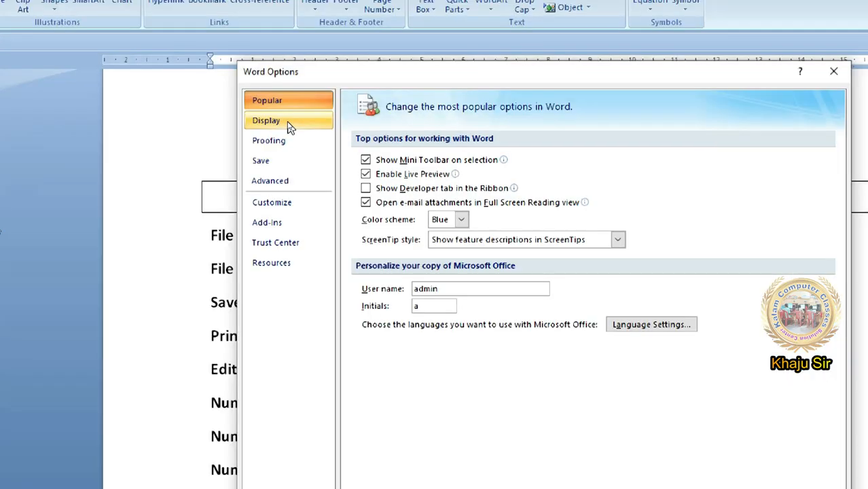
left_click(286, 123)
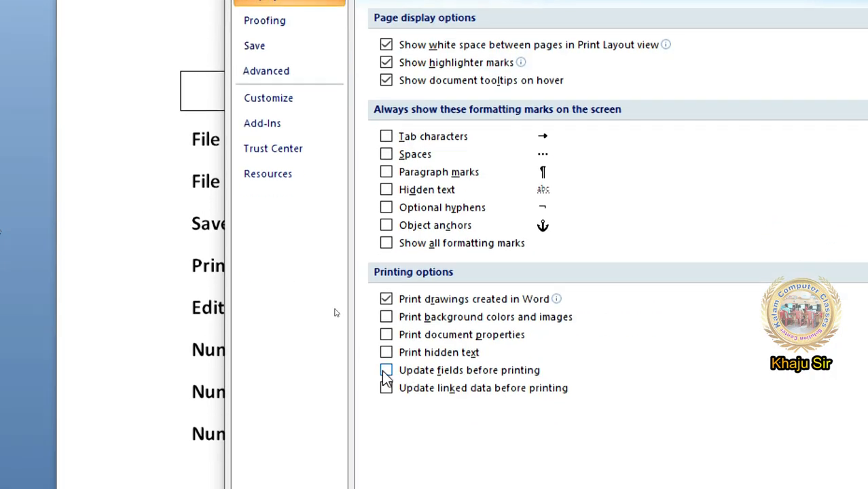
left_click(386, 388)
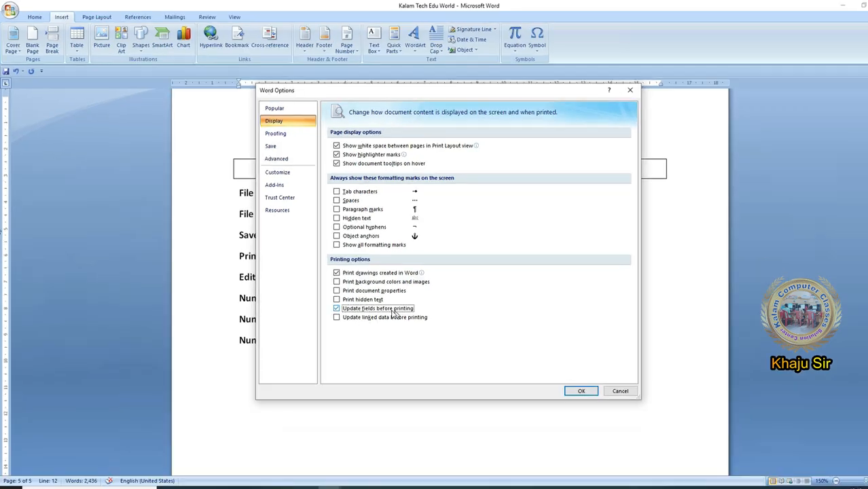
left_click(579, 391)
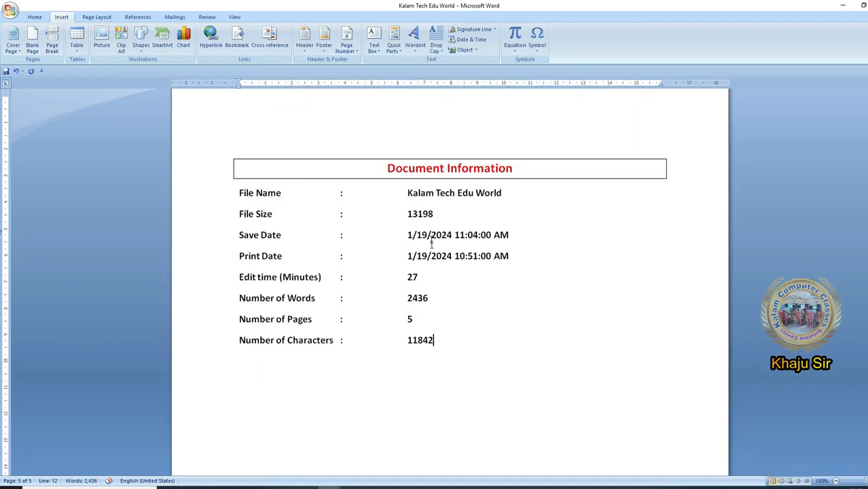
- Check the end of the sample text, re-examine the printing options in Word Options, and close the dialog without applying anything
scroll(488, 356, "up", 12)
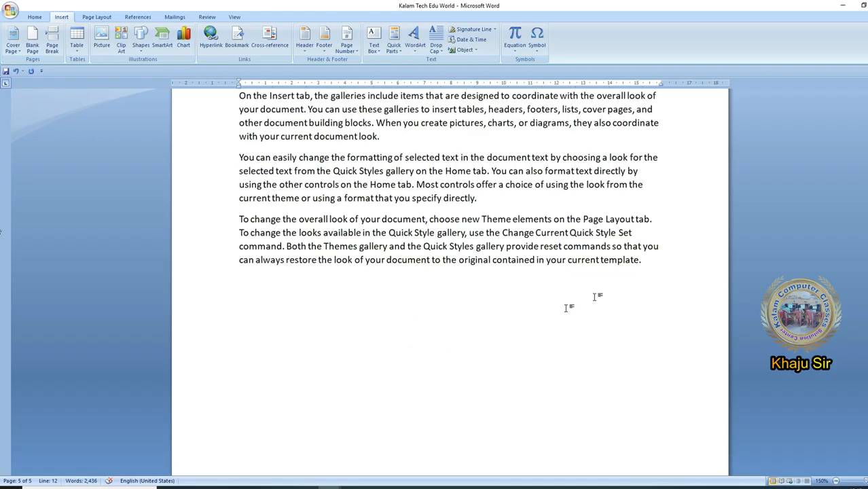
left_click(630, 276)
left_click(646, 261)
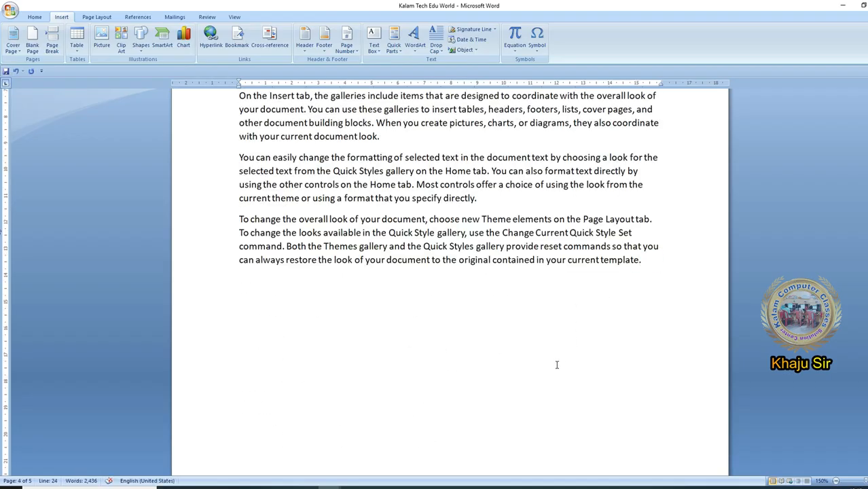
scroll(556, 365, "down", 12)
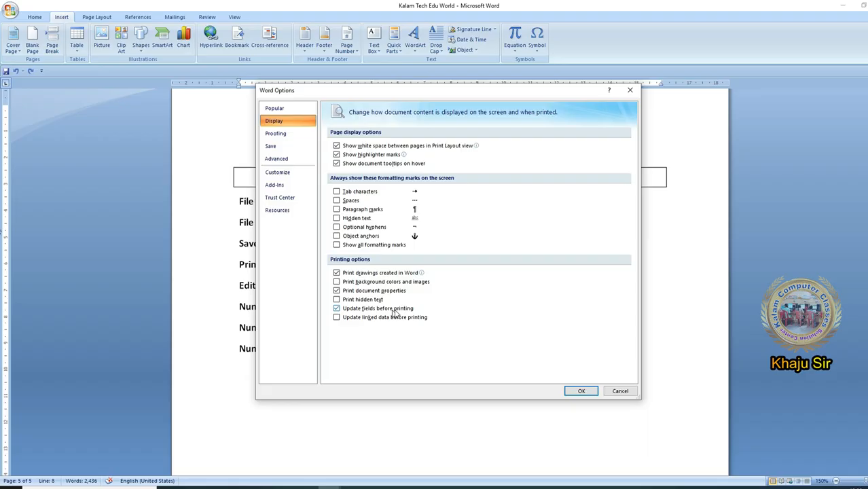
left_click(609, 391)
left_click(455, 310)
scroll(455, 307, "up", 12)
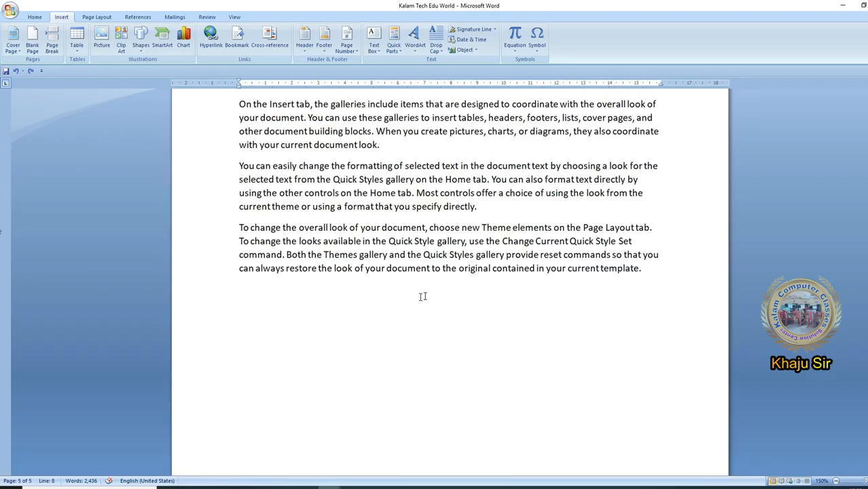
scroll(395, 306, "down", 12)
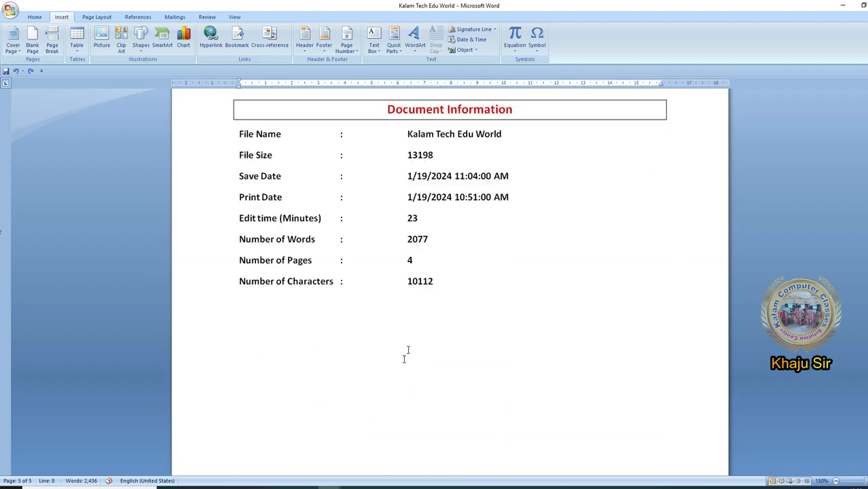
- Insert another page after the sample text preceding the Document Information page, and fill it with =rand() sample text
left_click(413, 257)
scroll(416, 257, "up", 1)
scroll(416, 257, "up", 6)
left_click(248, 165)
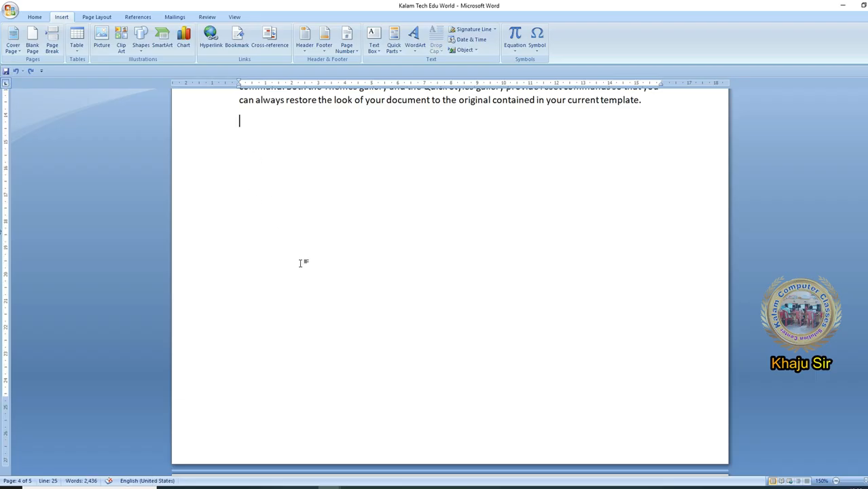
key("ctrl+Return")
type("=rand")
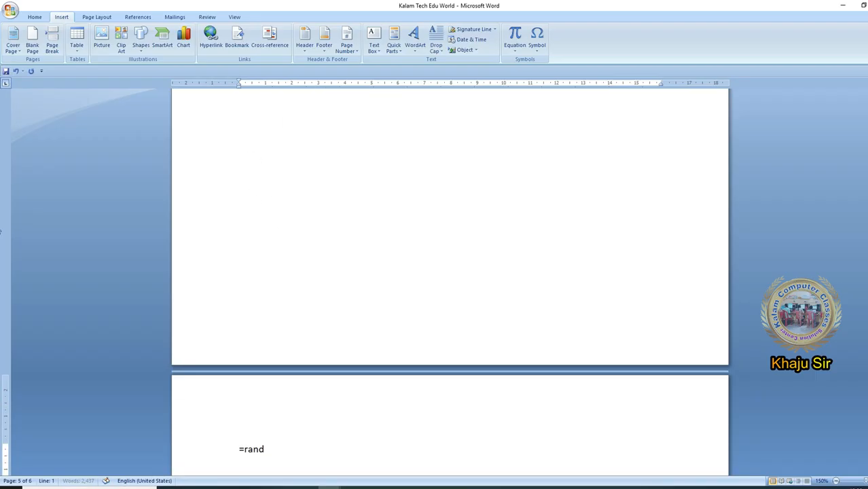
type("()")
key("Return")
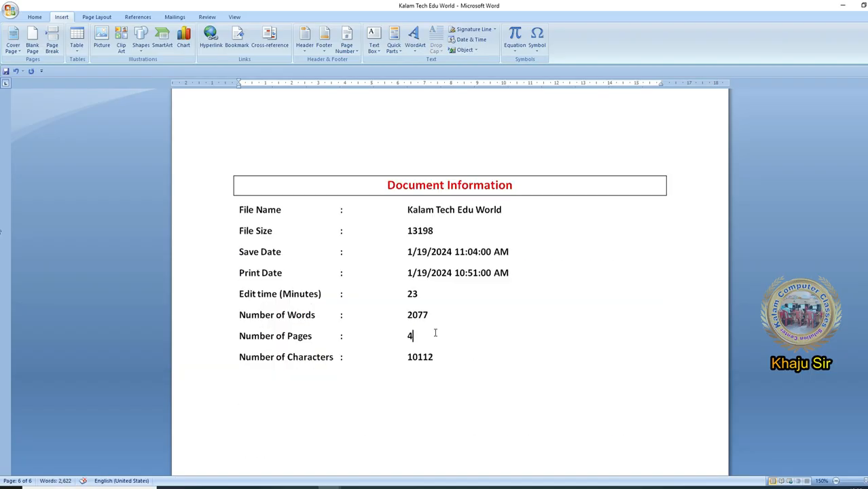
- Check the Update fields before printing setting in the Display section of Word Options and confirm the dialog
left_click(548, 315)
left_click(10, 12)
left_click(137, 214)
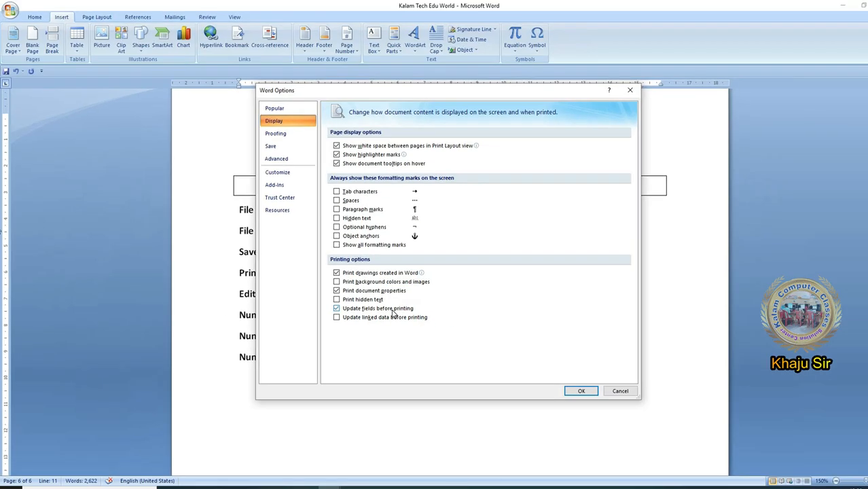
key("Return")
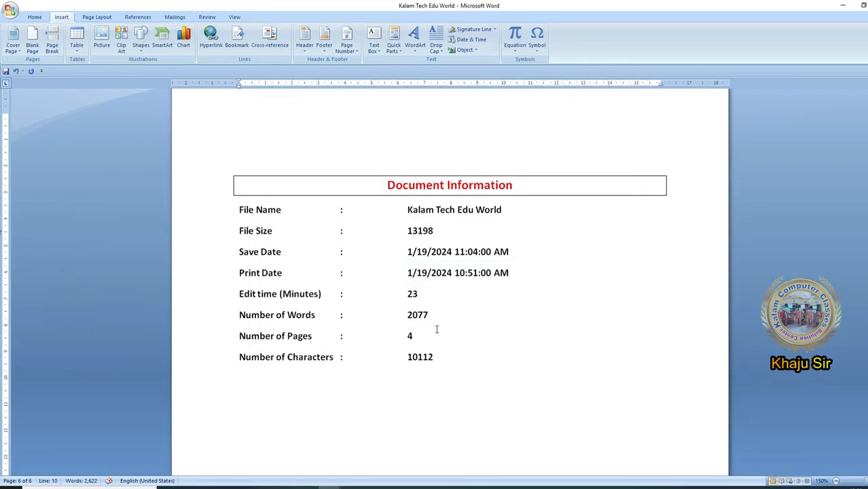
- Open the Print Preview of the document to refresh the page count field, zoom on the Document Information page, and close the preview
left_click(10, 10)
mouse_move(31, 113)
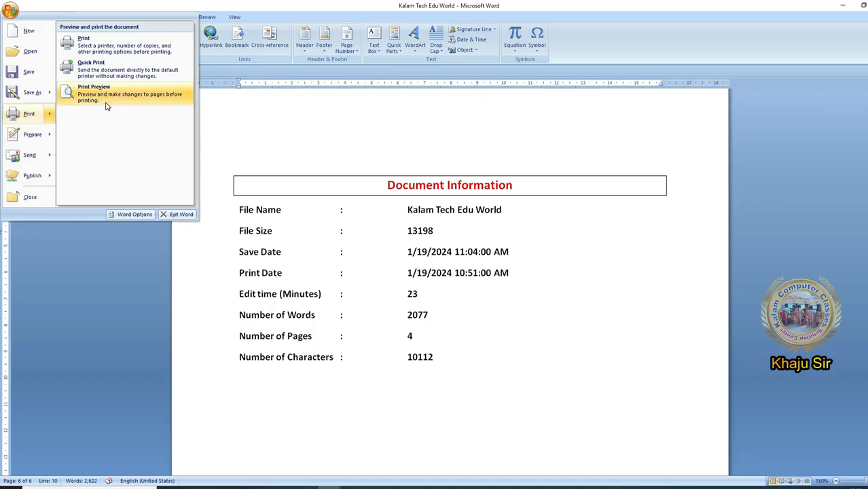
left_click(106, 102)
left_click(417, 251)
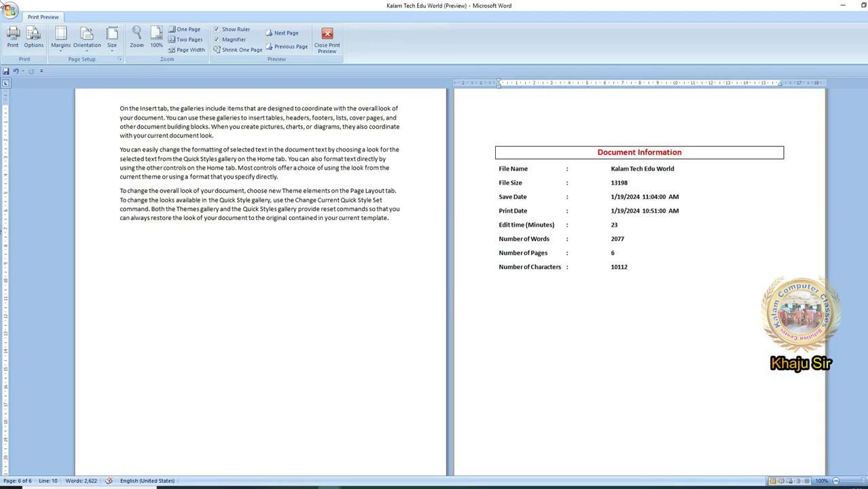
left_click(863, 8)
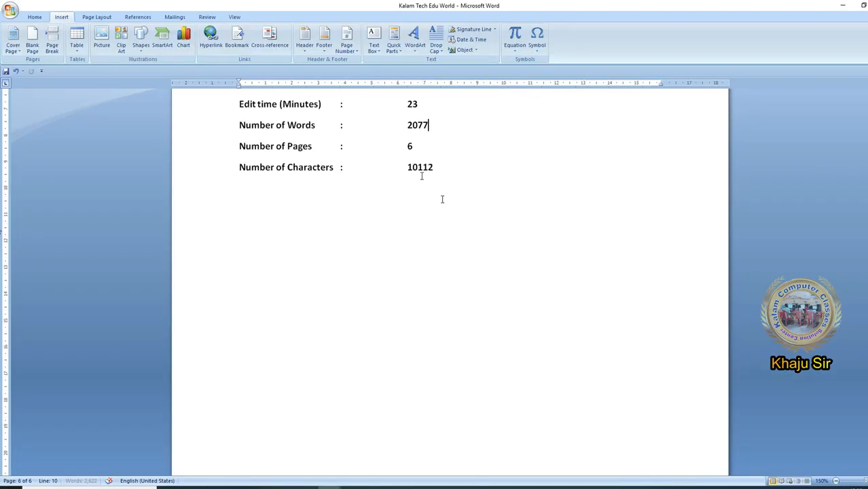
- Preview the Document Information page for printing once more and return to the editable document
scroll(469, 194, "up", 3)
key("alt+f")
left_click(492, 217)
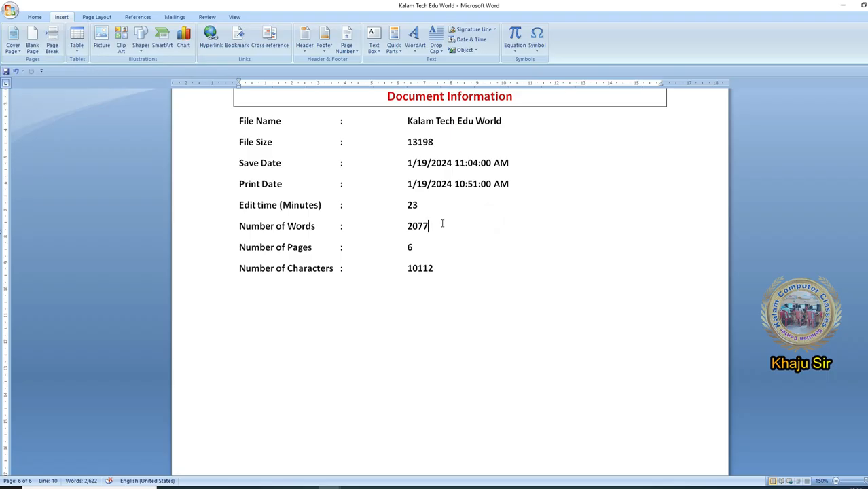
left_click(10, 11)
mouse_move(39, 120)
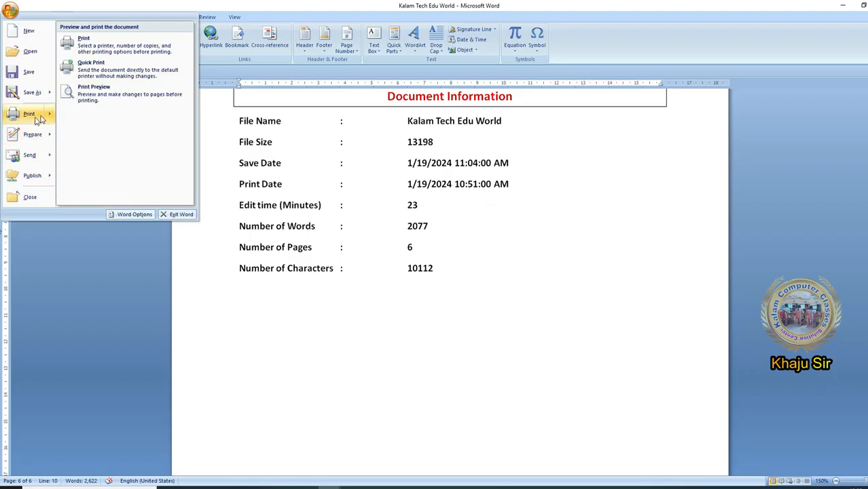
left_click(109, 95)
key("Escape")
left_click(443, 415)
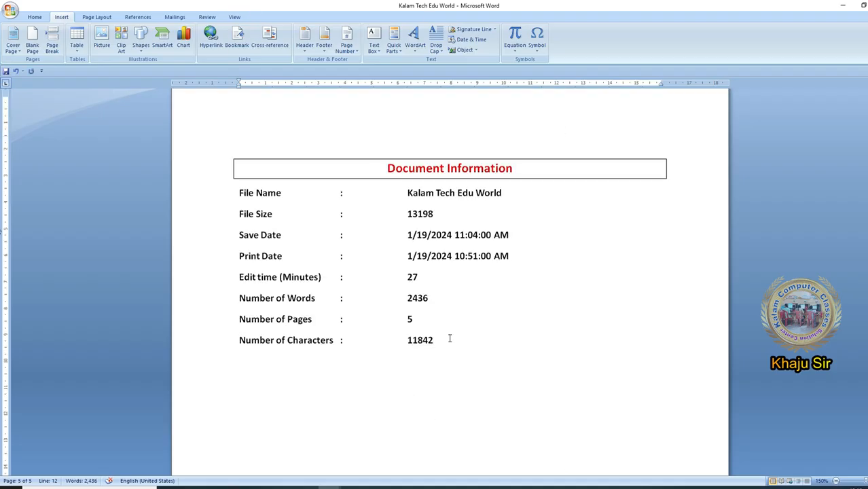
left_click_drag(450, 345, 221, 202)
left_click(480, 353)
left_click_drag(470, 344, 203, 195)
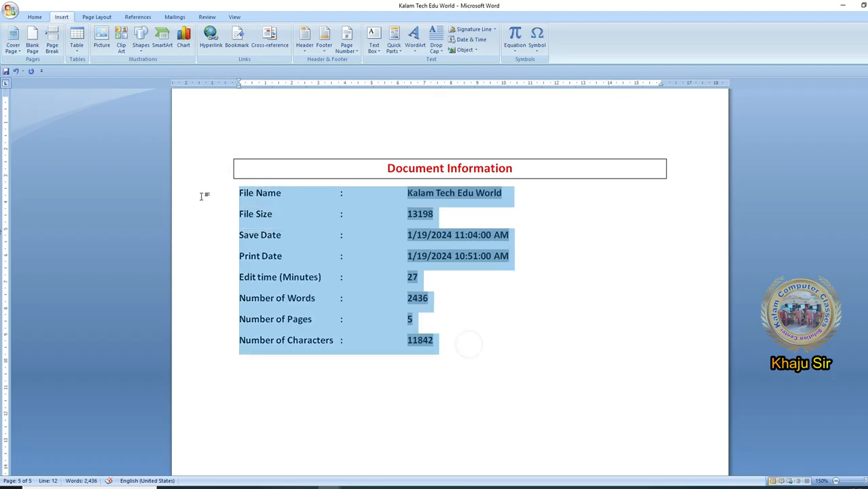
left_click(268, 206)
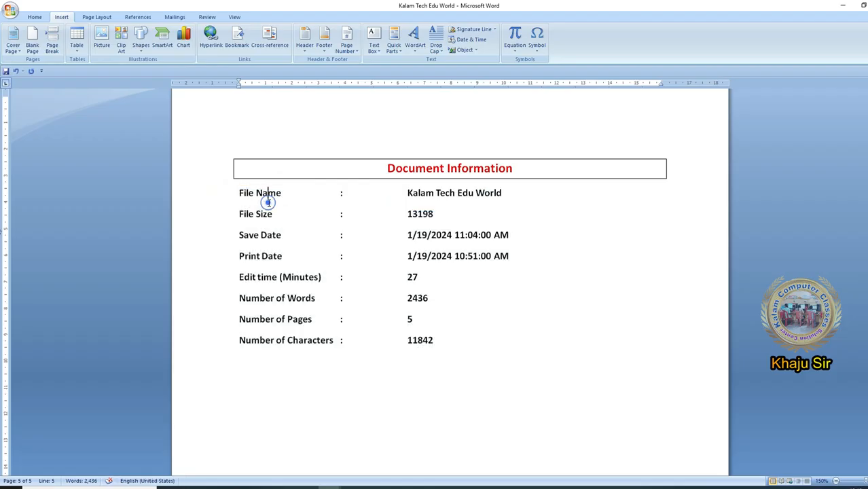
- Enable the Print document properties option in the Display section of Word Options and apply it
left_click(9, 9)
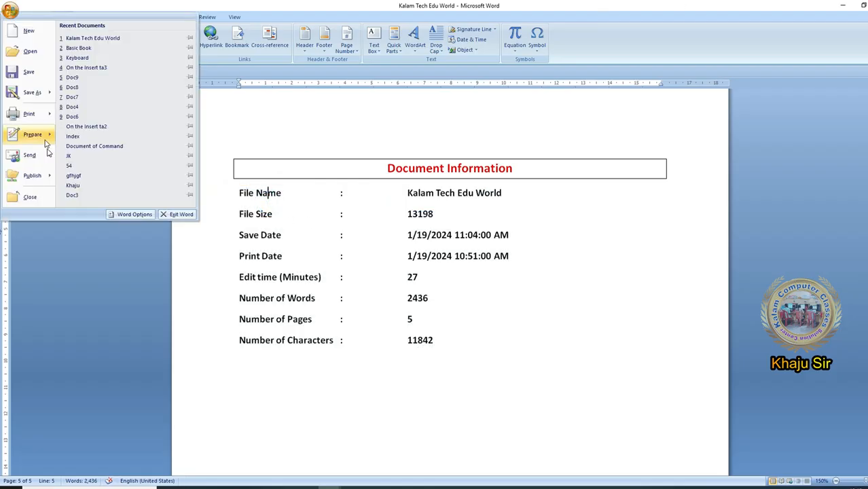
left_click(135, 215)
left_click(285, 121)
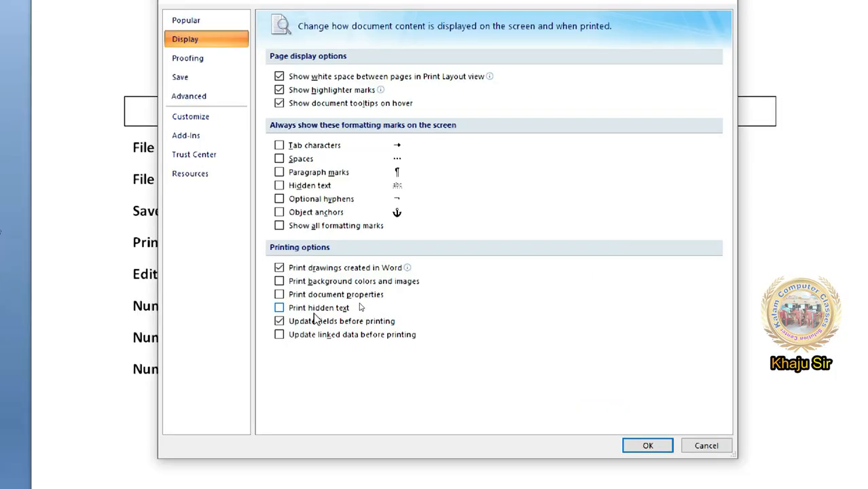
left_click(346, 291)
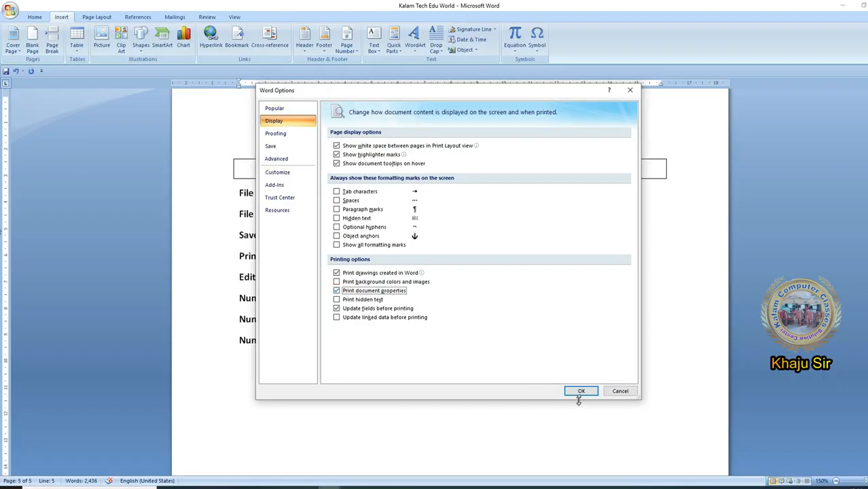
left_click(582, 391)
left_click(478, 330)
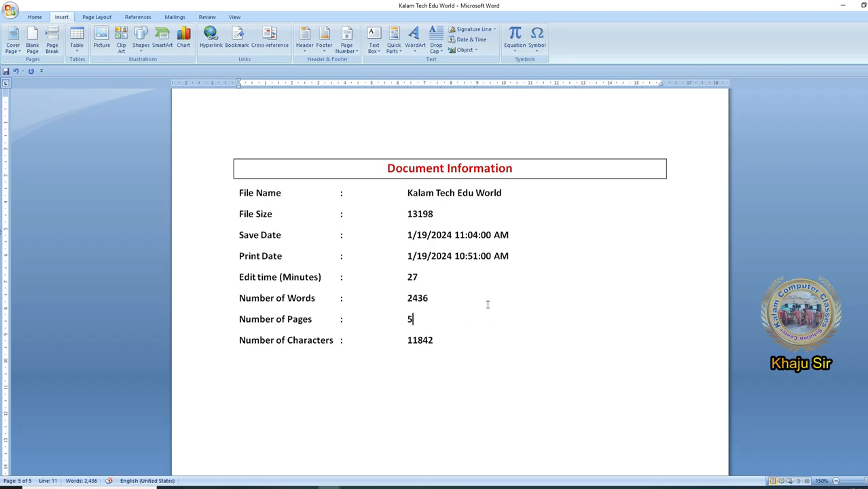
- Examine the Document Information category in the Field dialog, including the LastSavedBy field, and close it without inserting anything
left_click(394, 41)
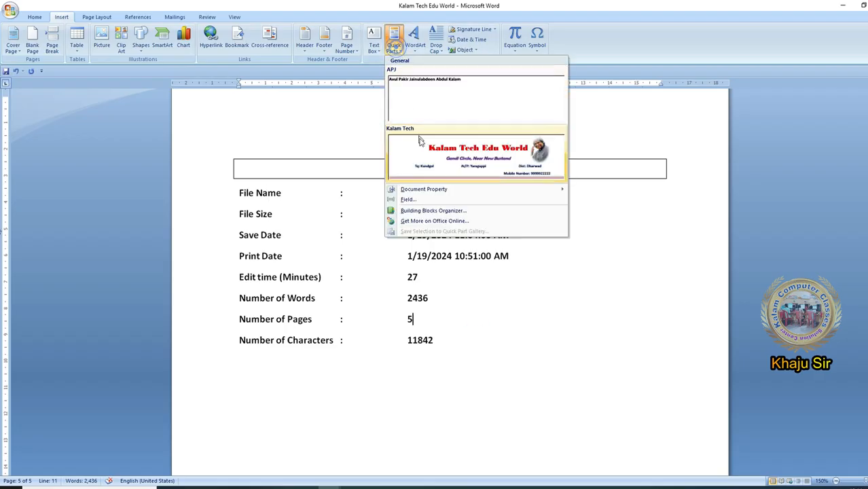
left_click(428, 201)
left_click(442, 221)
left_click(447, 252)
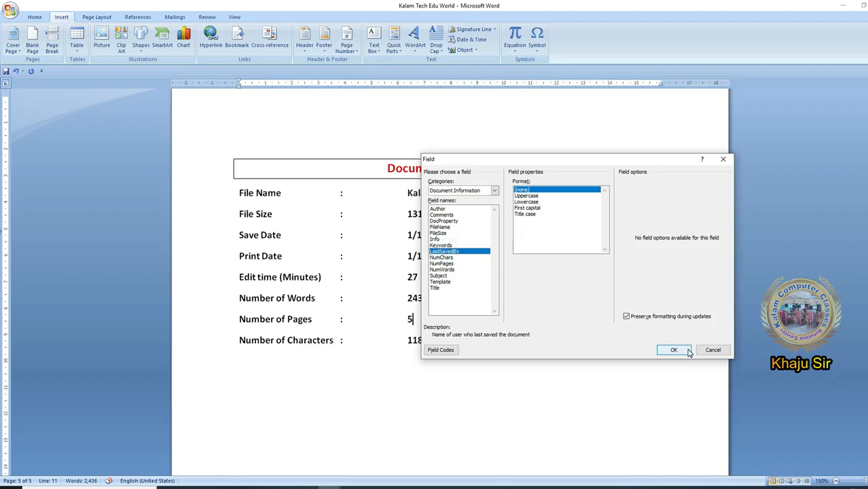
left_click(721, 350)
- Examine the individual field values of the document information list, from File Name to Number of Characters
left_click(474, 173)
left_click(467, 193)
left_click(507, 191)
left_click(480, 234)
left_click(451, 218)
left_click(508, 195)
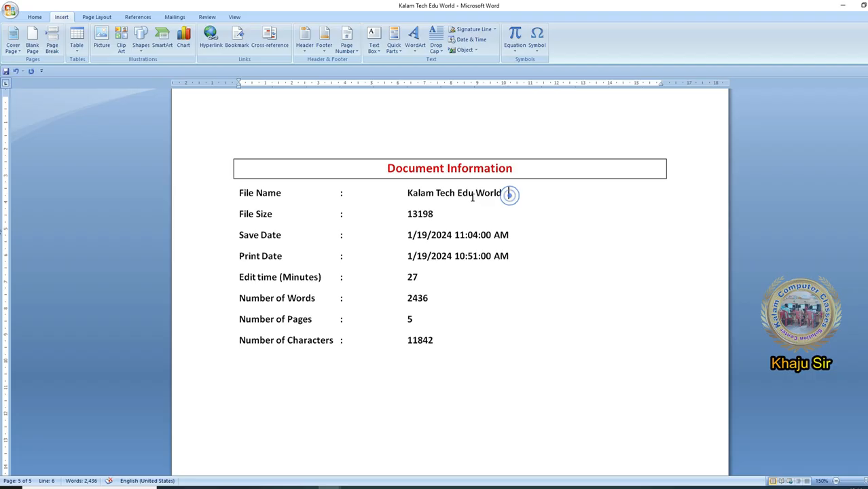
left_click(471, 195)
left_click(465, 225)
left_click(460, 257)
left_click(455, 277)
left_click(418, 300)
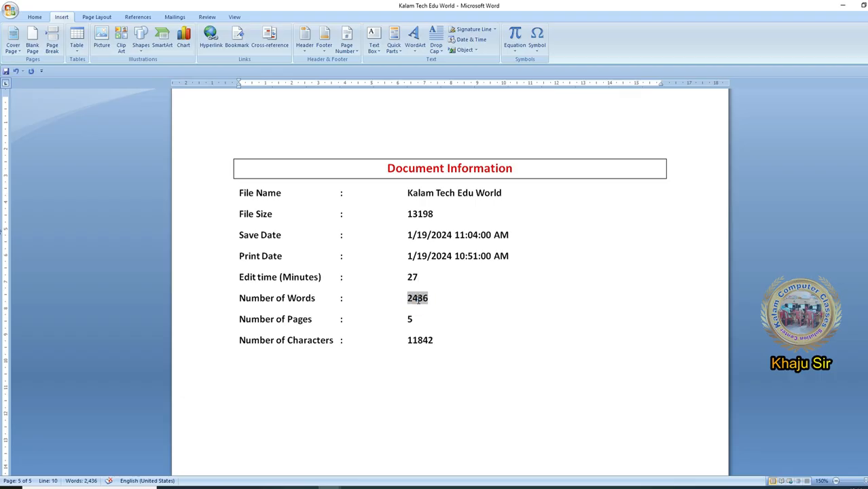
left_click_drag(239, 193, 475, 355)
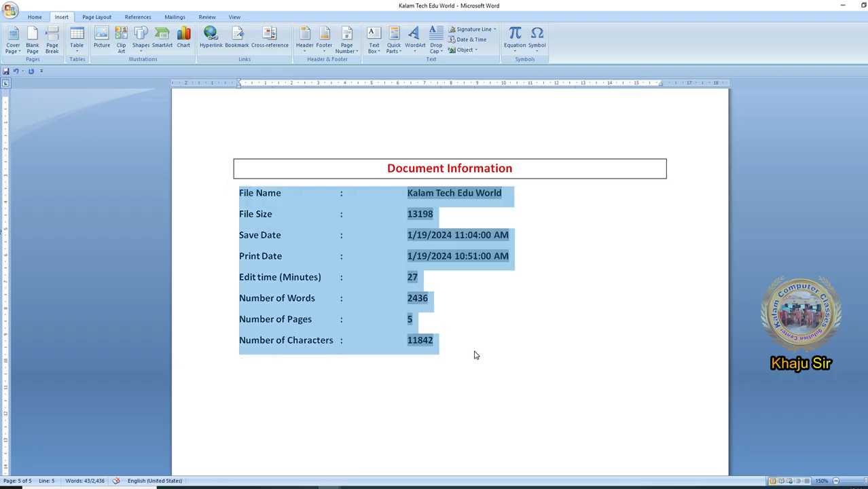
left_click(476, 355)
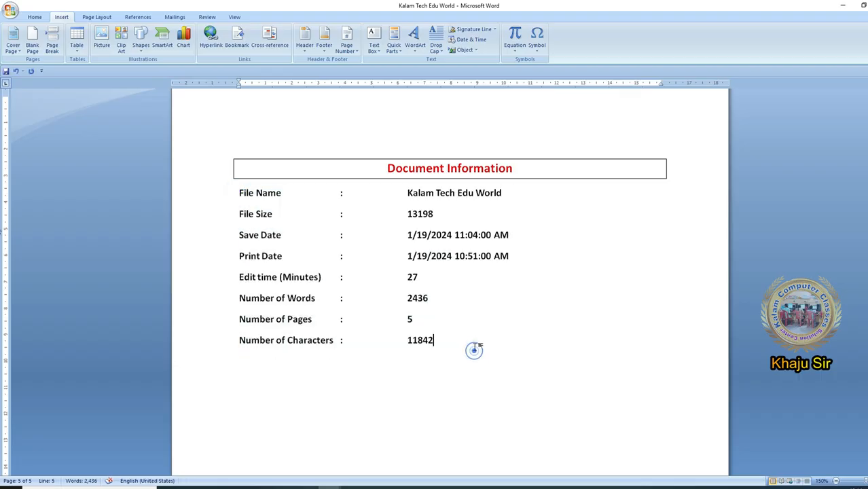
- Re-examine the Update fields before printing and Print document properties options in the Display section of Word Options, confirming the dialog
left_click(8, 12)
left_click(117, 216)
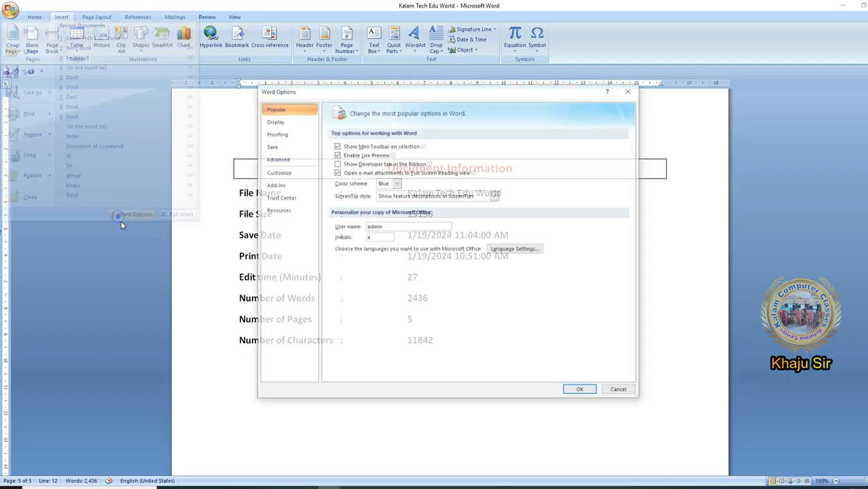
left_click(274, 133)
left_click(275, 121)
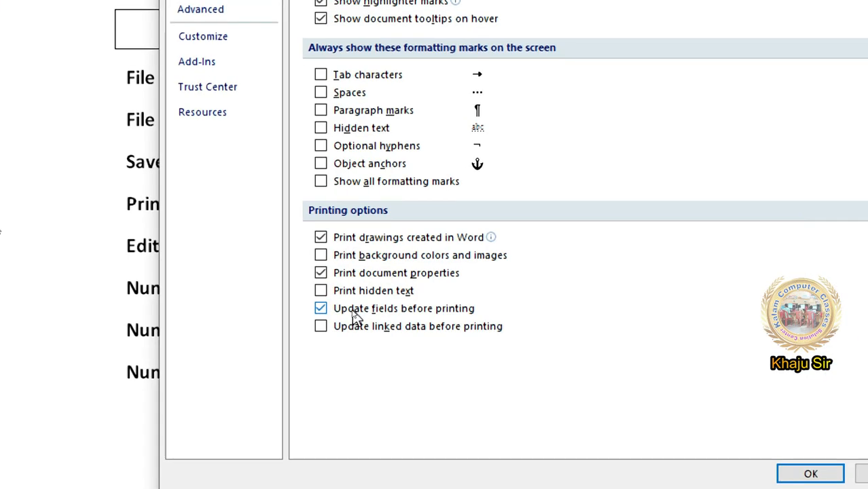
left_click(354, 309)
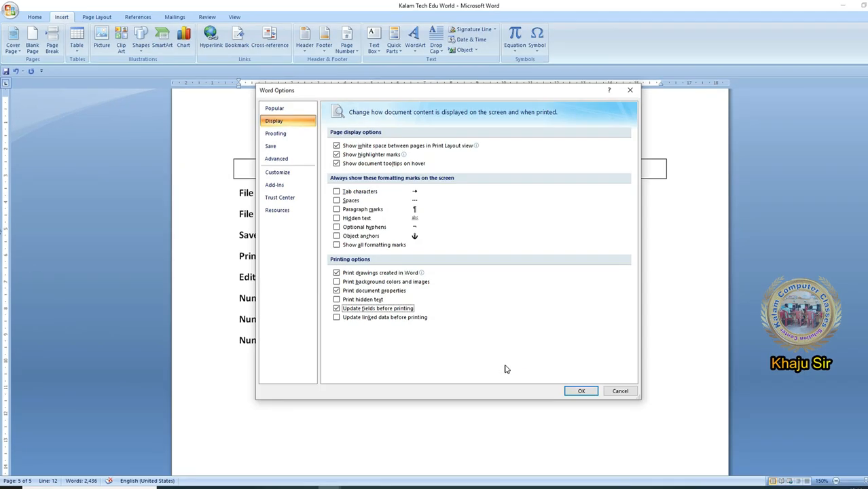
left_click(582, 391)
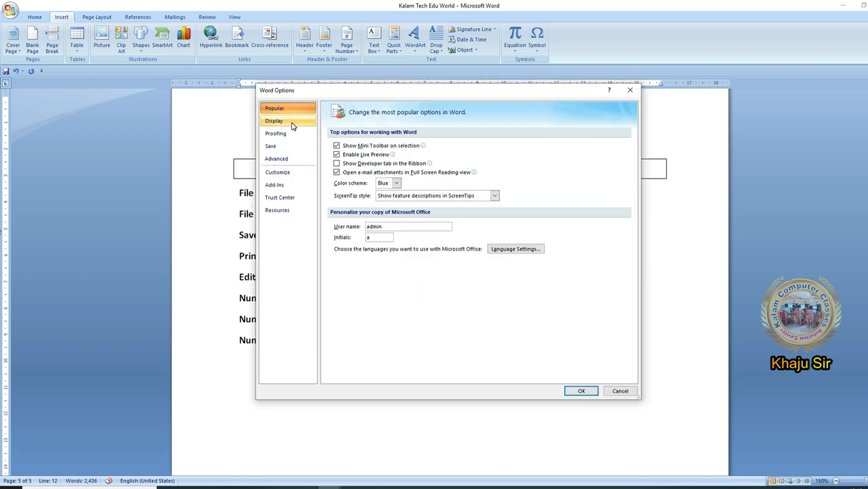
left_click(292, 122)
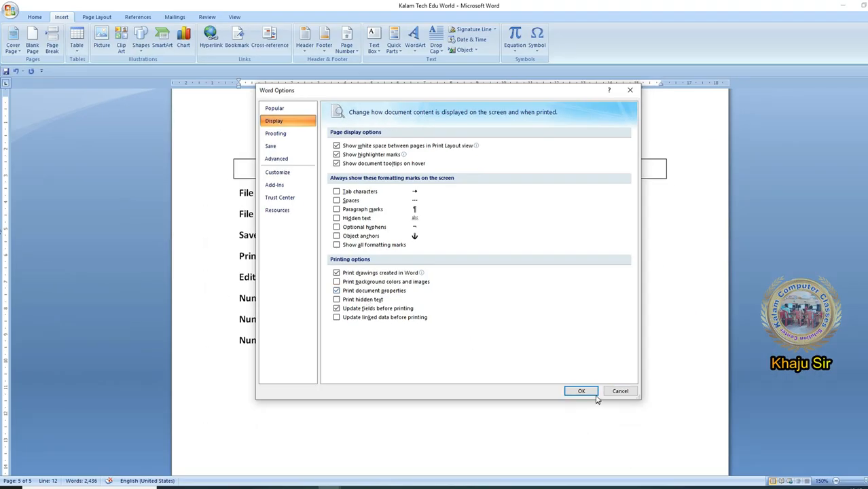
left_click(594, 392)
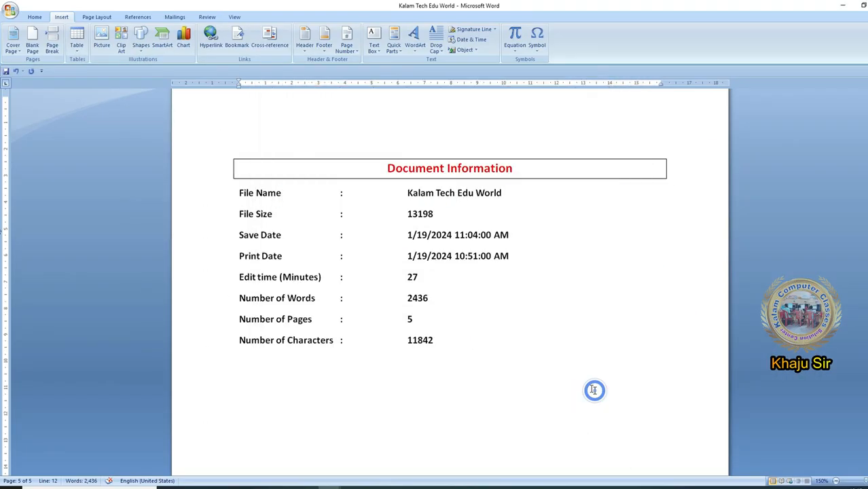
- View the list of building blocks in the Building Blocks Organizer and close it without inserting any
left_click_drag(504, 340, 239, 170)
left_click(306, 368)
left_click(393, 44)
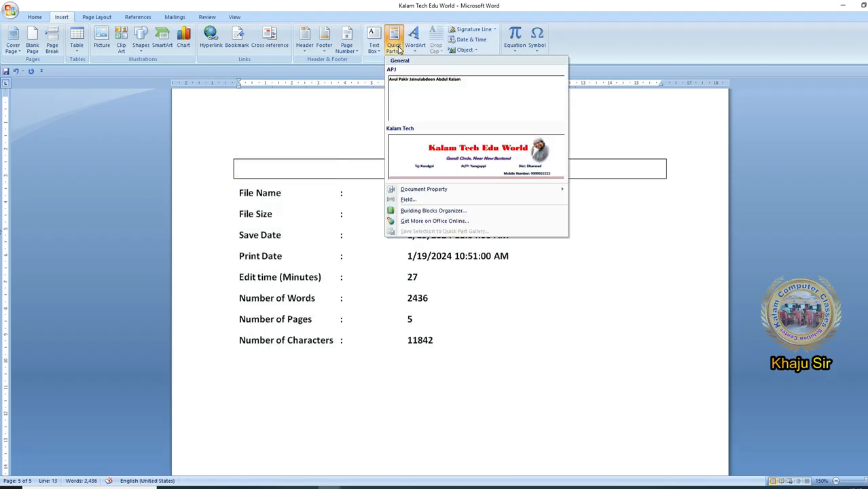
left_click(436, 212)
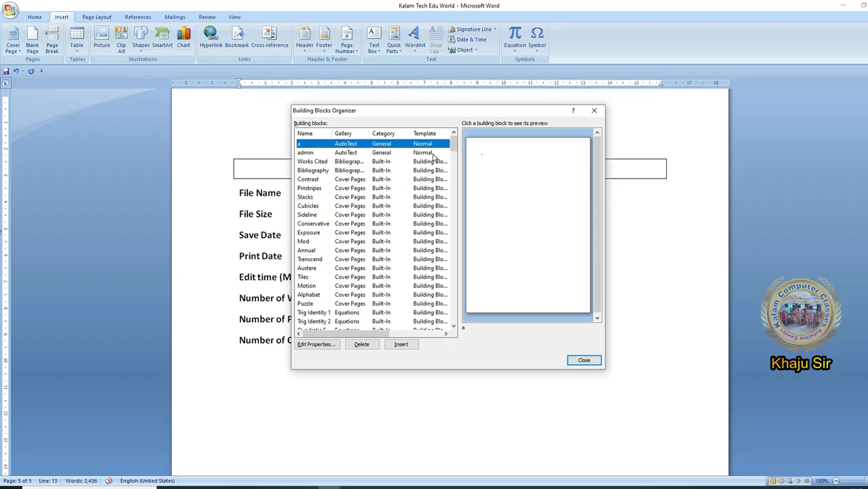
key("Escape")
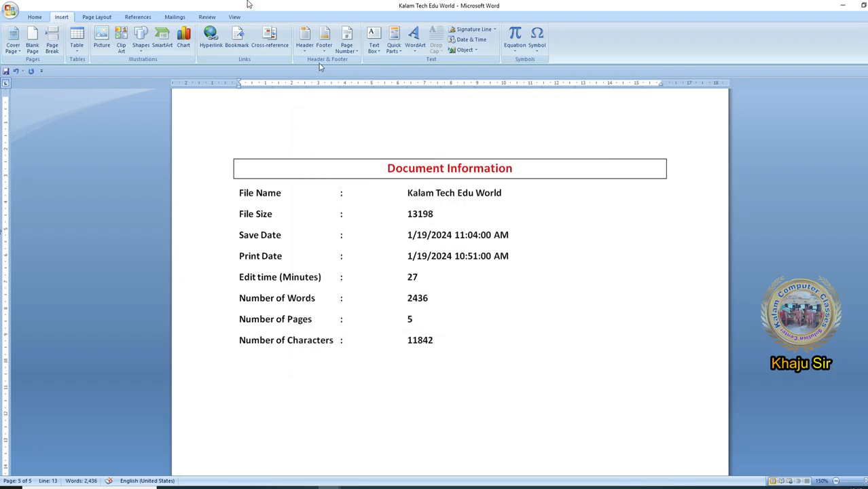
- Look at the Quick Tables gallery and its Save Selection to Quick Tables Gallery command, and dismiss it
left_click(77, 40)
mouse_move(103, 186)
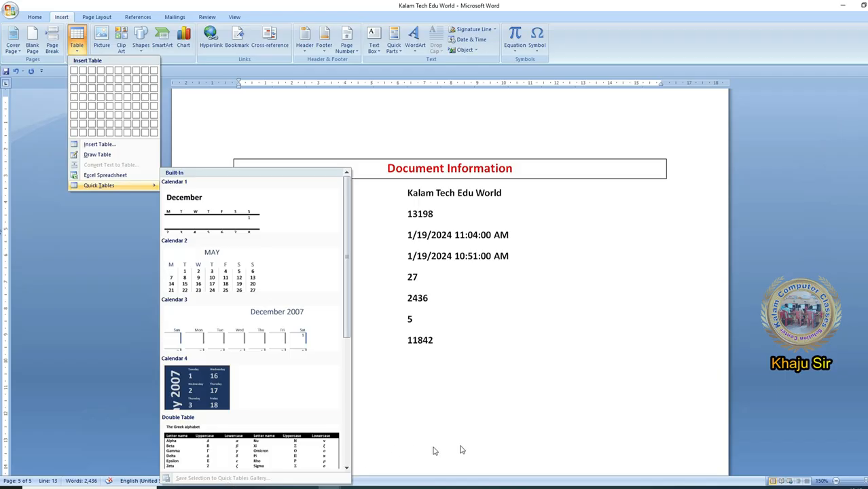
left_click(860, 359)
- Insert a table of 6 columns and 5 rows below the sample text on page 4
scroll(861, 360, "up", 1)
scroll(533, 414, "up", 10)
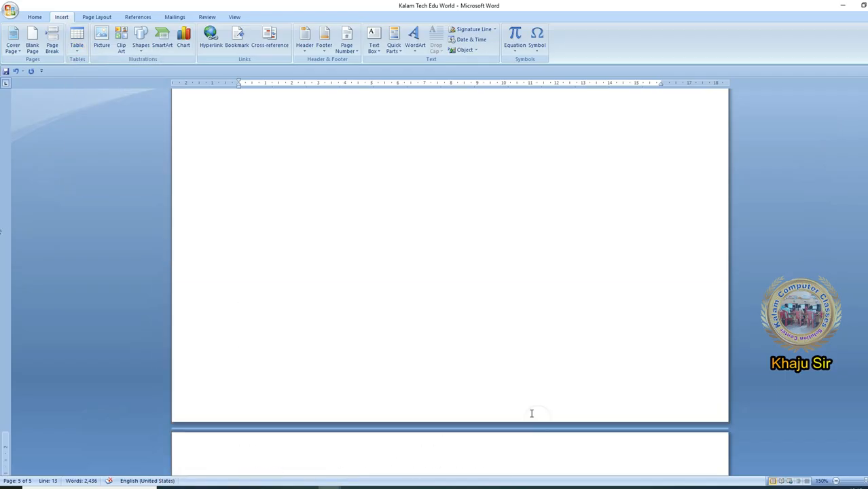
left_click(322, 305)
left_click(250, 280)
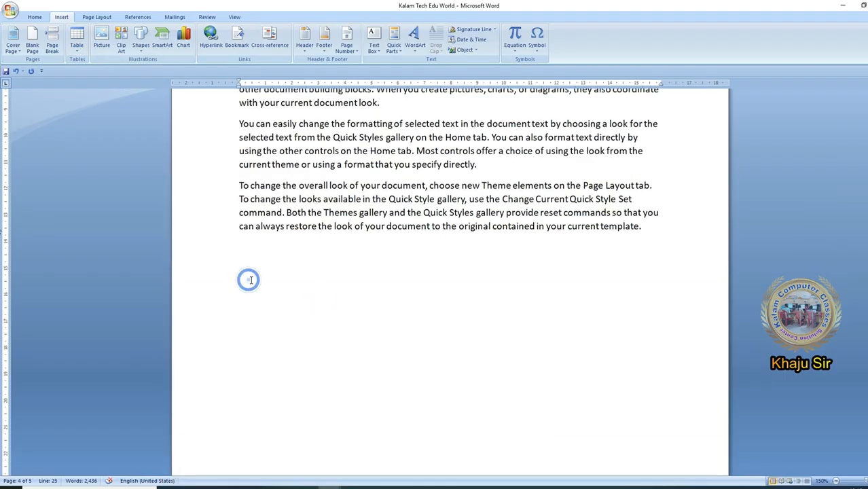
left_click(77, 41)
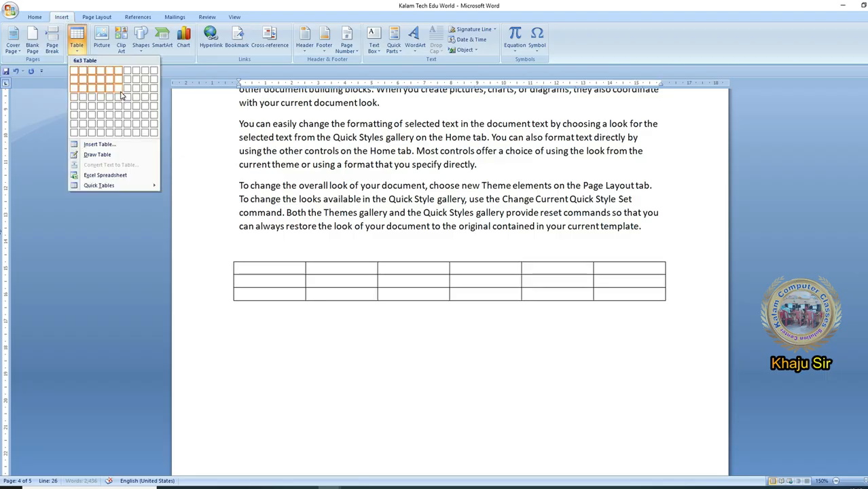
left_click(121, 107)
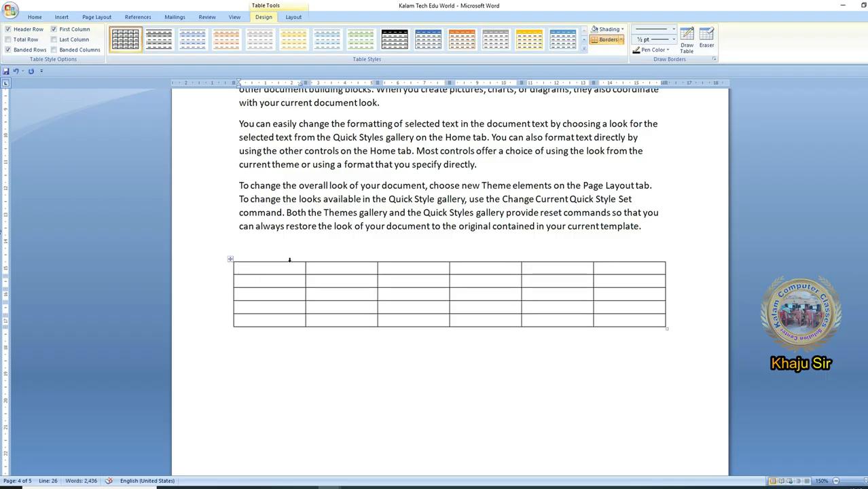
- Apply a built-in table style with a blue header row, blue first column and grey banded rows to the whole new table
left_click(231, 259)
left_click(582, 49)
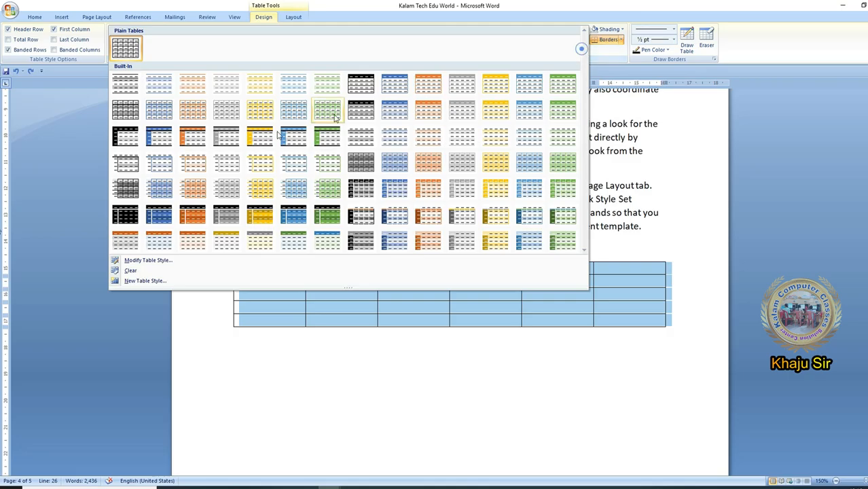
left_click(171, 141)
left_click(348, 309)
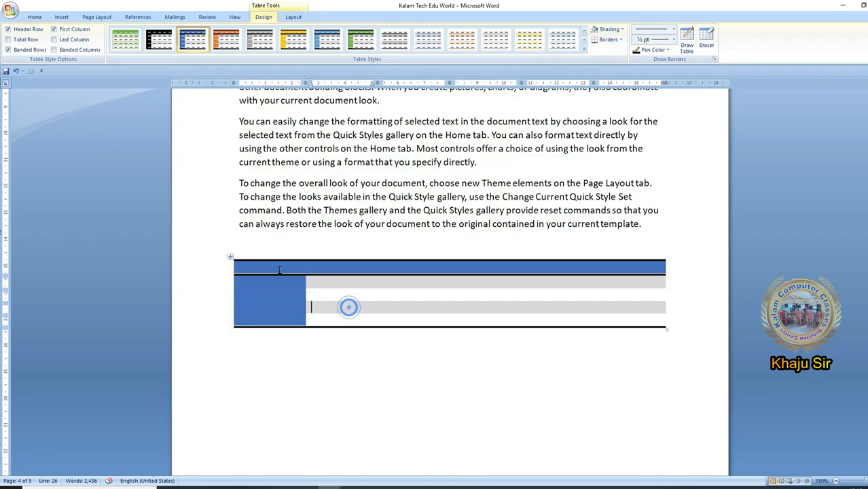
- Shade the table's header row red and the first-column cells below it green
left_click_drag(421, 271, 720, 258)
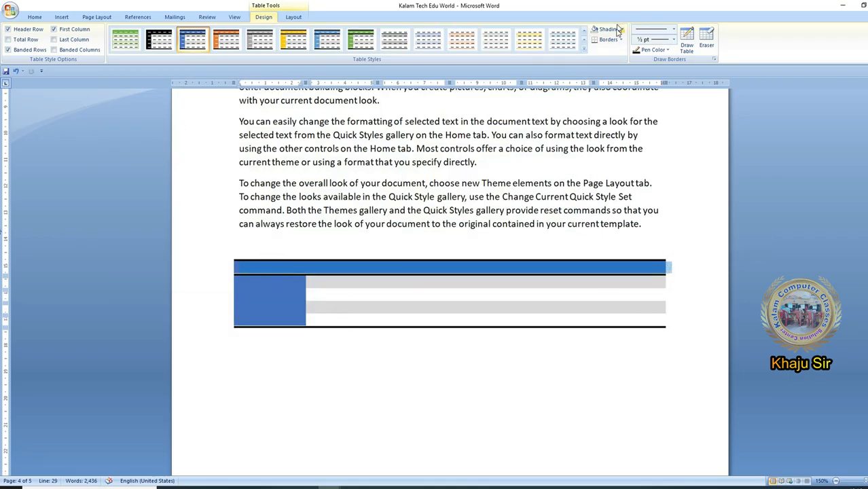
left_click(616, 29)
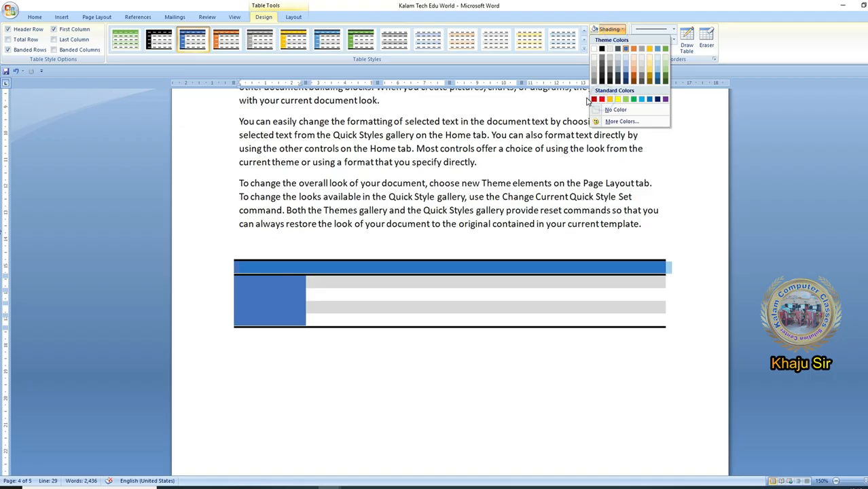
left_click(601, 99)
left_click(616, 30)
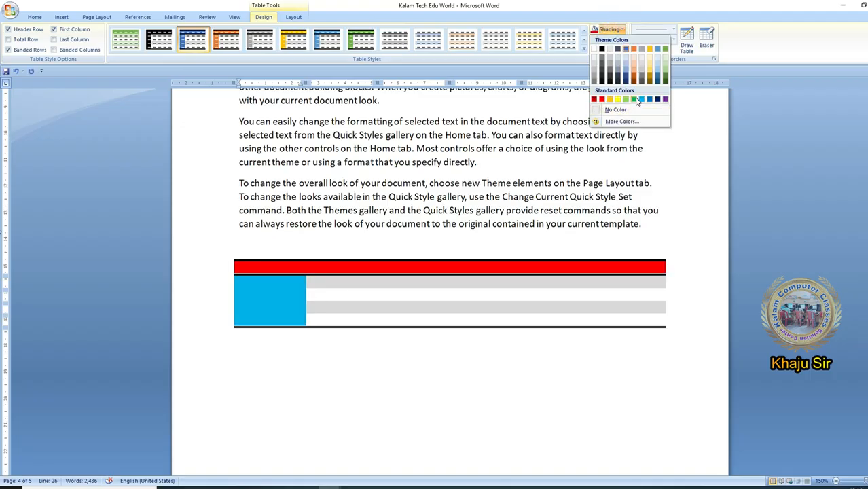
left_click(637, 100)
- Fill the table cells with placeholder text and shade the two grey banded rows yellow, leaving the green first column out
left_click(343, 269)
type("sdgds\tsdgsd\tgsd\tg\tsd\tgsd\tg")
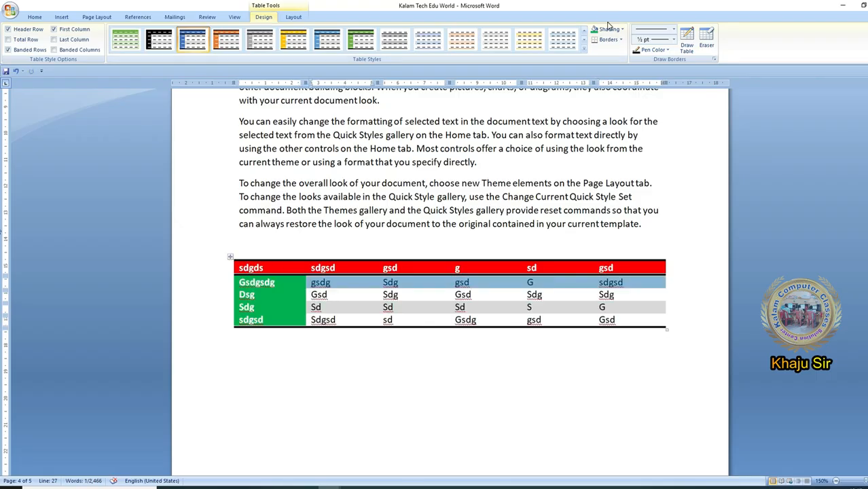
left_click(614, 29)
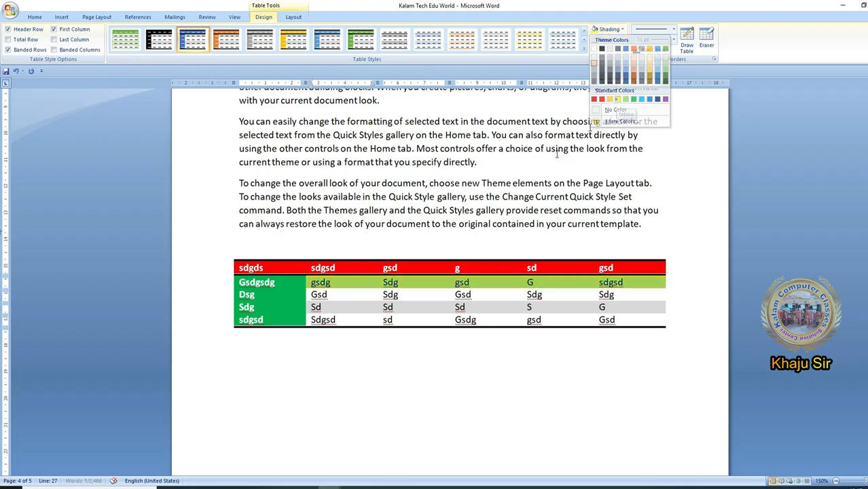
left_click(617, 100)
left_click_drag(370, 309, 643, 307)
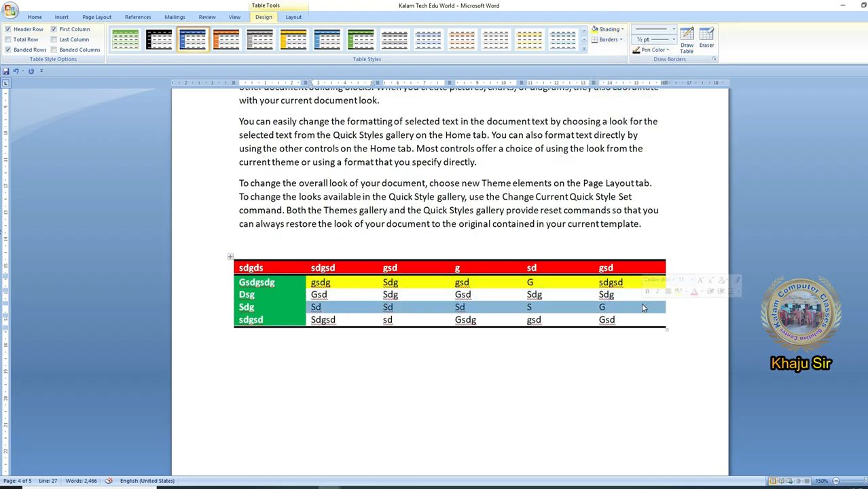
left_click(601, 30)
left_click(398, 309)
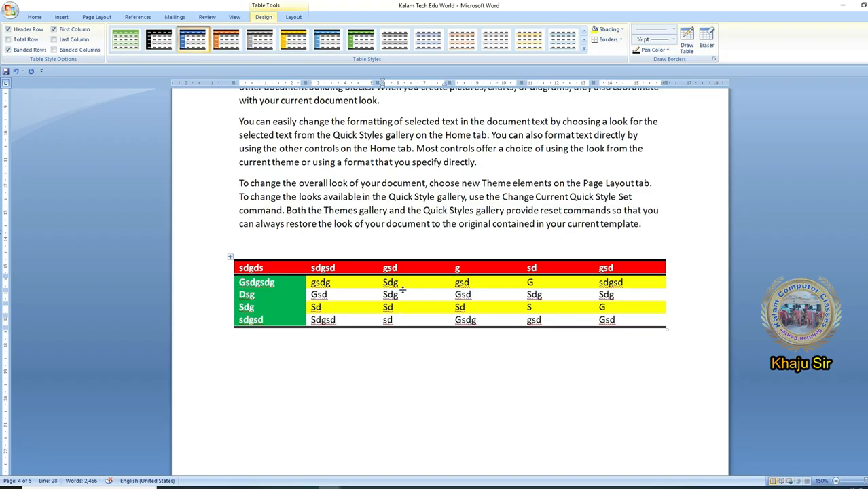
- Clear the placeholder text from all table cells and start saving the whole table to the Quick Tables gallery under the name KK Table
left_click_drag(242, 267, 624, 326)
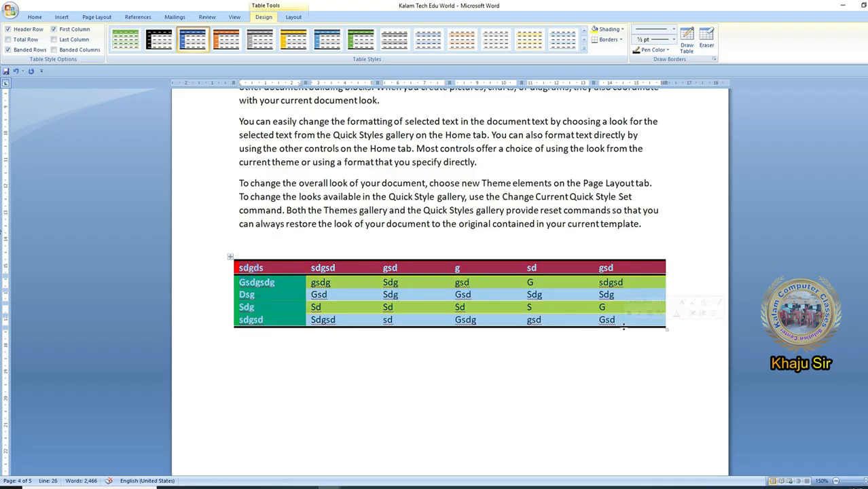
key("Delete")
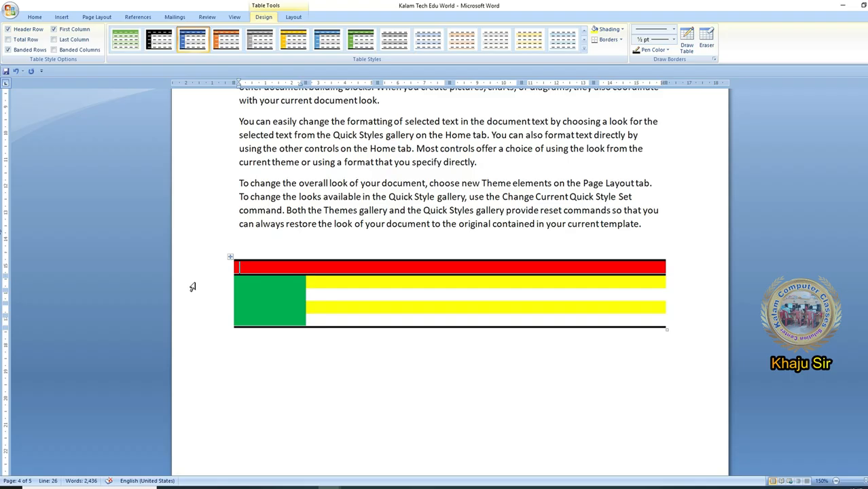
left_click(230, 257)
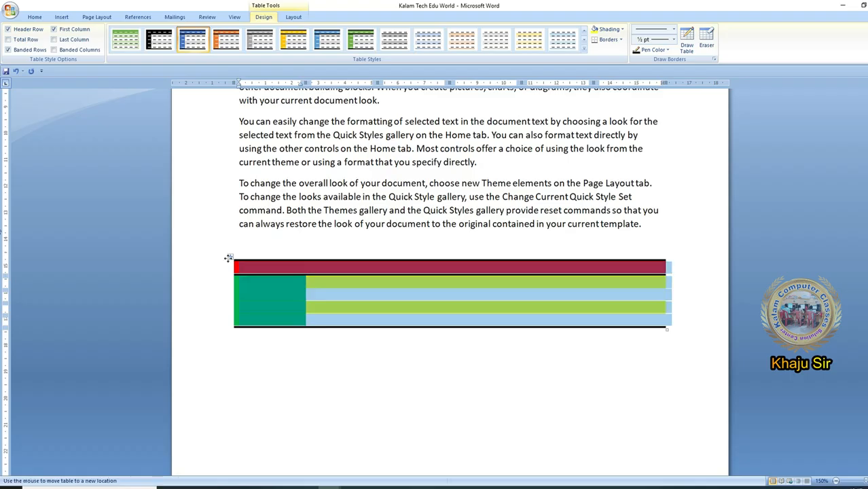
left_click(61, 17)
left_click(77, 41)
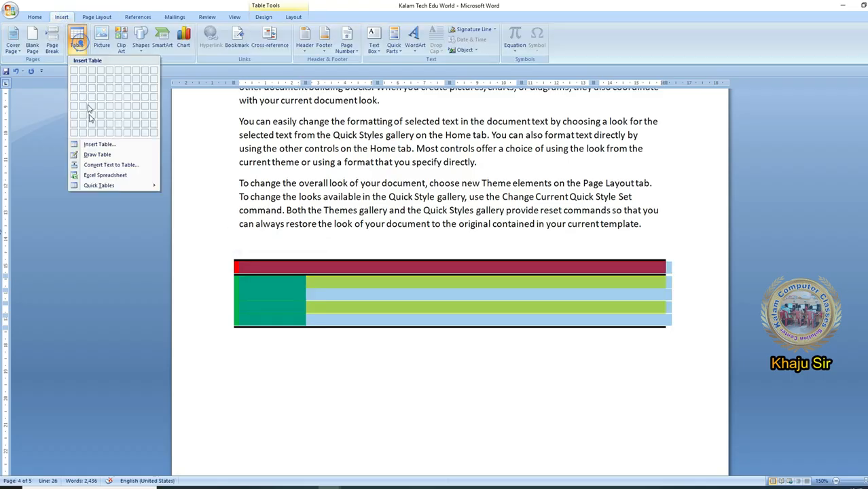
left_click(99, 184)
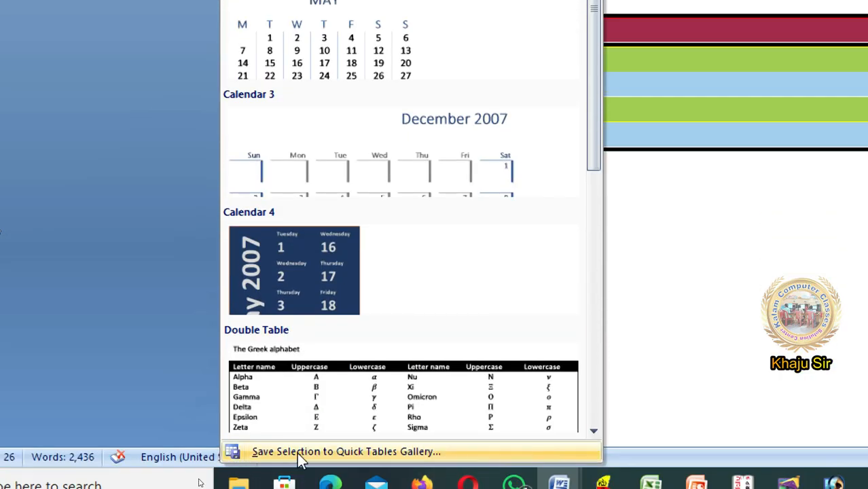
left_click(297, 452)
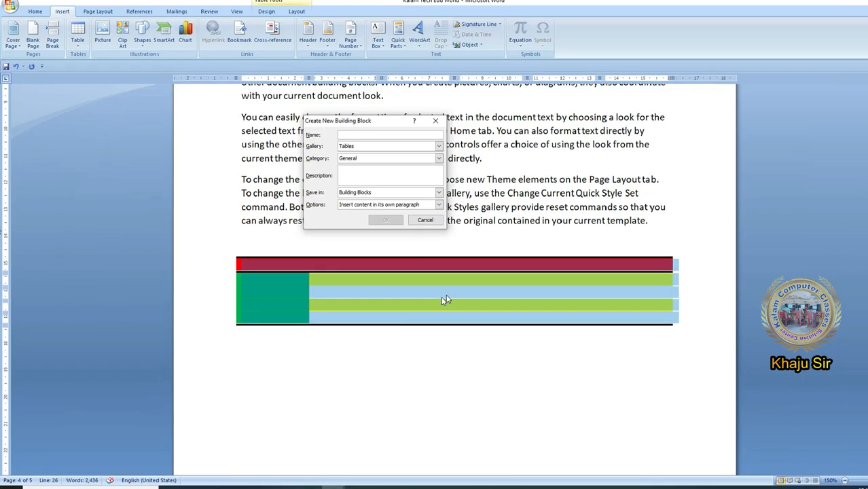
type("KK Table")
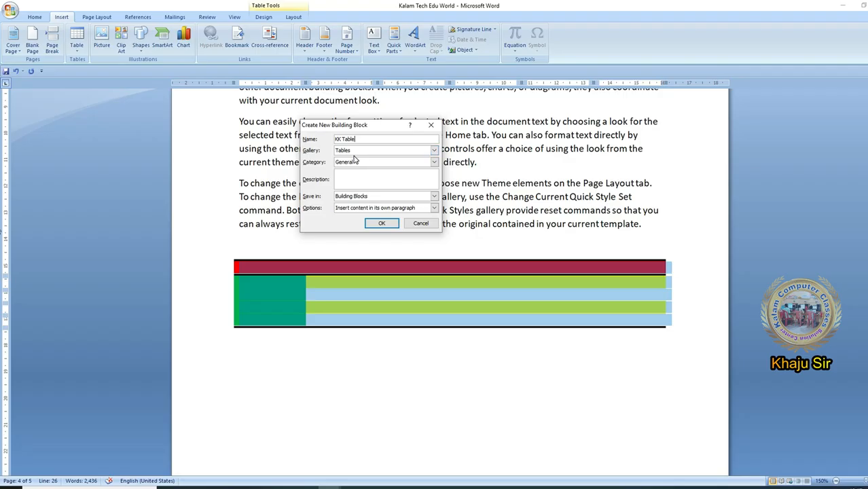
- Try the Headers, Page Numbers and Quick Parts galleries as the destination for the KK Table building block
left_click(354, 150)
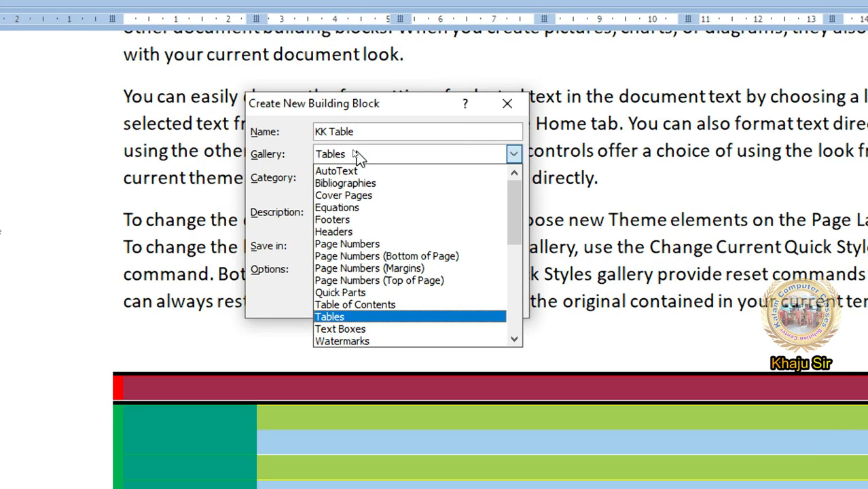
left_click(360, 233)
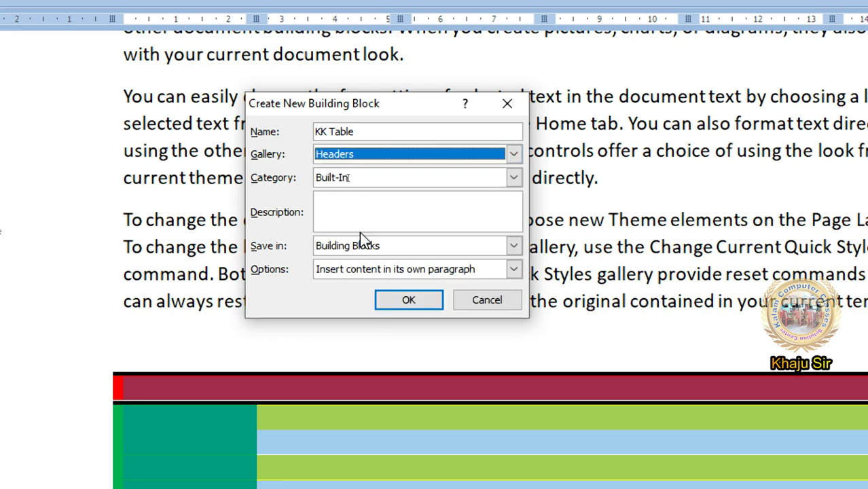
left_click(344, 161)
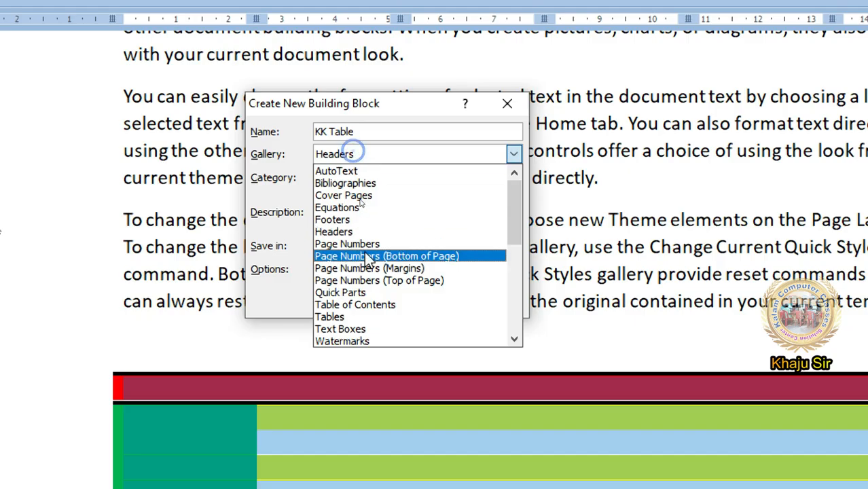
left_click(369, 252)
left_click(348, 151)
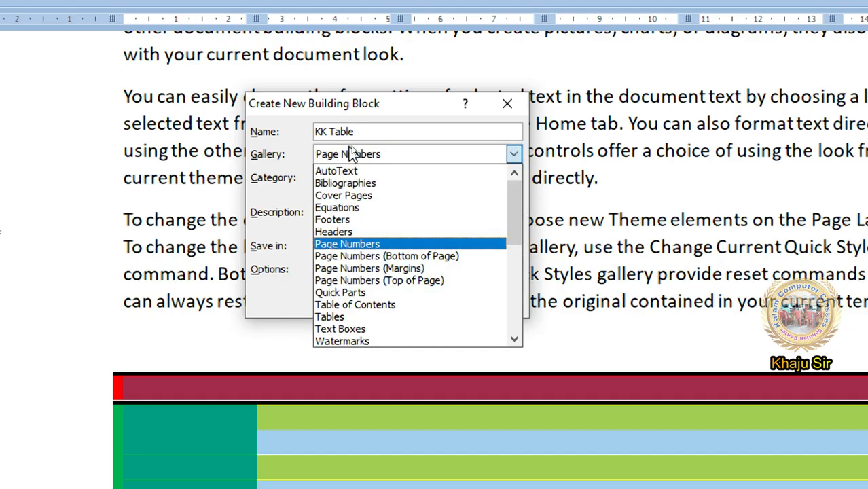
left_click(377, 292)
left_click(388, 151)
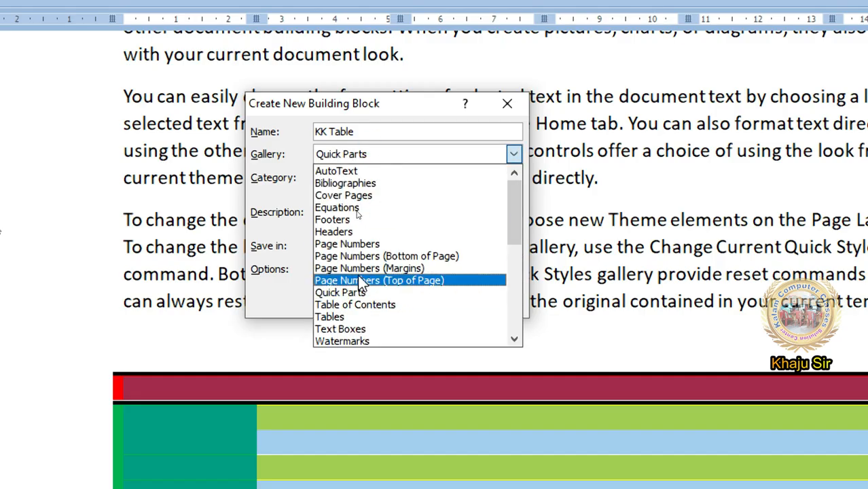
- Assign the KK Table building block to the Tables gallery and save it
left_click(375, 318)
left_click(410, 300)
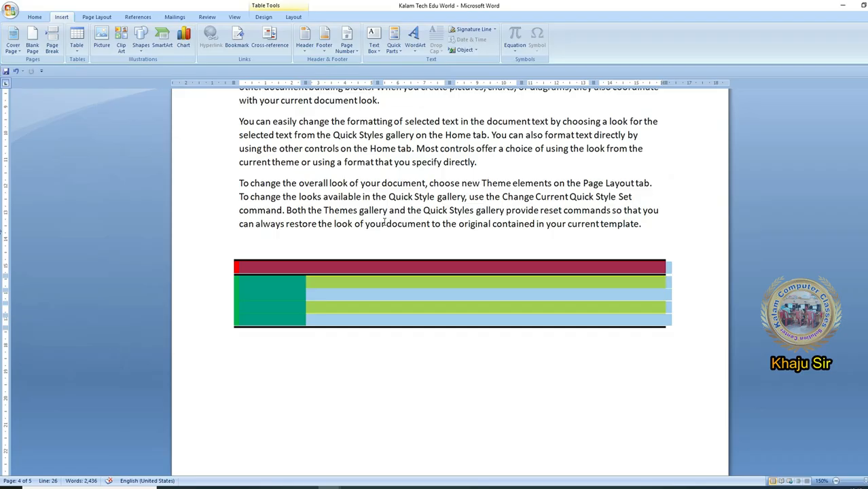
left_click(363, 265)
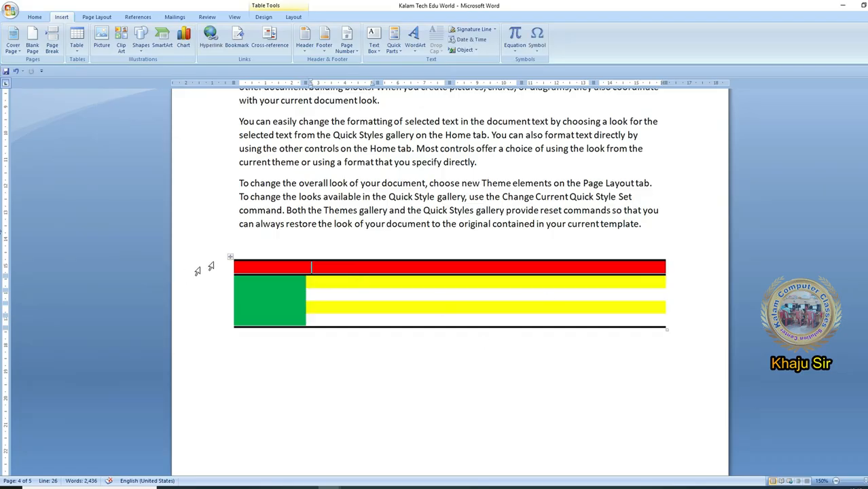
- Create a new blank document and place the text cursor on its page
left_click(9, 9)
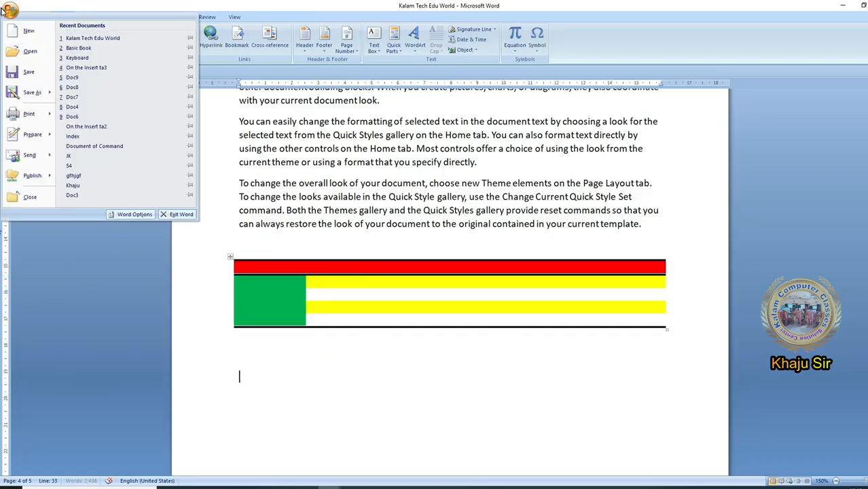
left_click(27, 33)
double_click(308, 127)
left_click(272, 180)
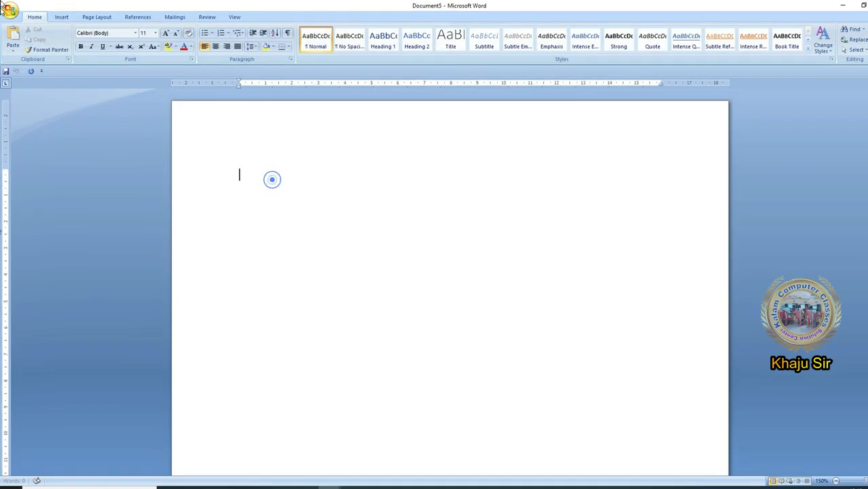
- Insert the saved KK Table from the Quick Tables gallery into the blank document
left_click(61, 17)
left_click(77, 45)
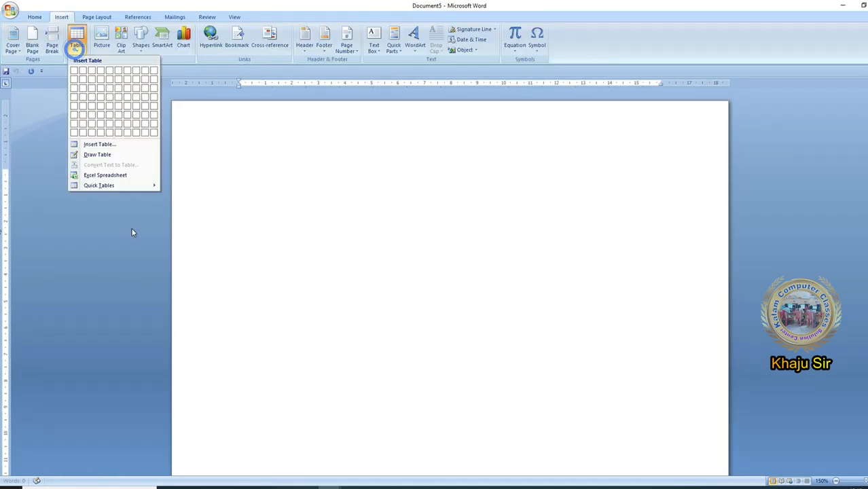
left_click(120, 185)
scroll(246, 412, "down", 10)
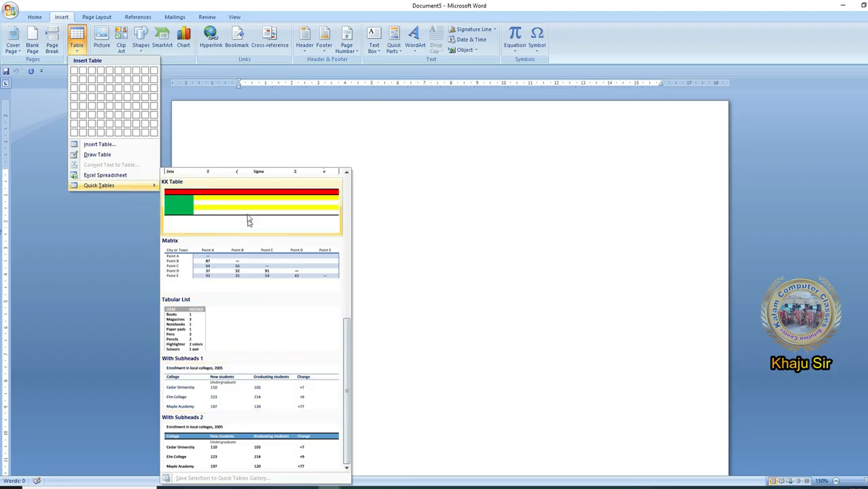
scroll(241, 234, "up", 3)
left_click(246, 384)
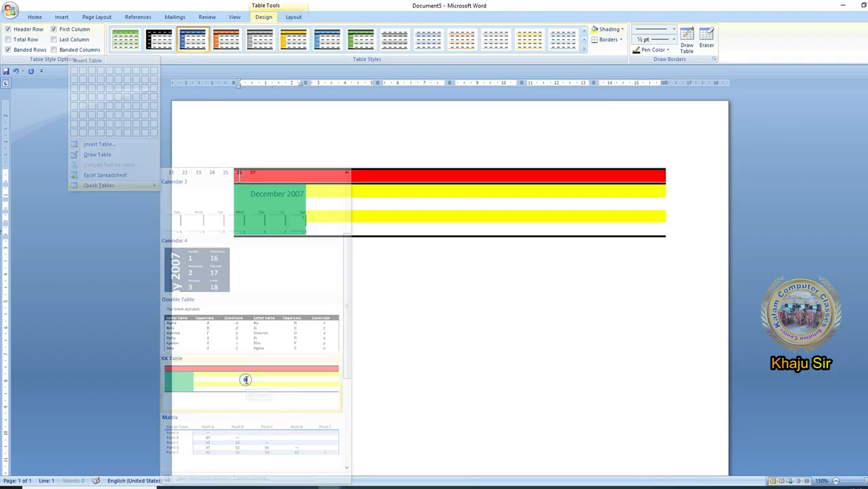
- Enter placeholder text in each row of the inserted table's first column
type("dsgsdg")
key("Tab")
type("sdgsdg")
key("Return")
type("dsgsd")
key("Down")
type("sdgsd")
key("Tab")
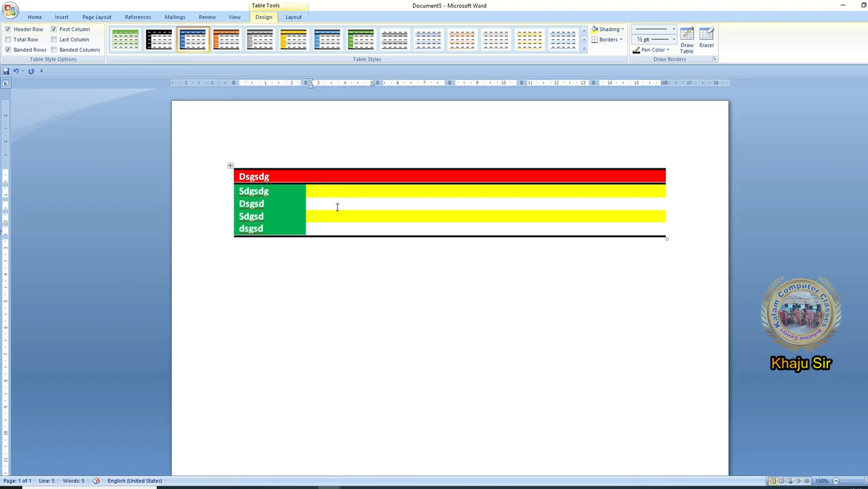
- Undo the placeholder text entries and the table insertion to empty the document
key("BackSpace")
key("BackSpace")
key("BackSpace")
key("BackSpace")
key("BackSpace")
key("BackSpace")
key("BackSpace")
key("BackSpace")
key("BackSpace")
key("BackSpace")
key("BackSpace")
key("BackSpace")
key("BackSpace")
key("BackSpace")
key("BackSpace")
key("BackSpace")
key("BackSpace")
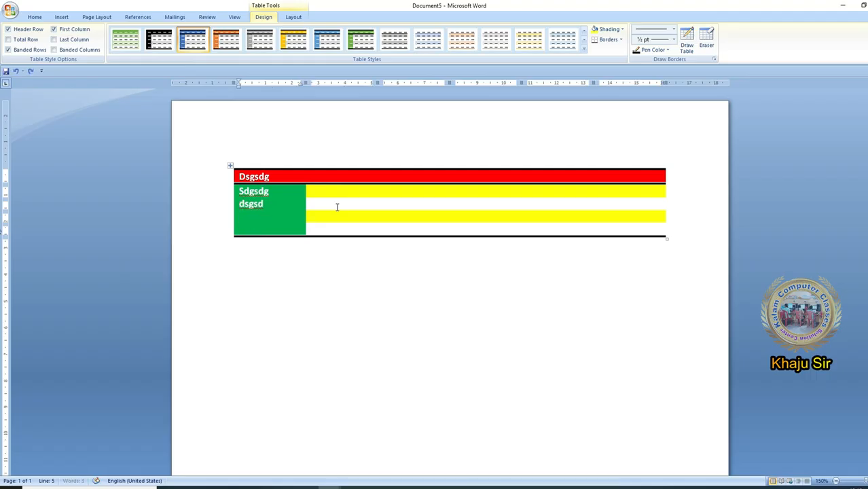
key("ctrl+z")
key("ctrl+z")
key("ctrl+z")
key("ctrl+z")
- Look for the custom Kalam header in the Header gallery and close the gallery without inserting it
left_click(54, 18)
left_click(82, 51)
left_click(81, 52)
left_click(305, 41)
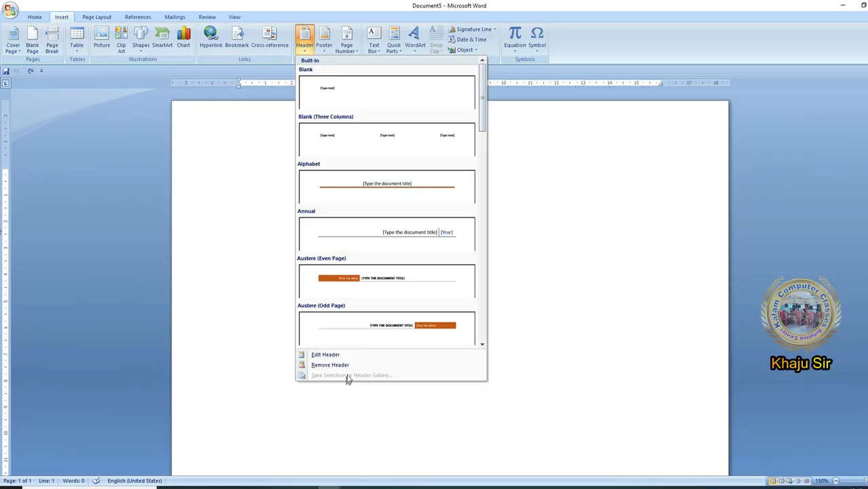
left_click_drag(480, 103, 468, 215)
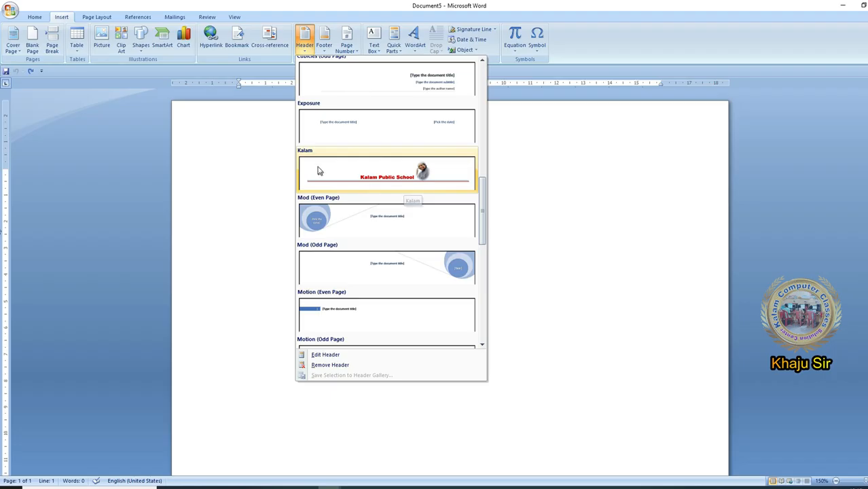
left_click(497, 146)
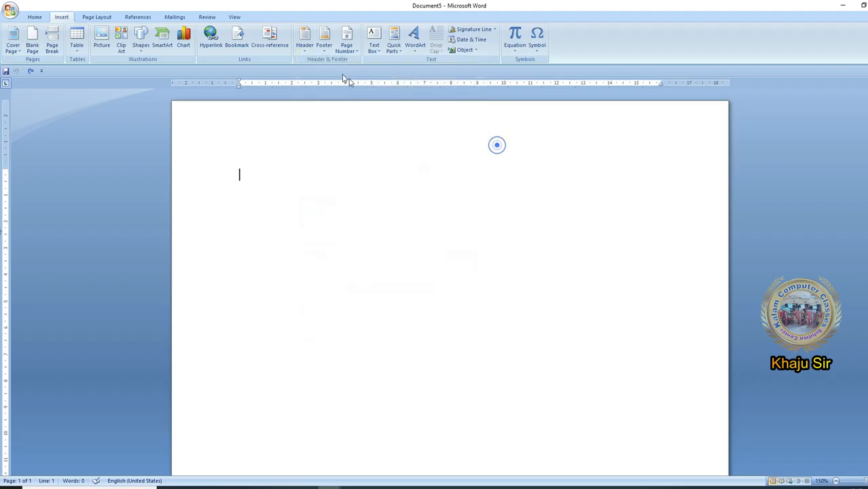
- Look for the custom KKP footer in the Footer gallery and close the gallery without inserting it
left_click(324, 42)
left_click_drag(501, 110, 486, 215)
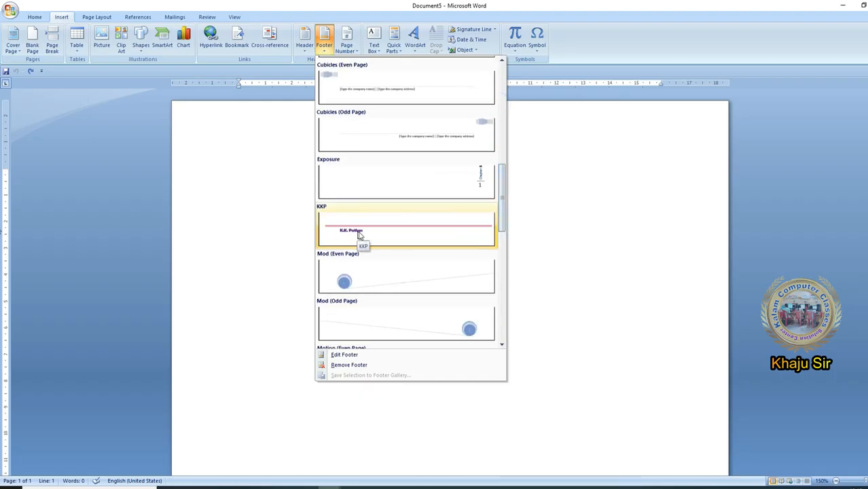
left_click(560, 216)
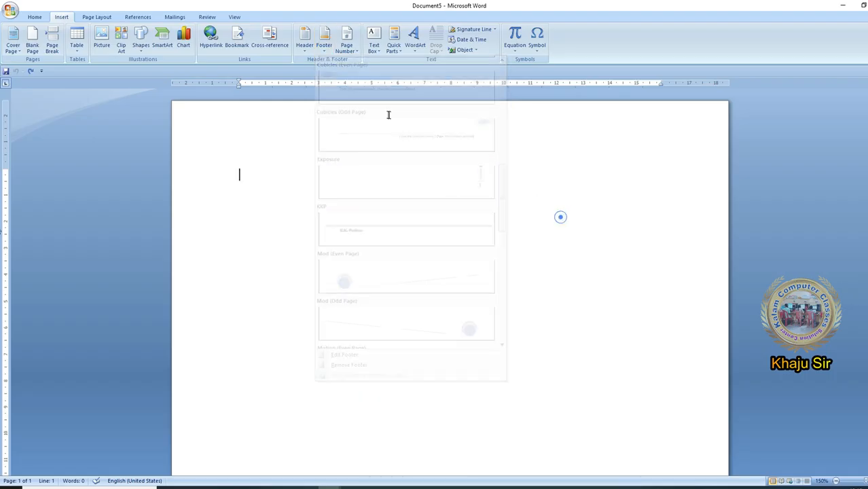
- Look for the custom Kalam text box in the Text Box gallery and close the gallery without inserting it
left_click(376, 52)
left_click_drag(560, 105, 560, 187)
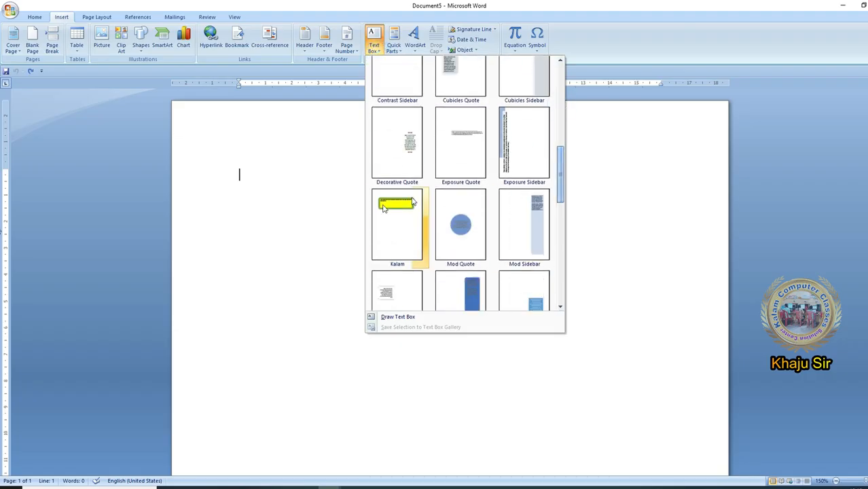
left_click(629, 195)
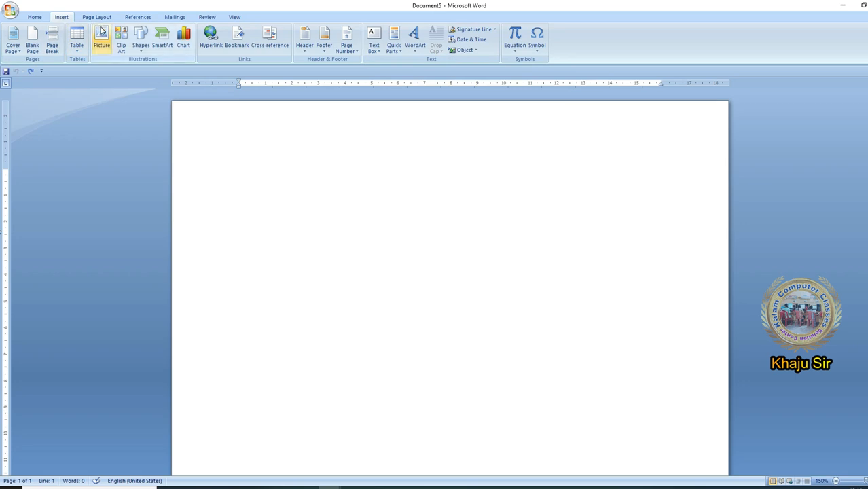
- Open the Building Blocks Organizer and examine the cover page, equation and footer entries, previewing Alphabet and Binomial Theorem
left_click(394, 45)
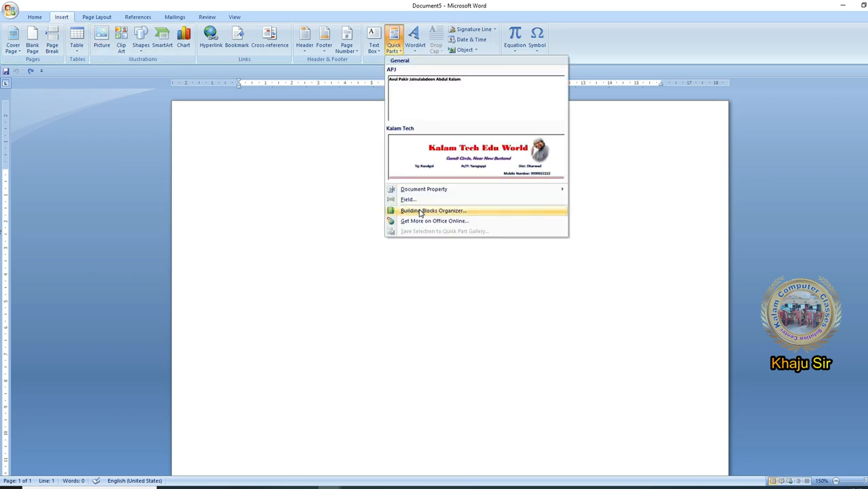
left_click(421, 210)
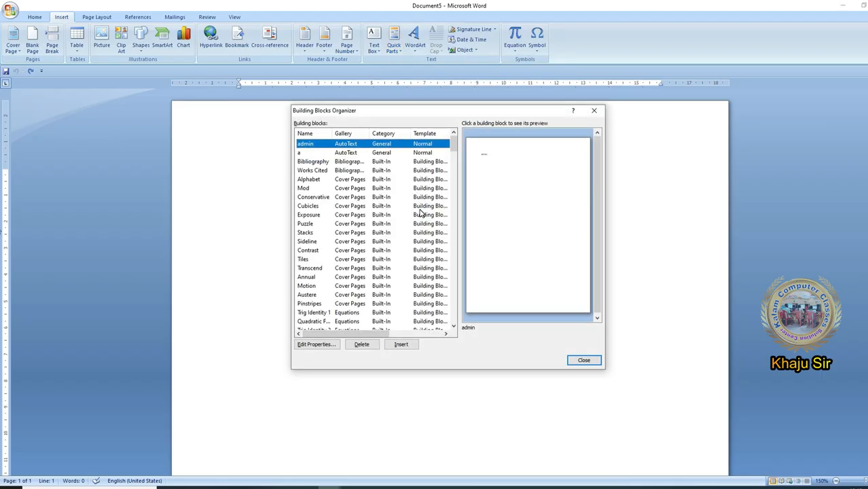
left_click(350, 180)
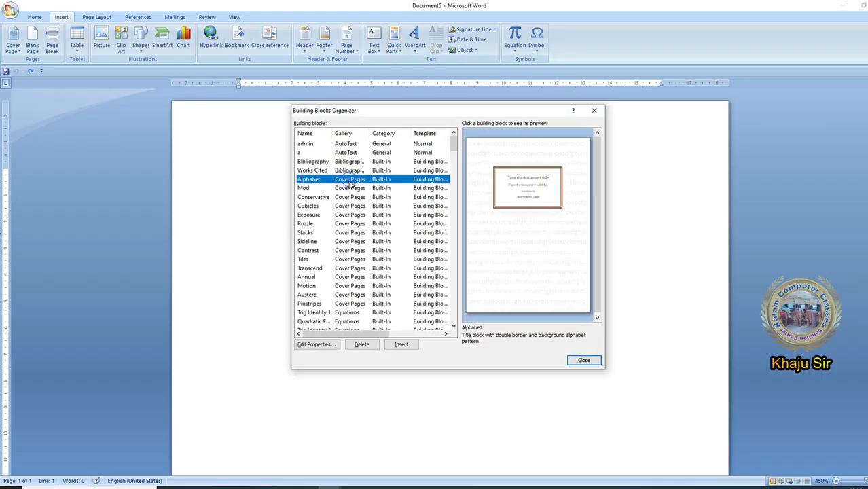
scroll(355, 235, "down", 3)
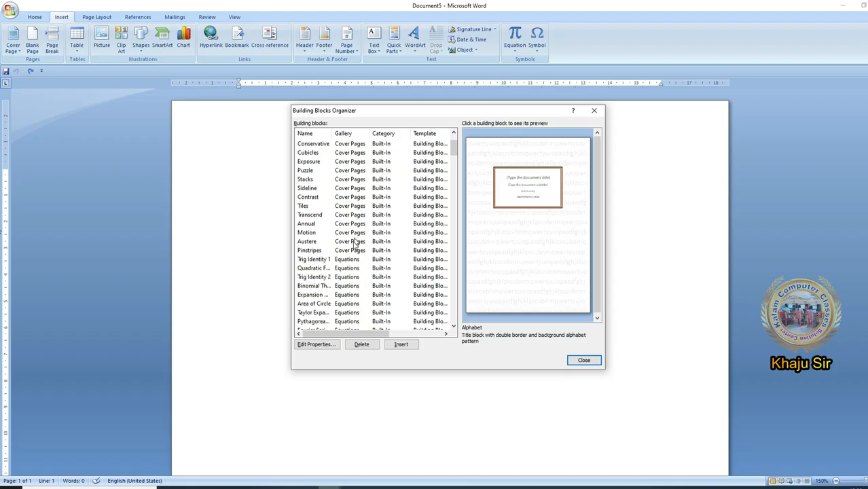
left_click(353, 243)
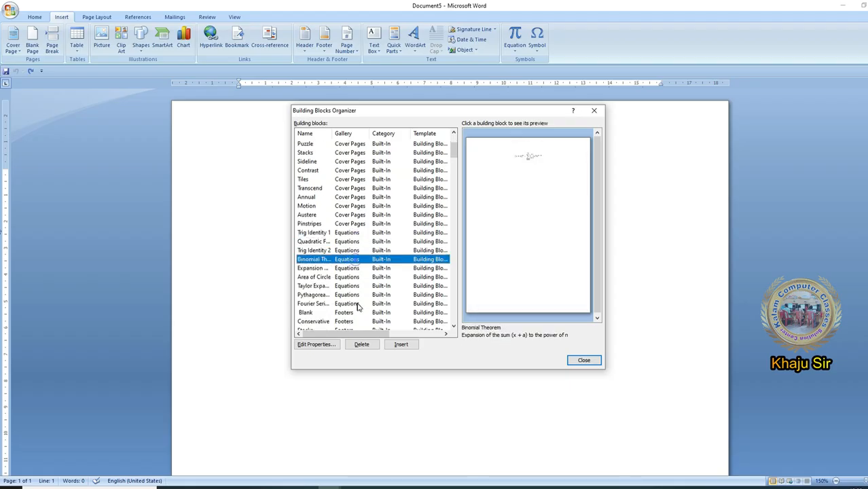
scroll(356, 263, "down", 3)
left_click(354, 261)
scroll(344, 272, "down", 3)
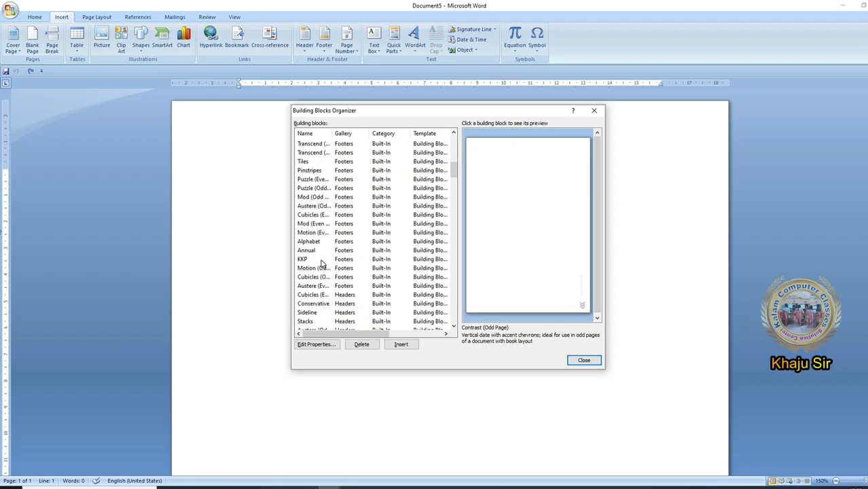
- Preview the custom KKP footer and Kalam header in the building blocks list
left_click(338, 260)
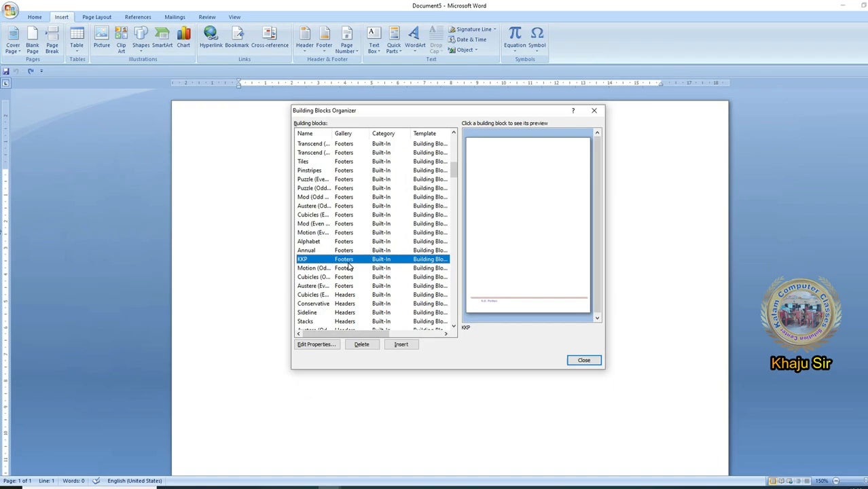
scroll(349, 267, "down", 3)
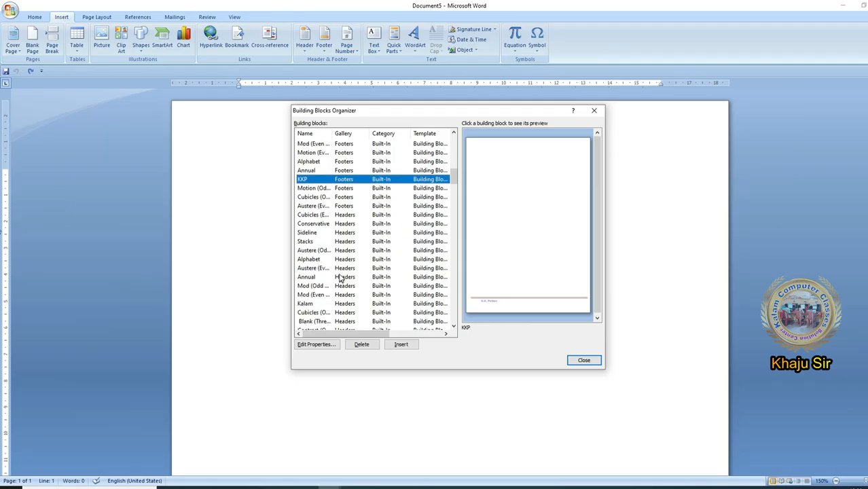
scroll(326, 253, "down", 2)
left_click(319, 250)
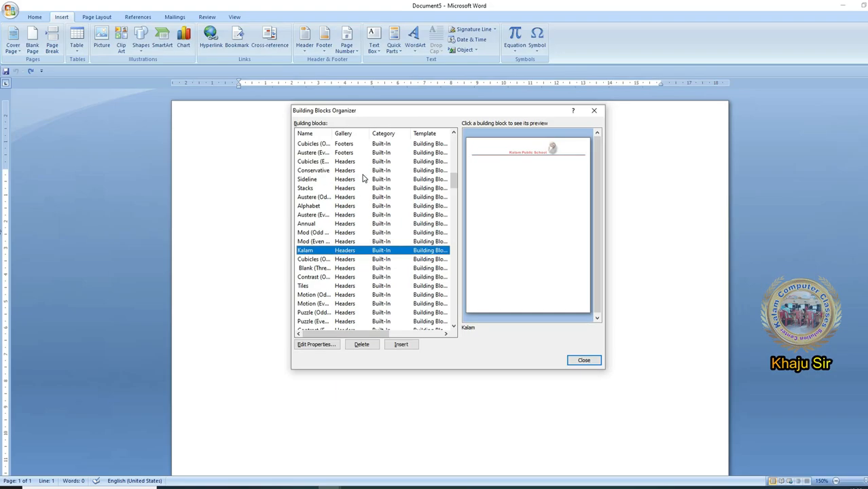
- Examine the remaining page number, Quick Parts, table and watermark entries, and return to the footer entries
scroll(365, 265, "down", 7)
scroll(363, 285, "down", 4)
scroll(383, 215, "down", 15)
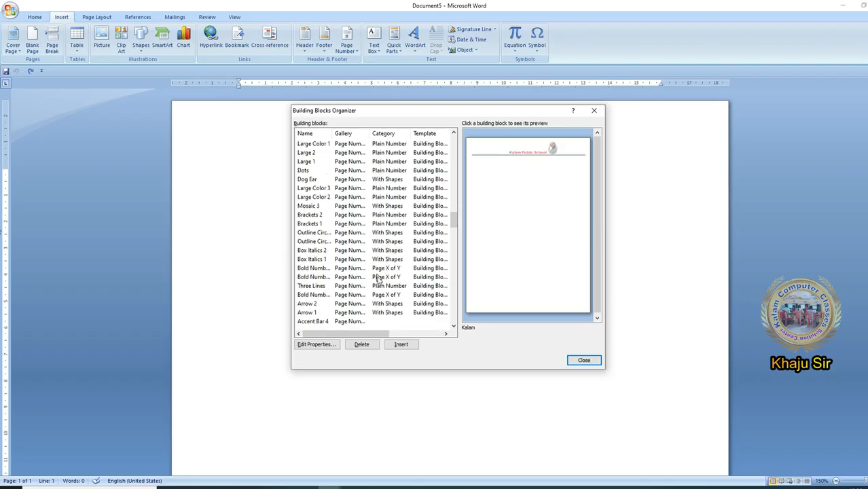
scroll(379, 288, "down", 12)
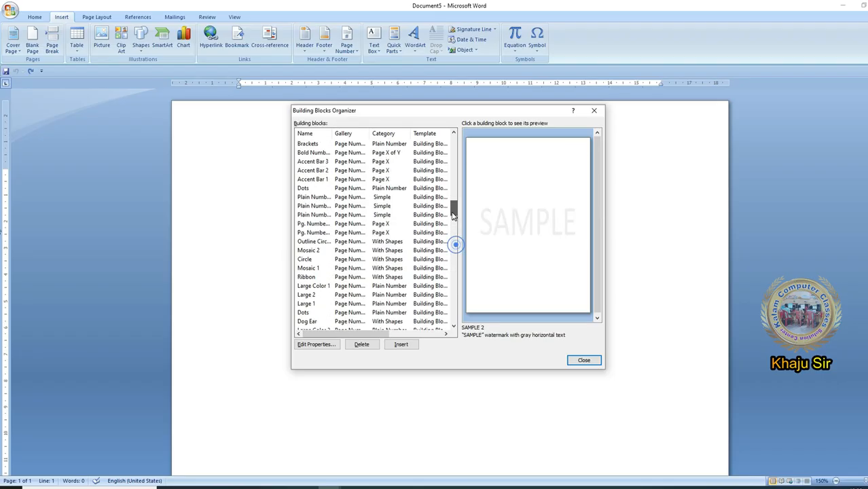
left_click_drag(455, 244, 445, 178)
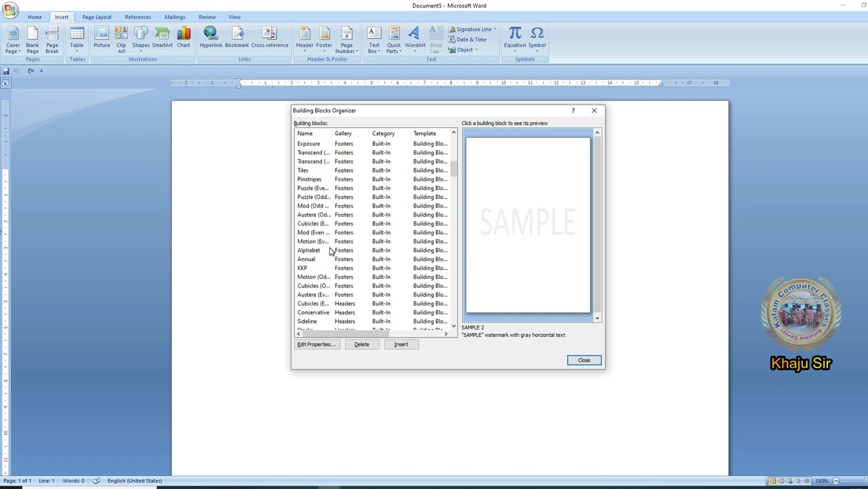
- Rename the KKP footer building block to KK, keeping it in the Footers gallery
left_click(343, 268)
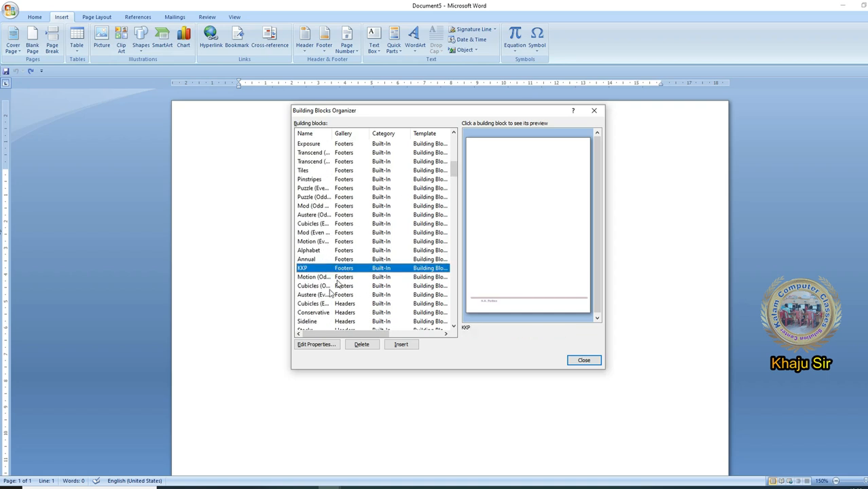
left_click(313, 345)
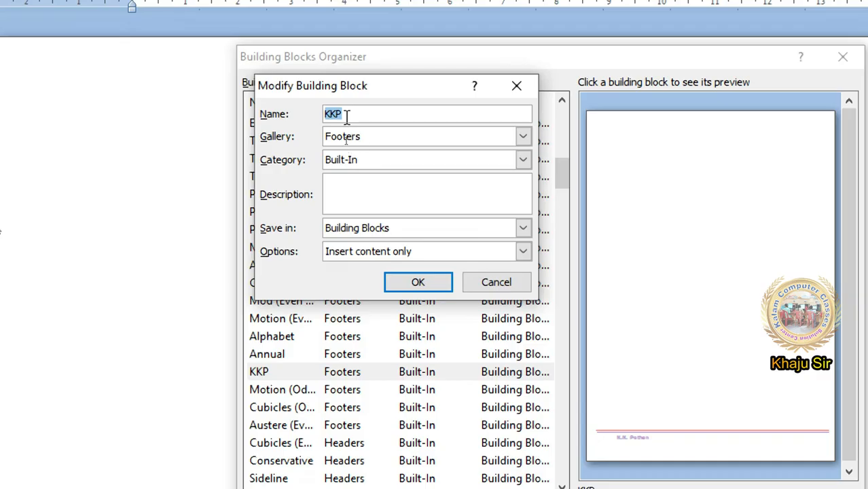
left_click(346, 140)
key("BackSpace")
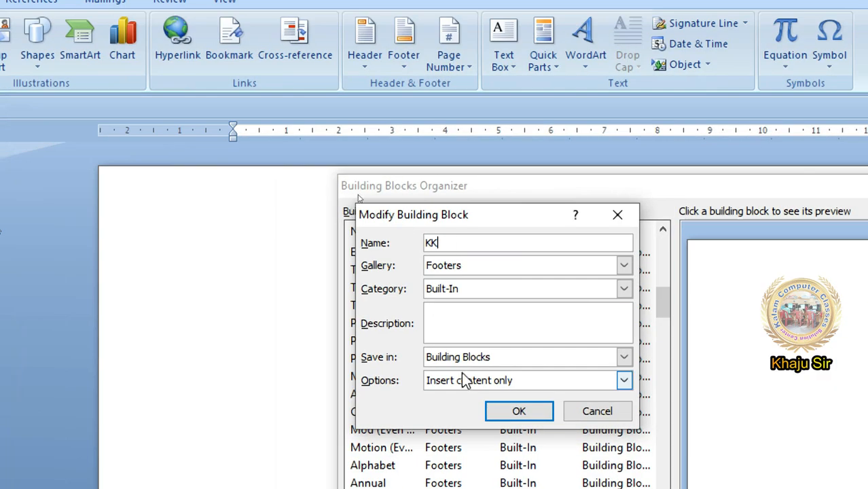
left_click(472, 266)
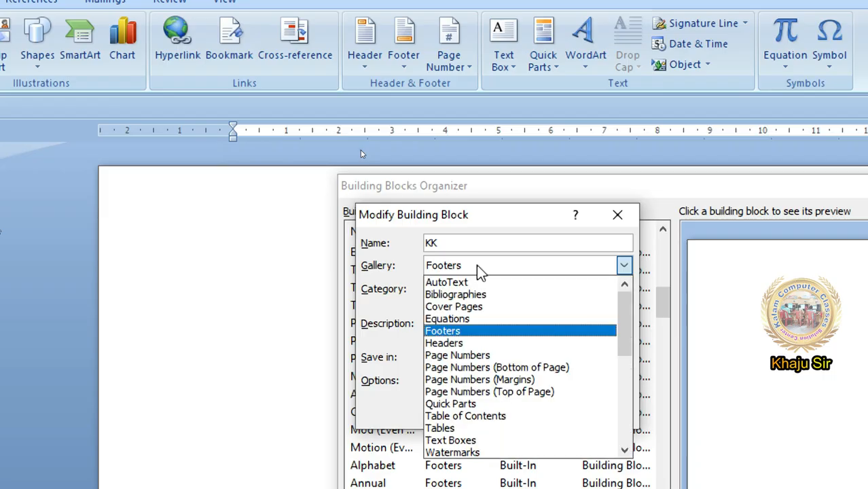
left_click(472, 266)
- Review the gallery choices for the KK building block, including Headers, and confirm its properties with Footers selected
left_click(351, 163)
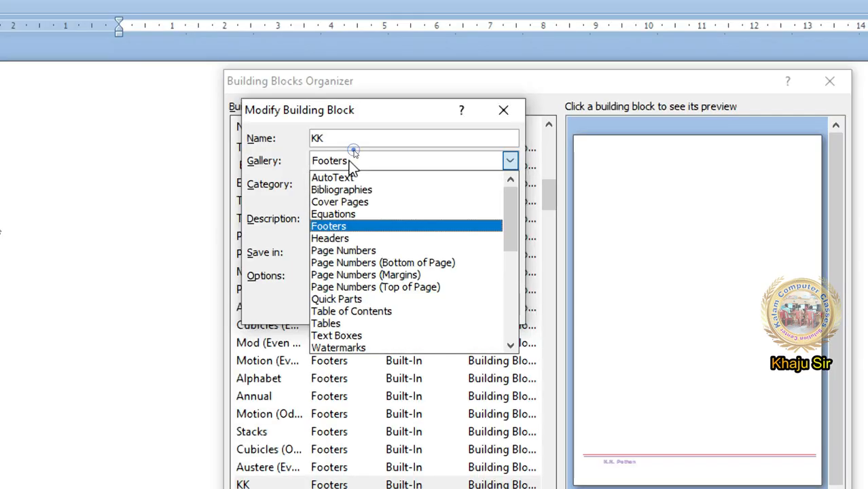
left_click(351, 236)
scroll(349, 167, "up", 1)
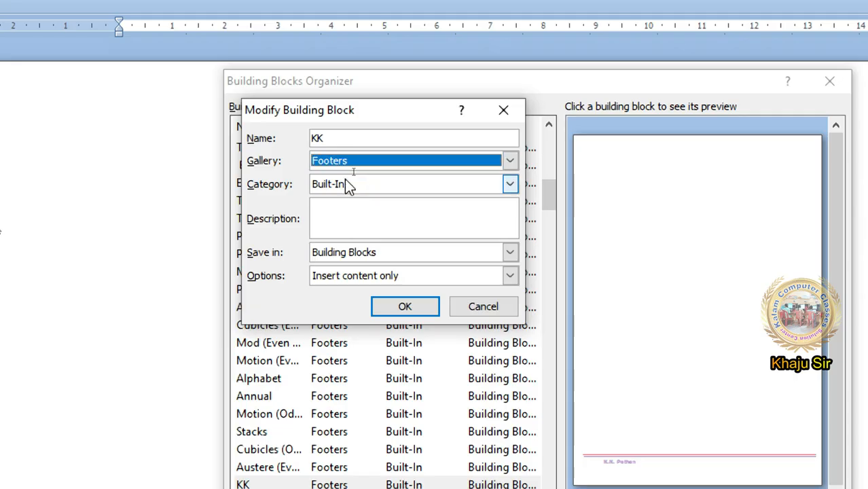
left_click(405, 306)
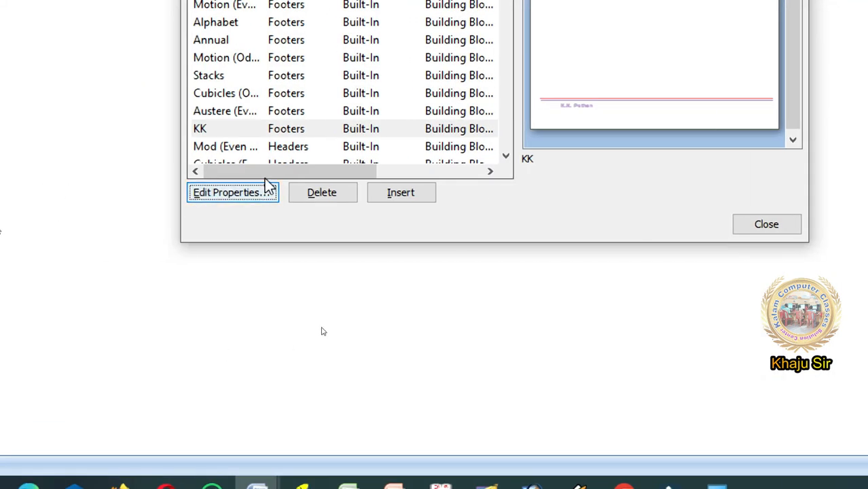
- Select the Kalam header building block, request its deletion and decline the confirmation
left_click(272, 129)
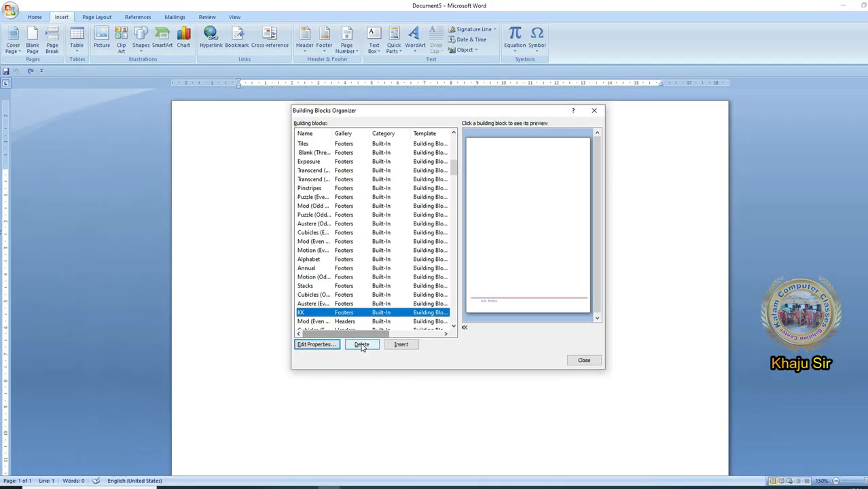
left_click(368, 215)
scroll(400, 245, "down", 7)
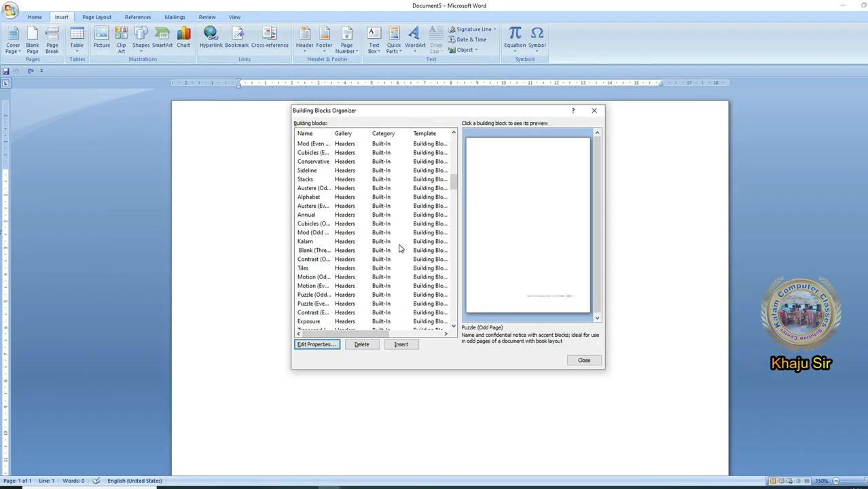
left_click(361, 243)
scroll(357, 242, "down", 3)
scroll(340, 258, "up", 2)
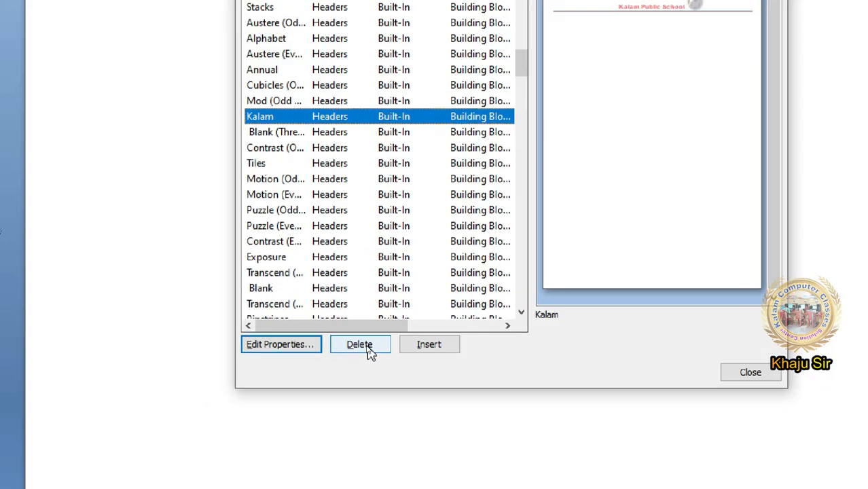
left_click(367, 347)
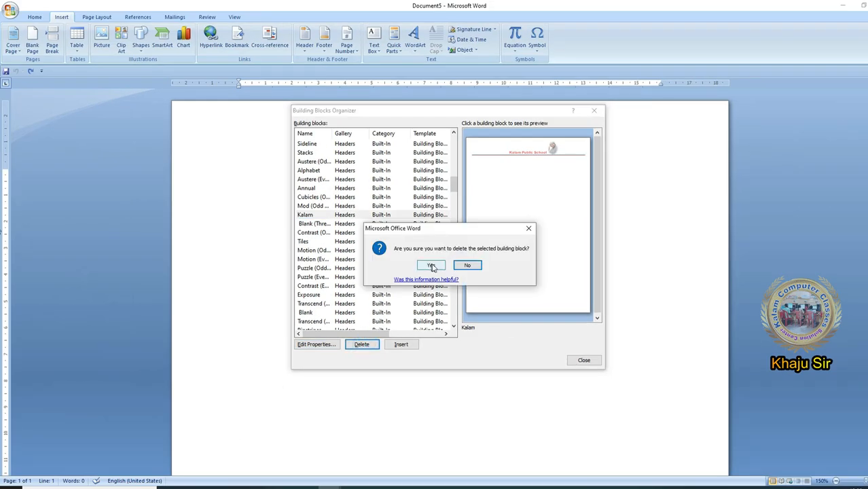
left_click(463, 267)
- Examine the header and page number building blocks and close the organizer
left_click(388, 178)
scroll(405, 249, "down", 10)
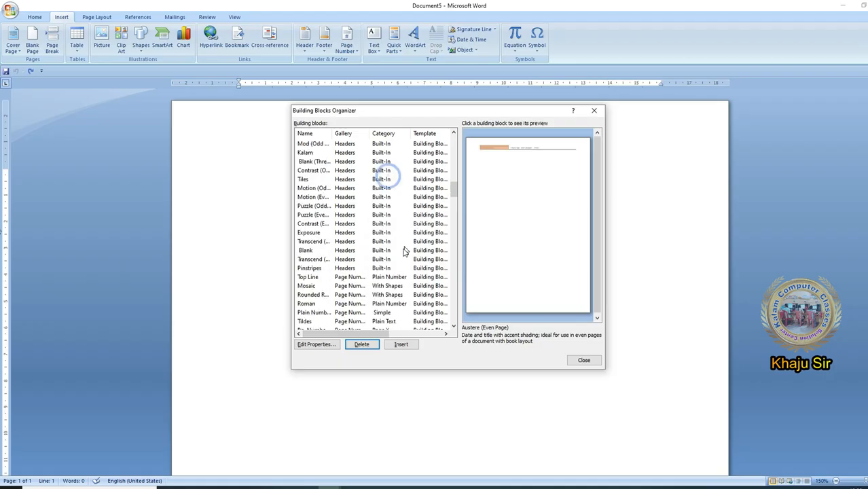
scroll(417, 286, "down", 20)
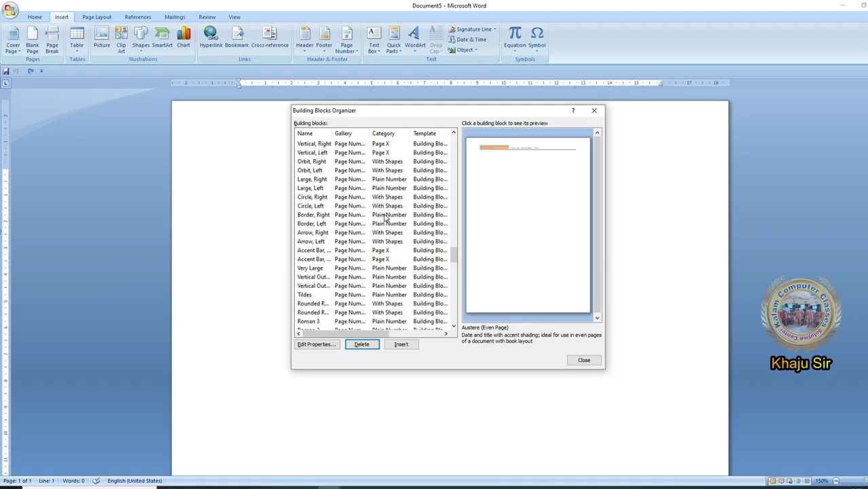
left_click(365, 243)
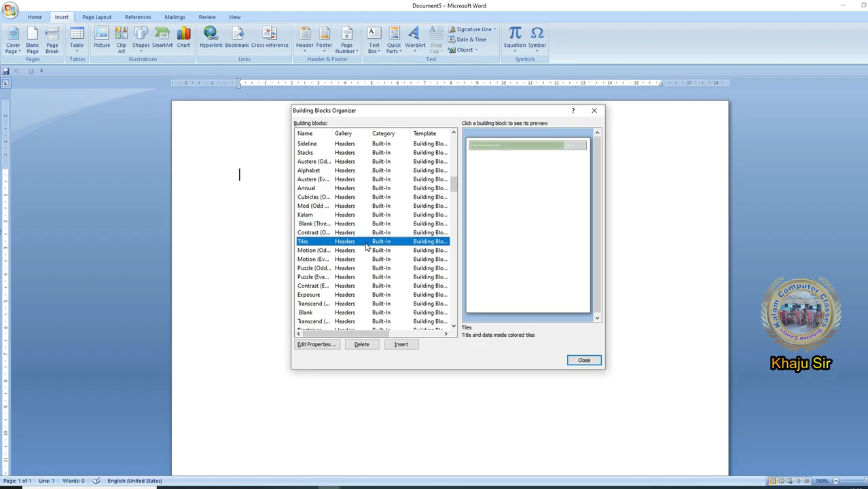
scroll(356, 271, "down", 8)
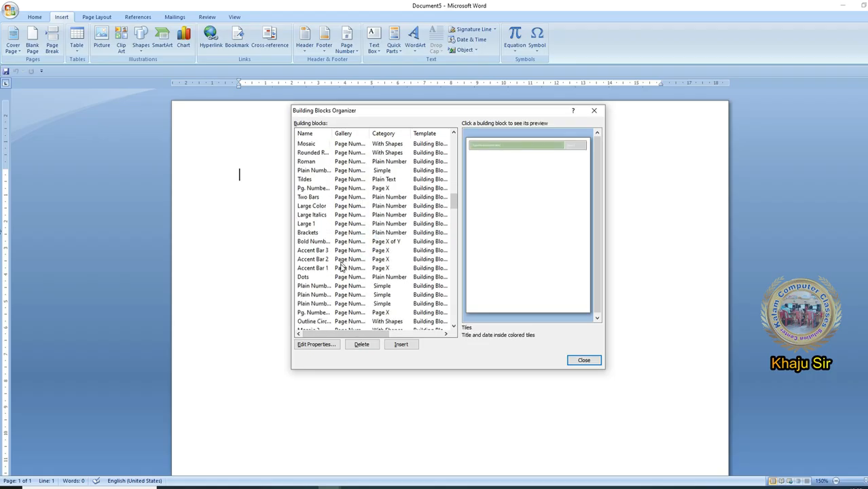
key("Escape")
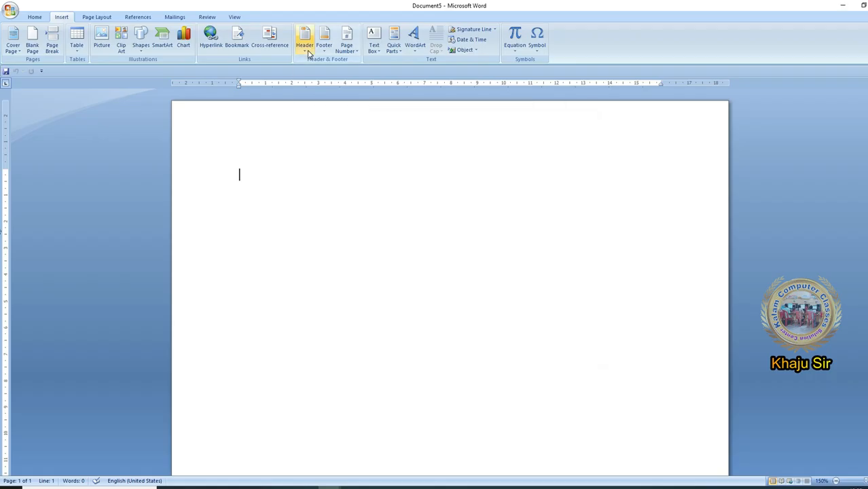
- Use Organize and Delete on the Kalam header in the Header gallery and request deletion of its building block
left_click(305, 39)
scroll(379, 231, "down", 6)
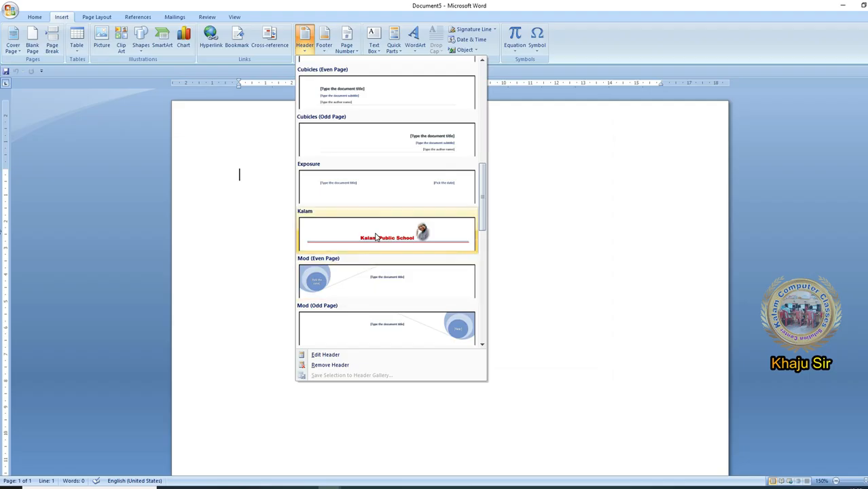
right_click(375, 228)
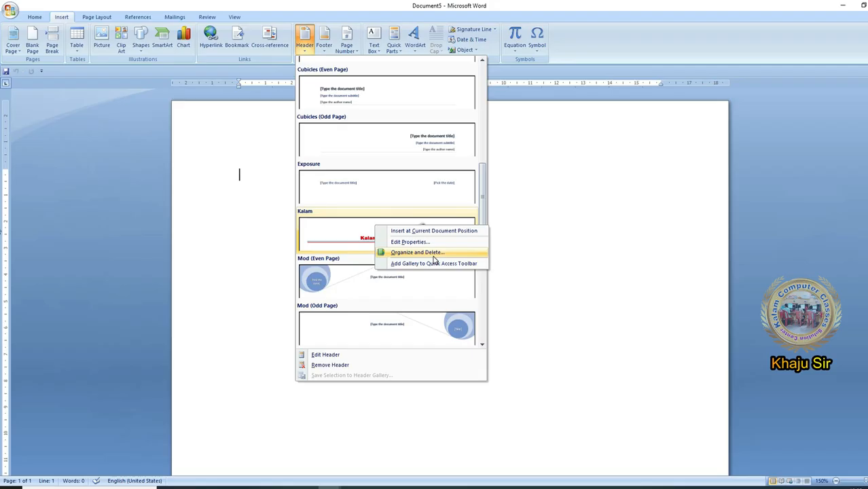
left_click(433, 256)
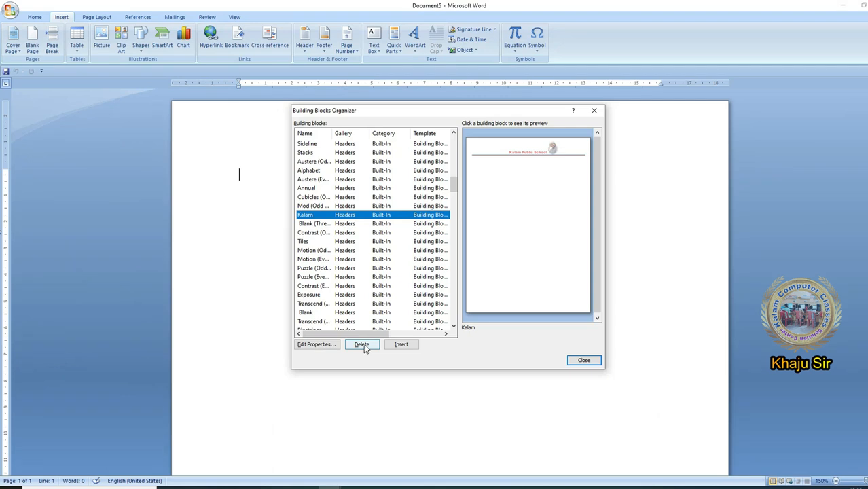
left_click(362, 345)
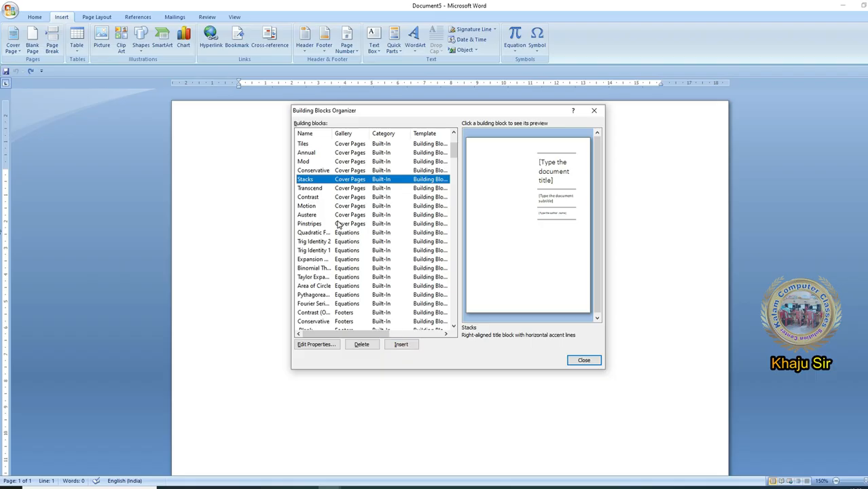
- Preview the Transcend and Contrast cover page building blocks in the organizer
left_click(309, 188)
left_click(309, 197)
left_click(324, 187)
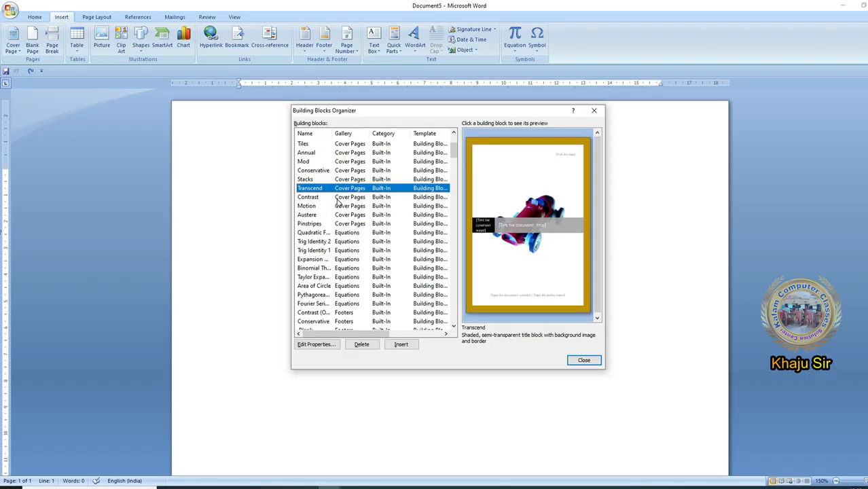
- Insert the Transcend cover page from the organizer, look over the result and undo the insertion
left_click(401, 345)
scroll(475, 339, "down", 8)
scroll(515, 386, "down", 3)
scroll(516, 386, "up", 7)
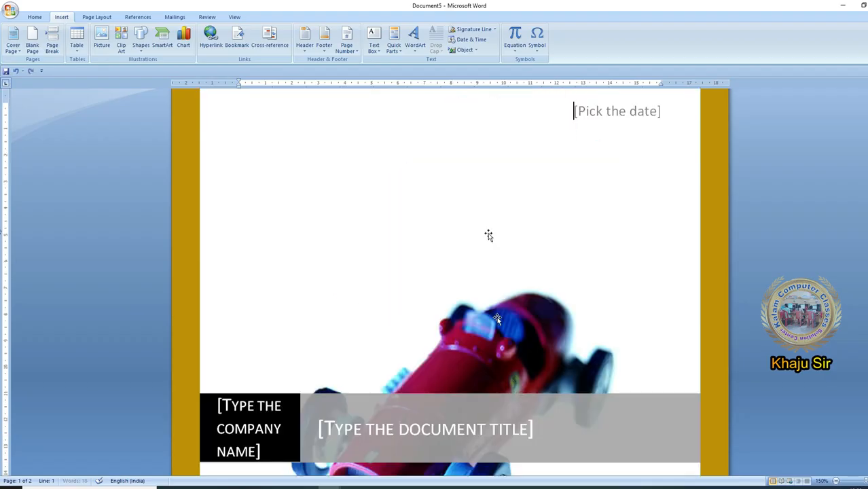
key("ctrl+z")
- Insert the KK Table building block from the Tables gallery through the organizer, then undo the insertion
left_click(392, 50)
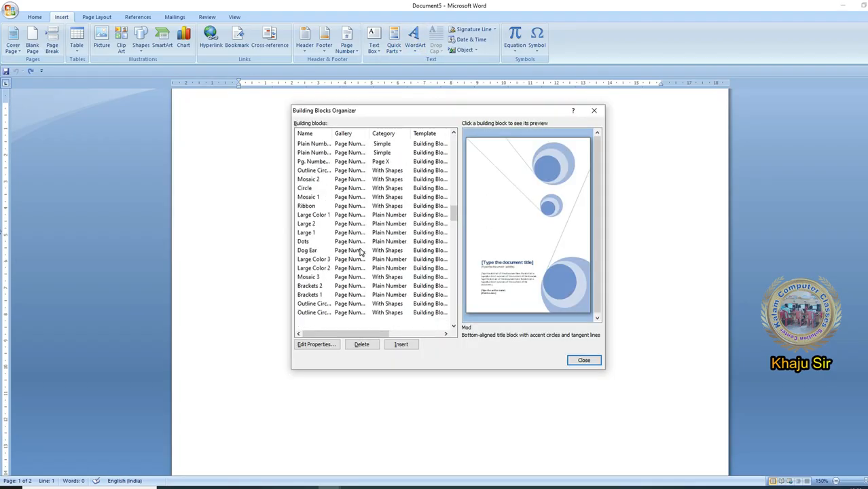
scroll(354, 262, "down", 5)
scroll(351, 268, "down", 1)
scroll(352, 267, "up", 11)
scroll(352, 267, "down", 7)
scroll(351, 268, "down", 10)
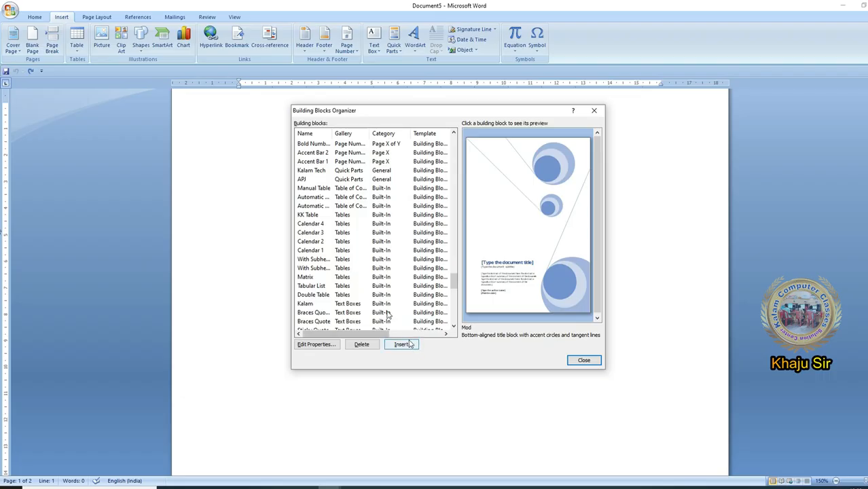
left_click(376, 215)
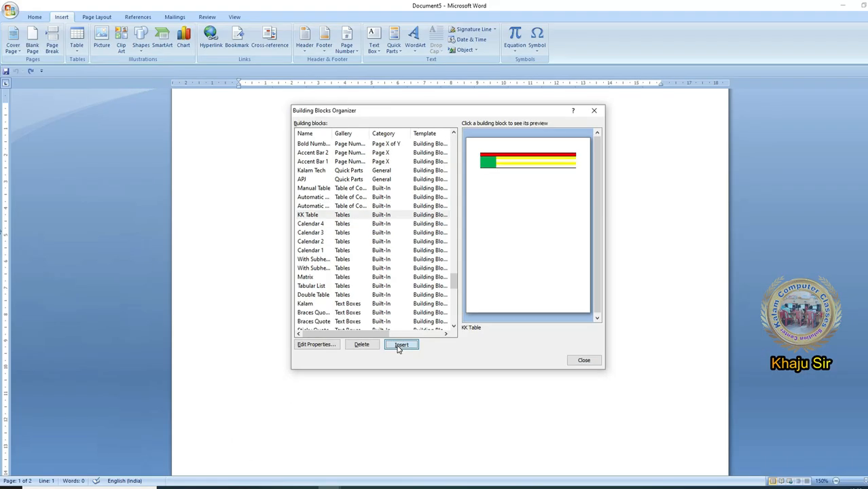
left_click(400, 345)
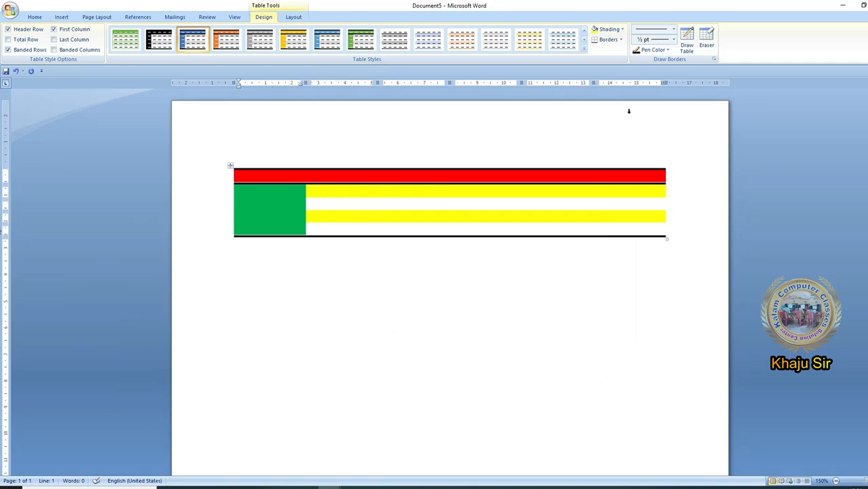
left_click(16, 70)
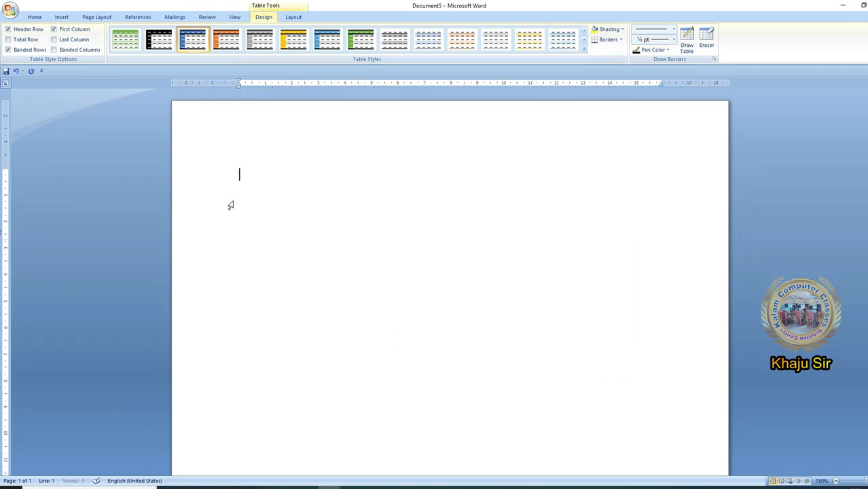
- Examine the saved APJ and Kalam Tech entries in the Quick Parts gallery and close it without inserting anything
left_click(62, 16)
left_click(394, 35)
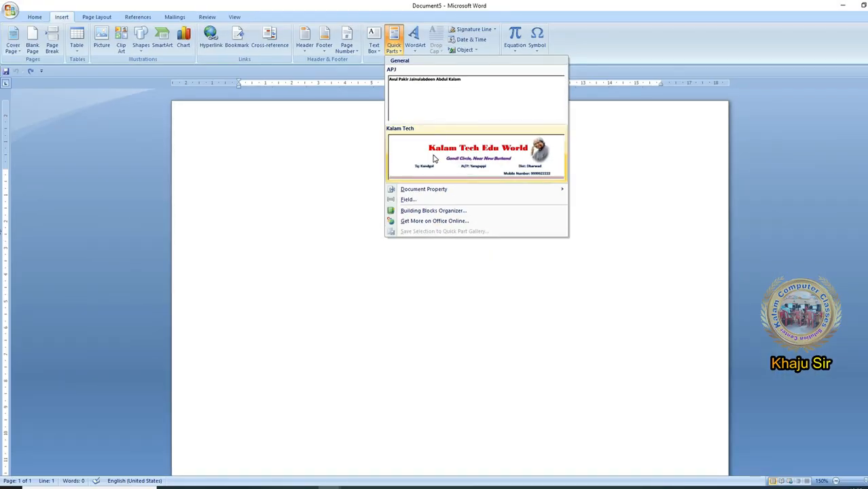
left_click(264, 328)
left_click(399, 50)
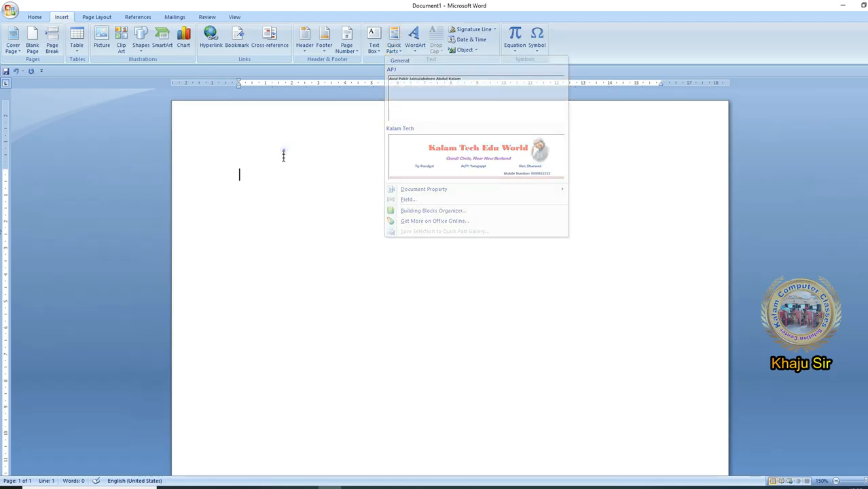
left_click(282, 149)
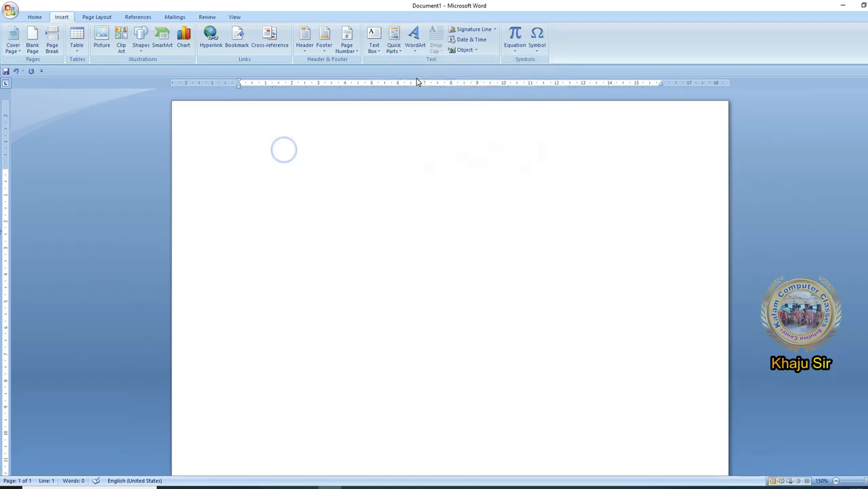
- Close Document1 without saving its changes and save the modified content to Building Blocks on exit
double_click(9, 9)
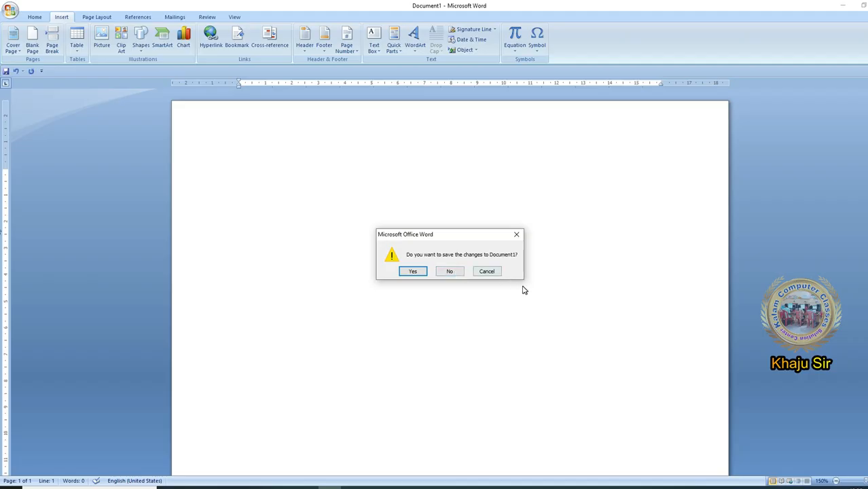
left_click(439, 275)
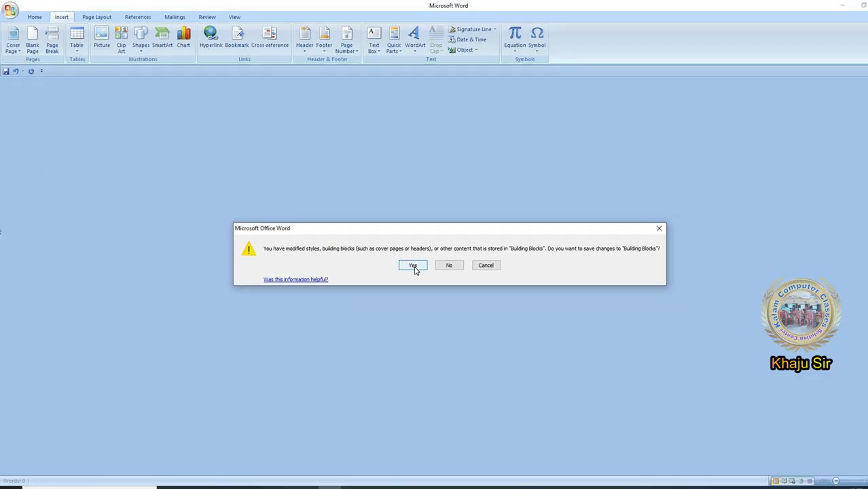
left_click(414, 266)
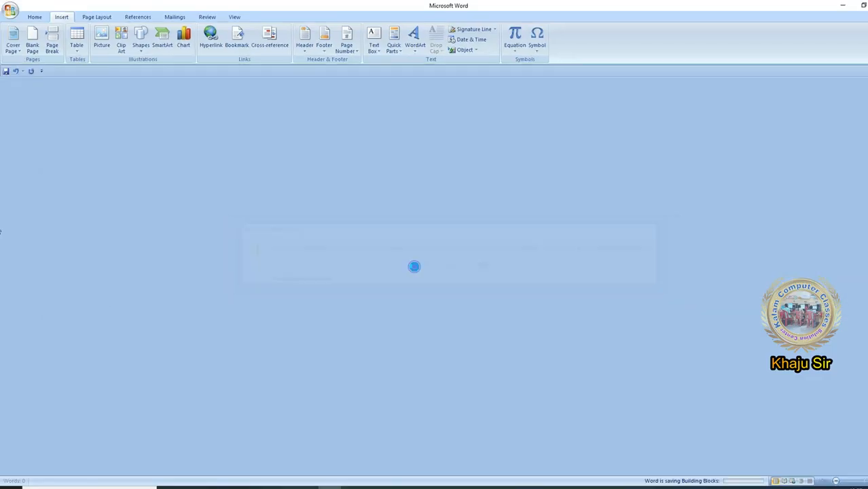